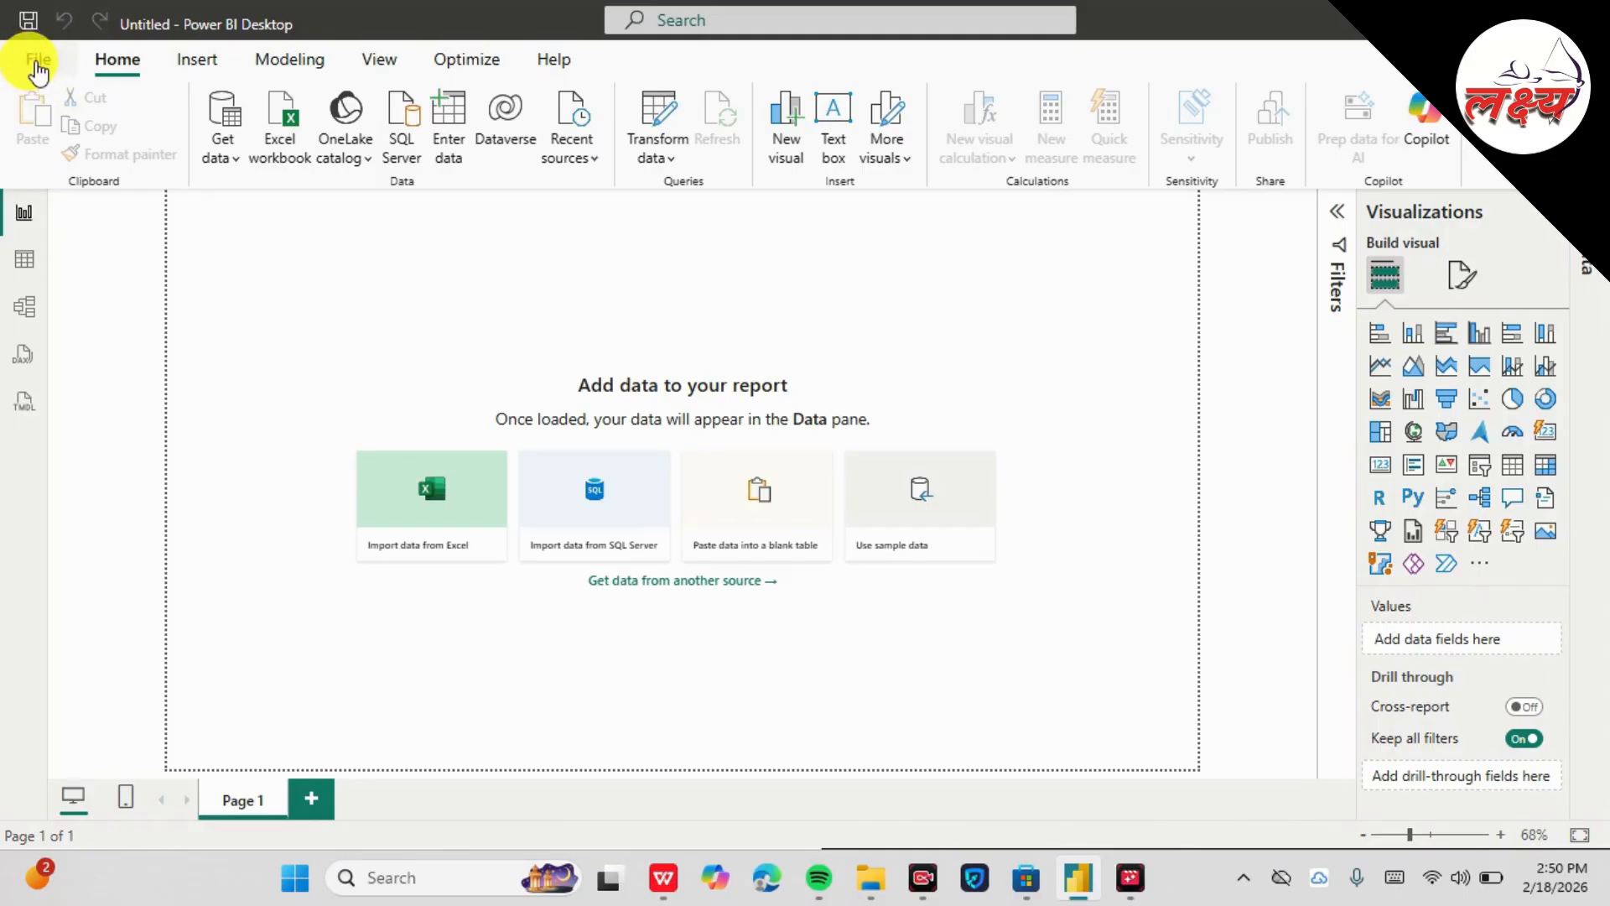
Try to start a new blank report and close its loading window
{"action": "left_click", "coordinate": [45, 73]}
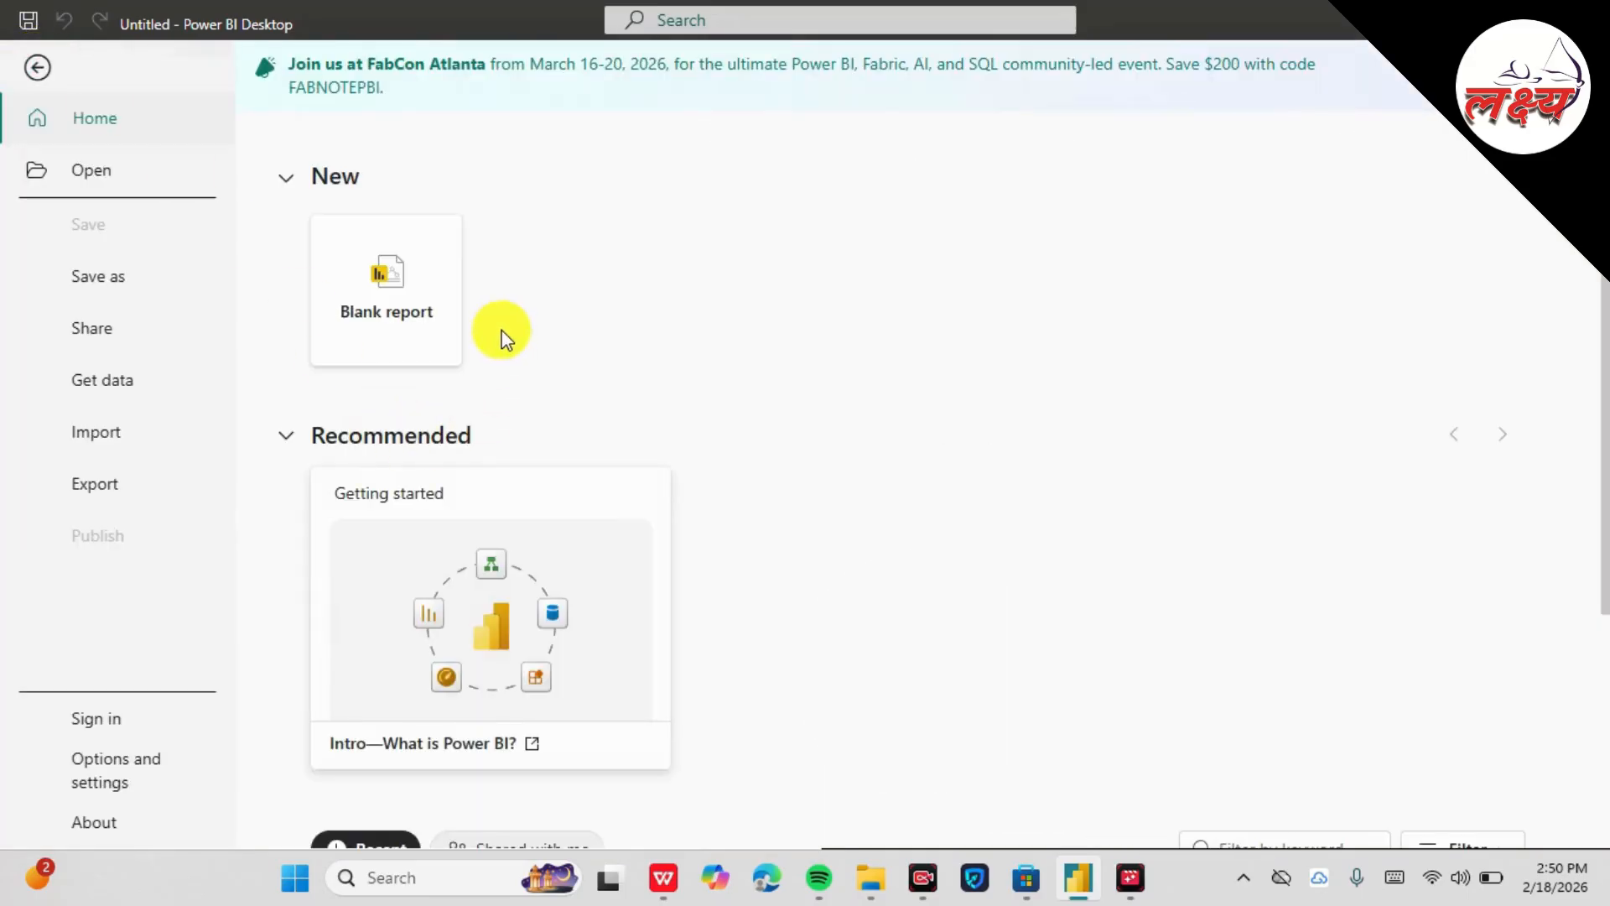
{"action": "left_click", "coordinate": [411, 293]}
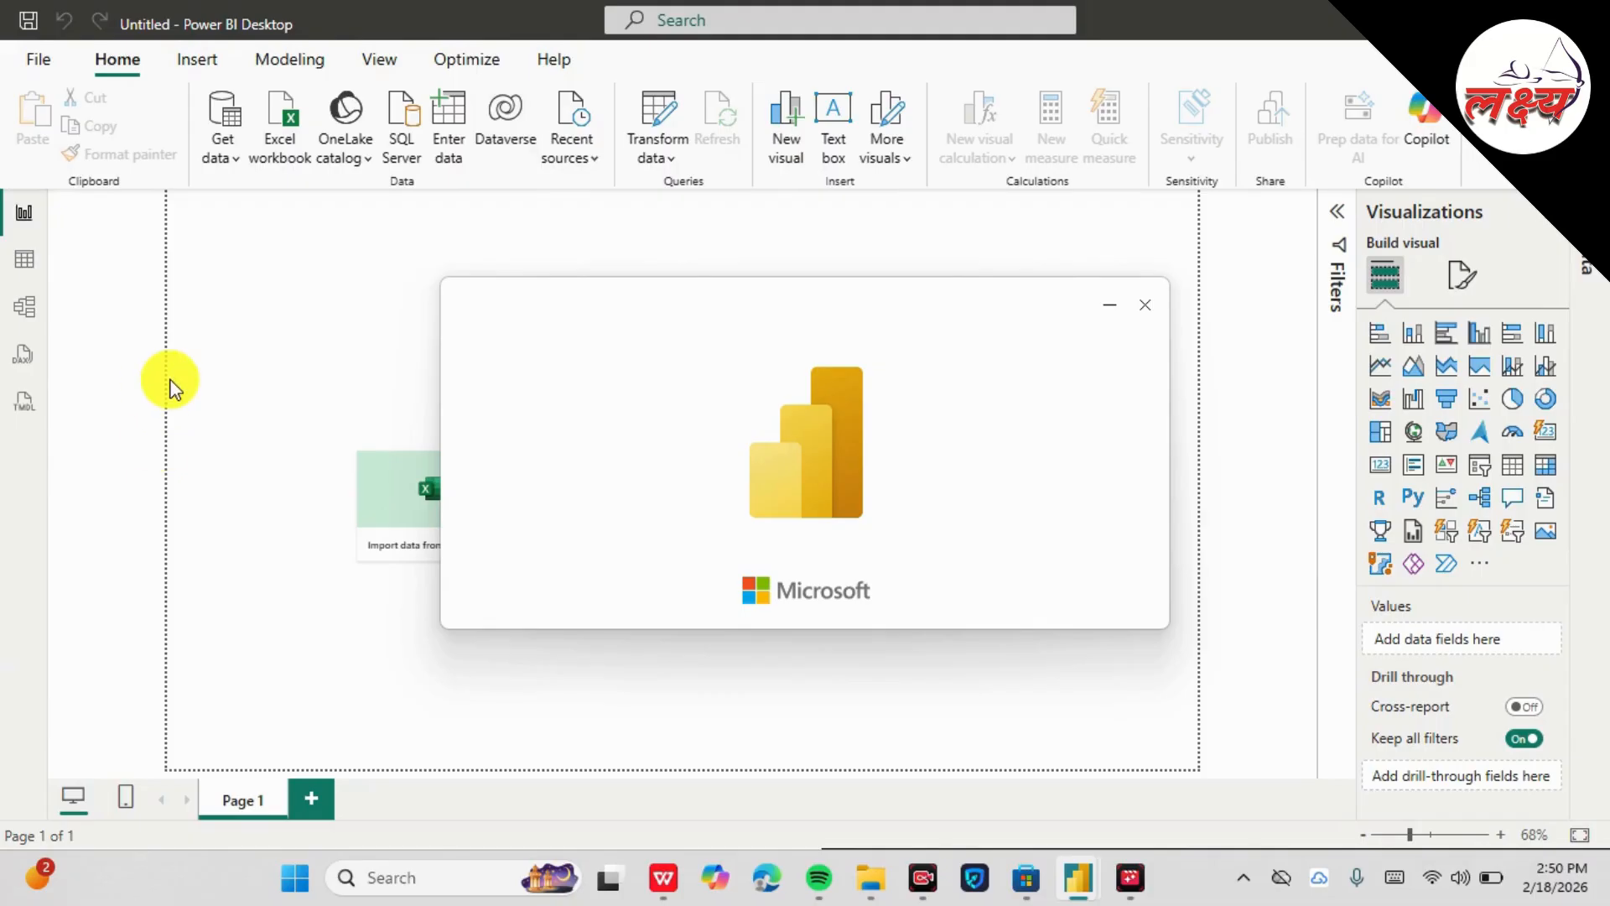
{"action": "left_click", "coordinate": [1145, 306]}
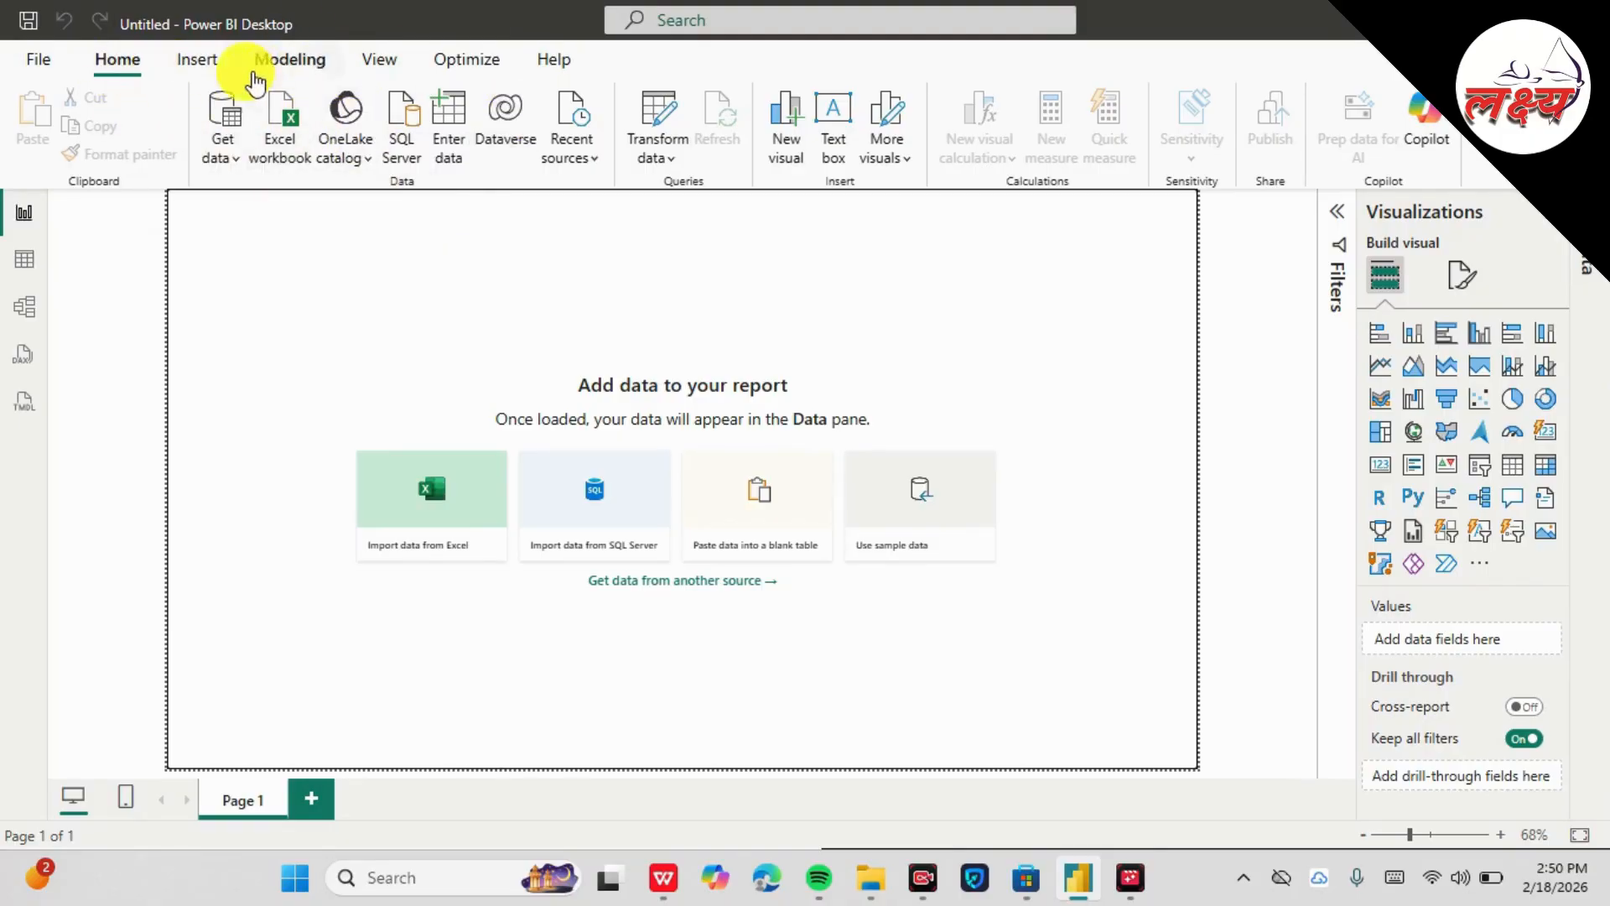
{"action": "left_click", "coordinate": [180, 64]}
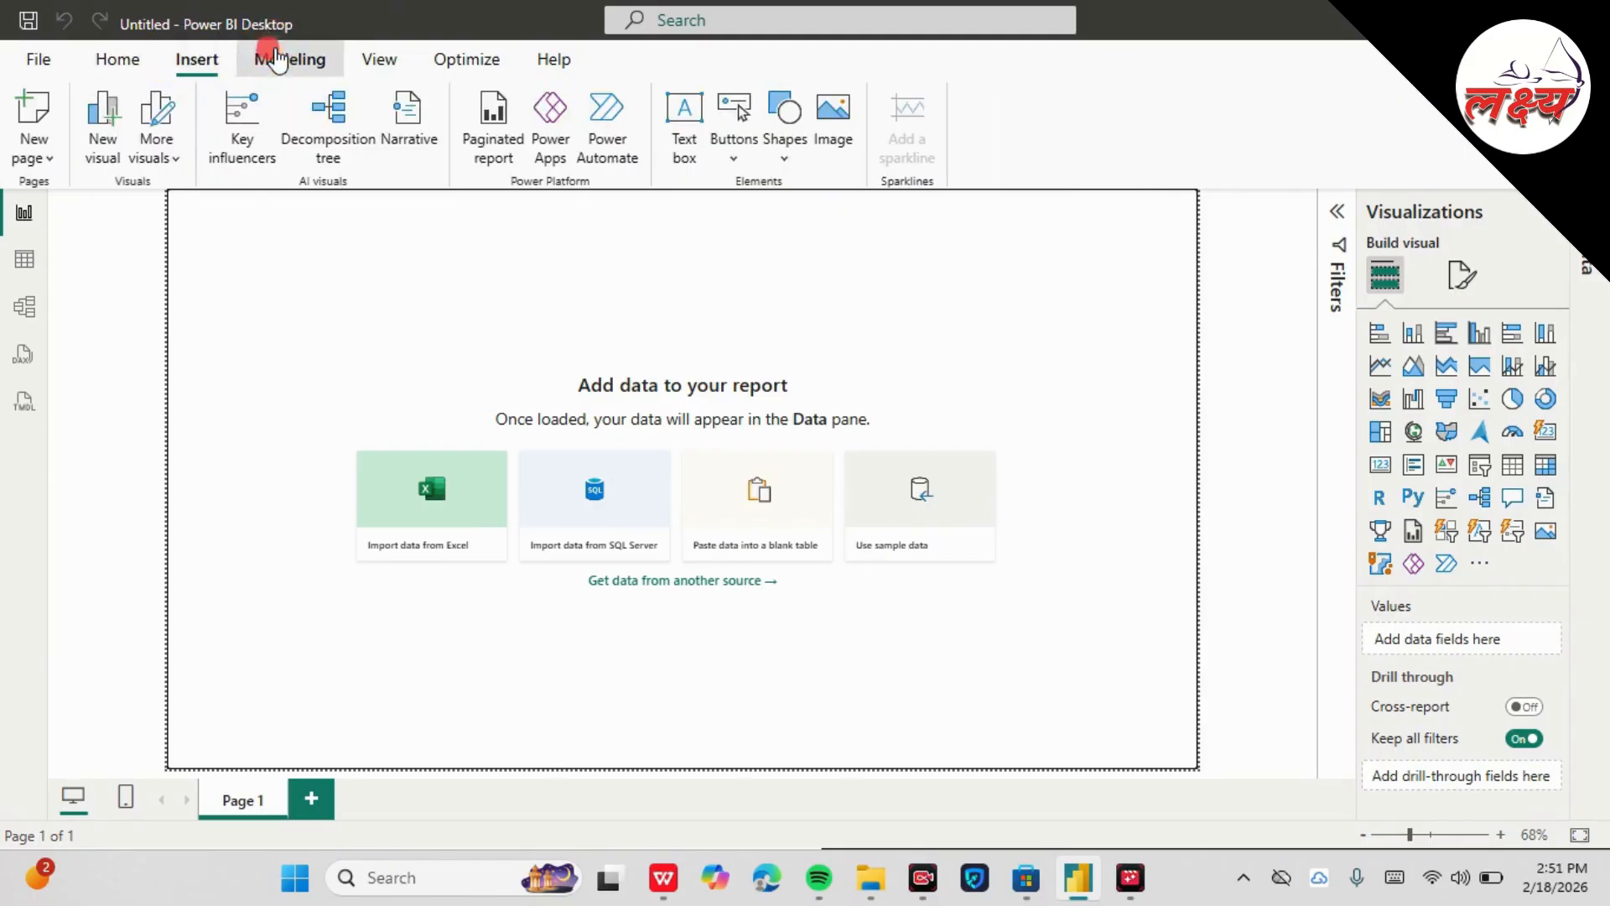
{"action": "left_click", "coordinate": [290, 58]}
{"action": "left_click", "coordinate": [133, 61]}
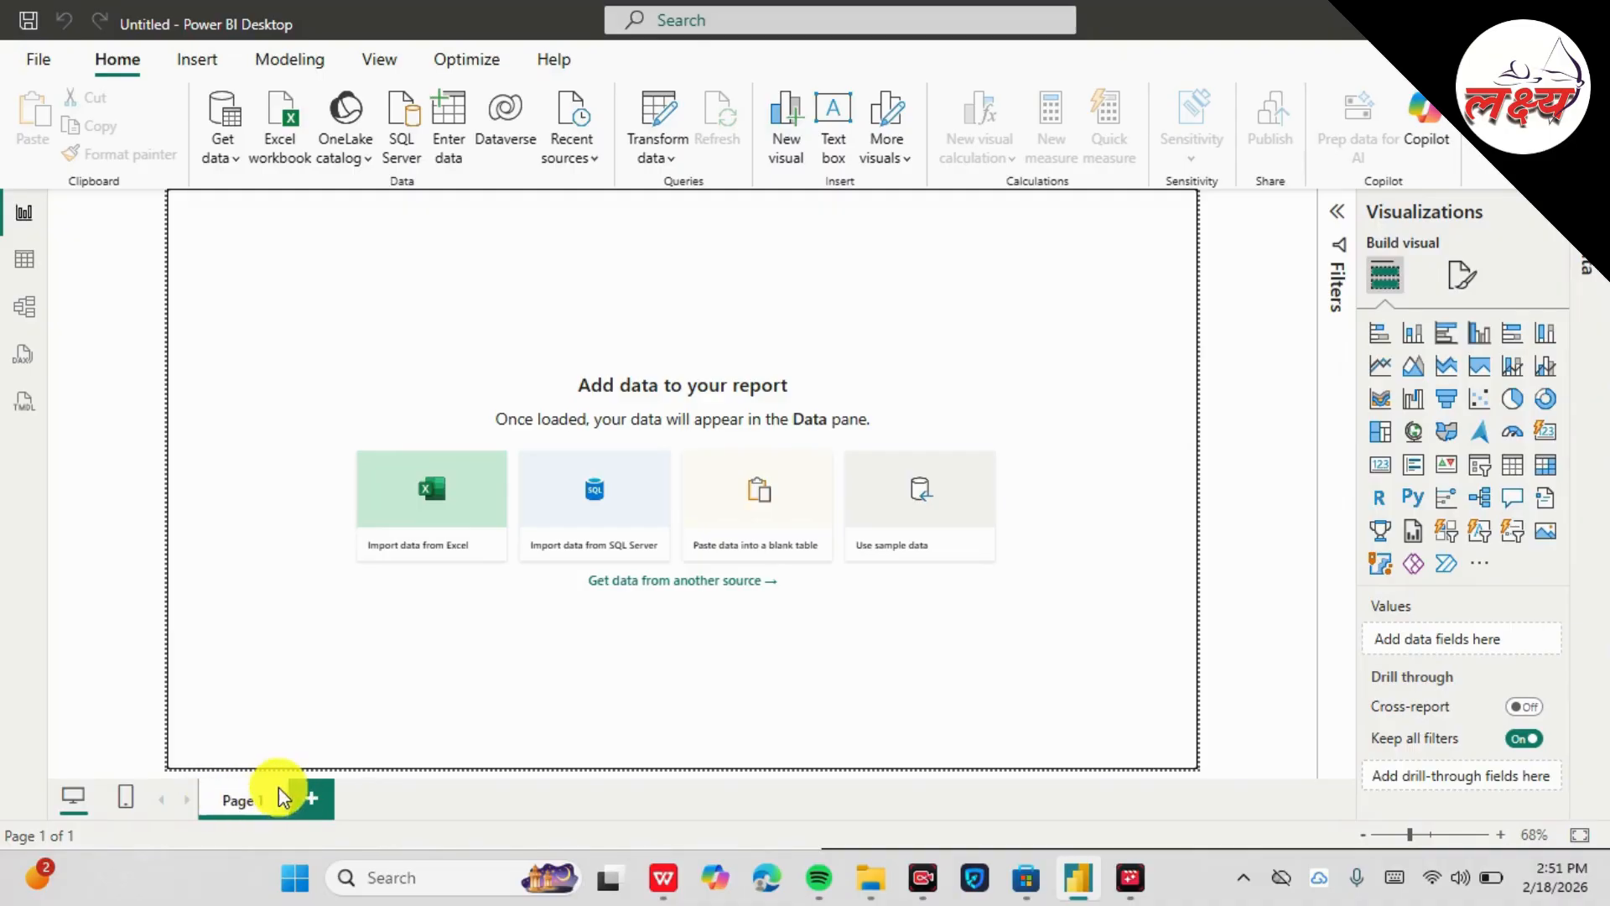
Add two blank pages to the report and delete both of them, keeping only Page 1
{"action": "left_click", "coordinate": [312, 798]}
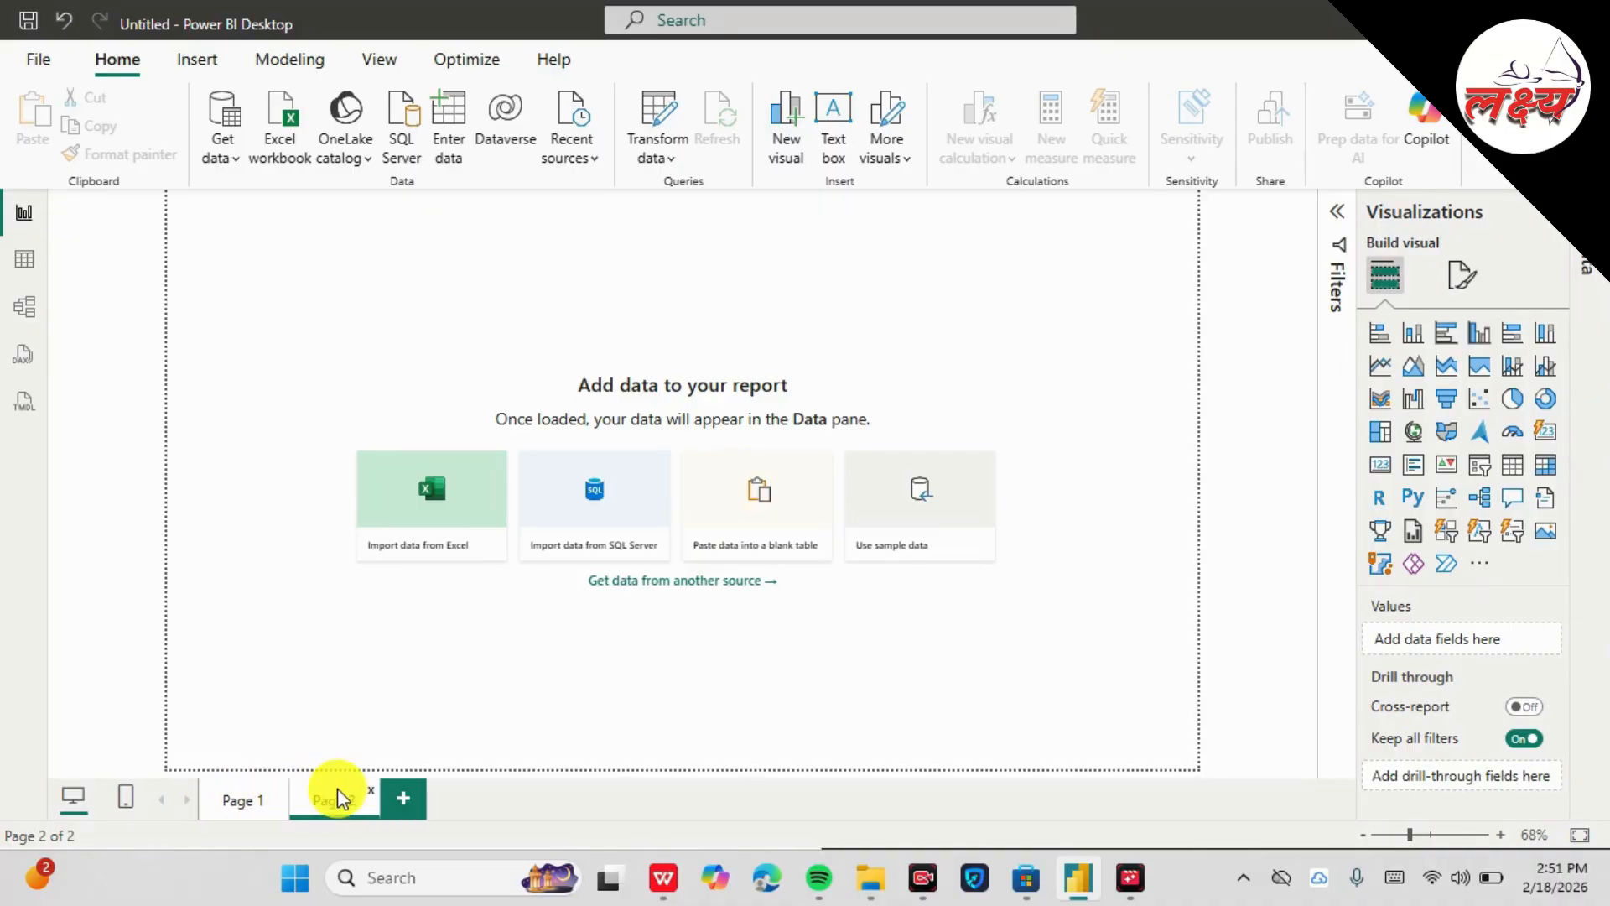
{"action": "left_click", "coordinate": [399, 801]}
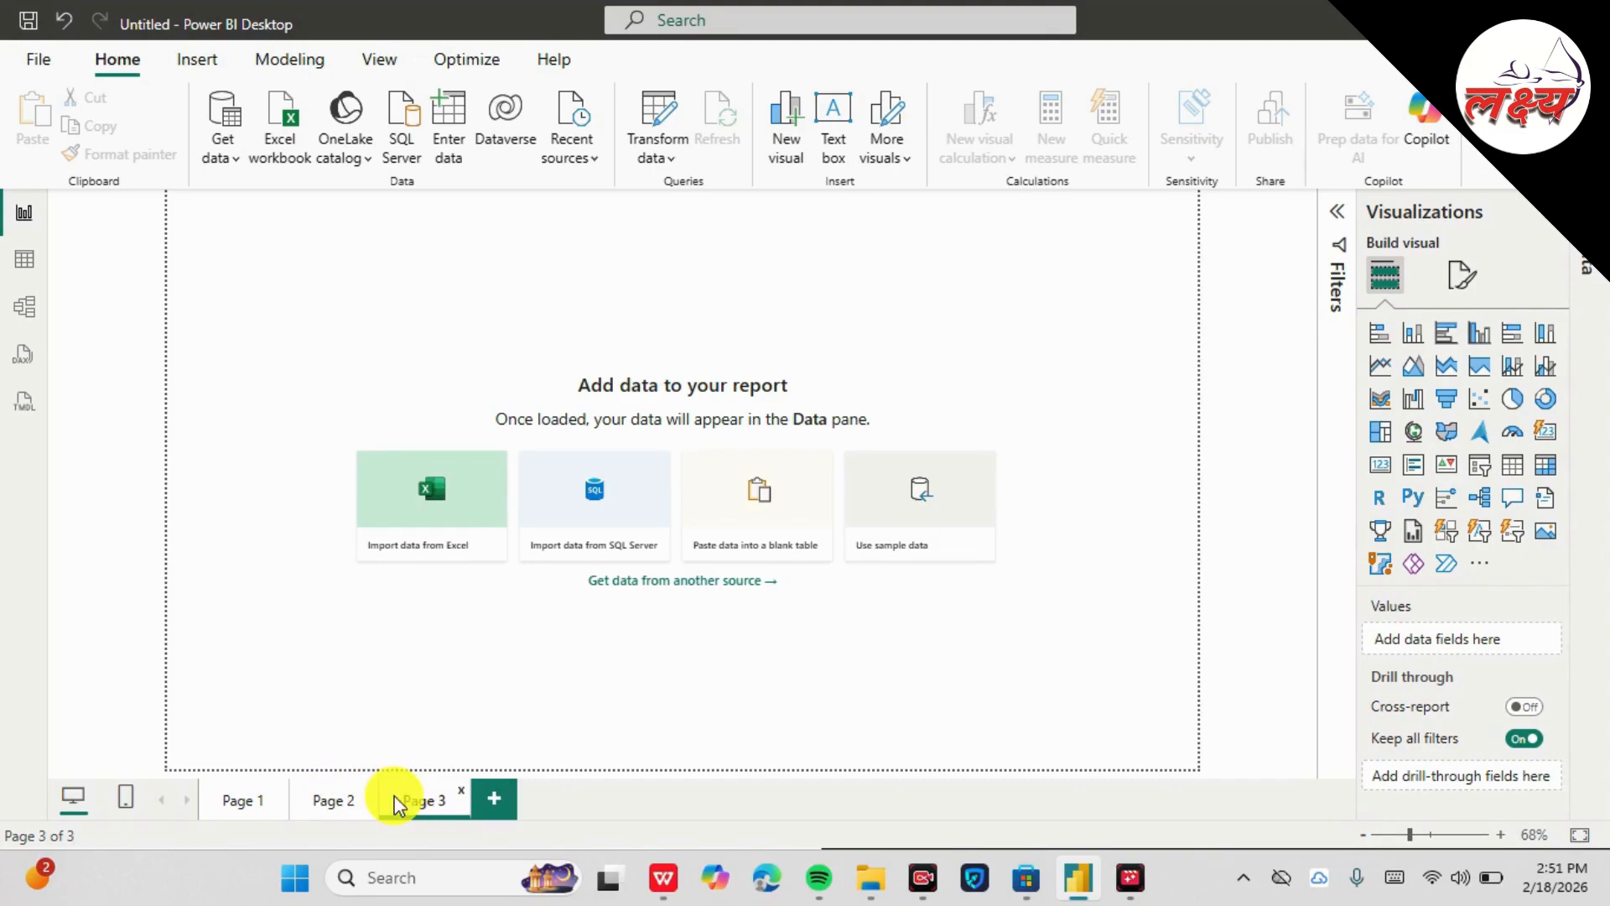
{"action": "left_click", "coordinate": [453, 791]}
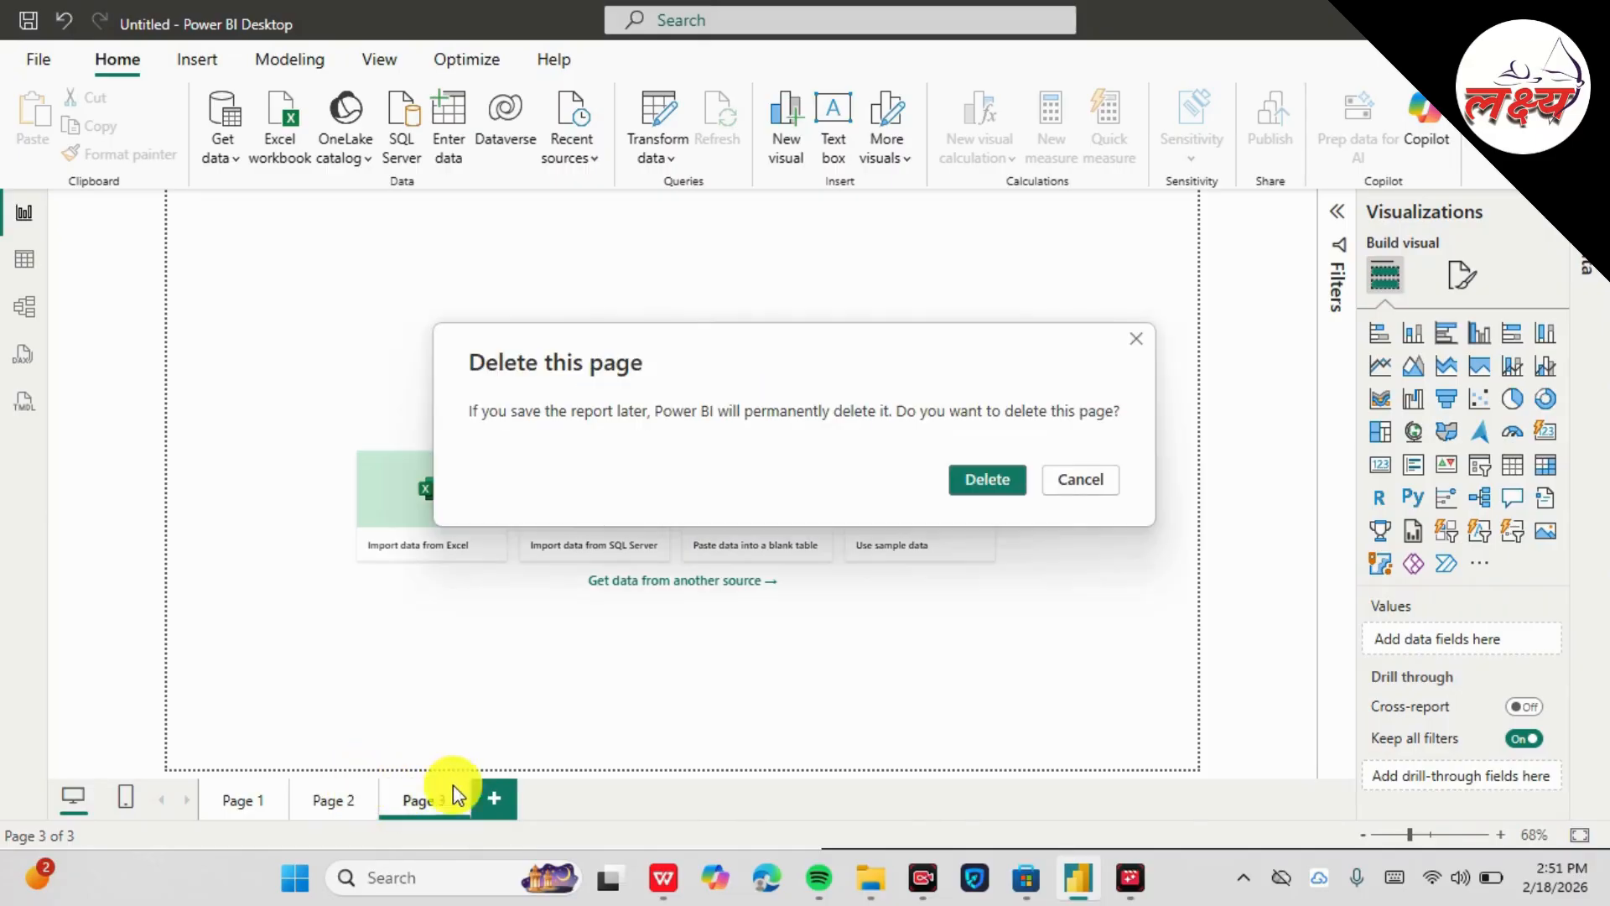
{"action": "left_click", "coordinate": [986, 481]}
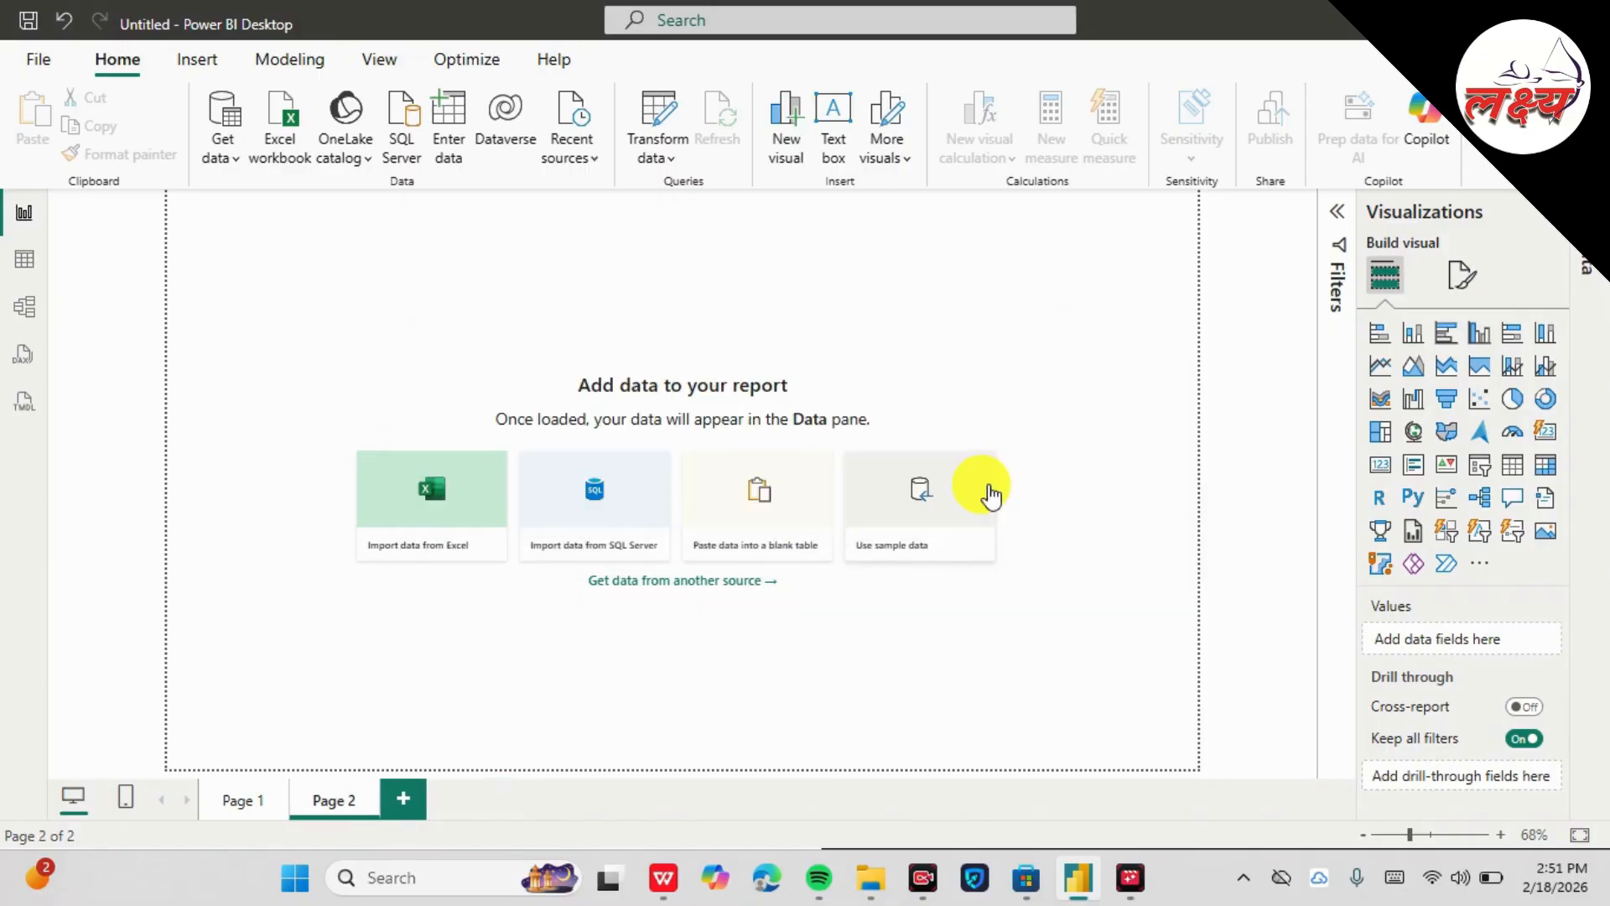
{"action": "left_click", "coordinate": [367, 797]}
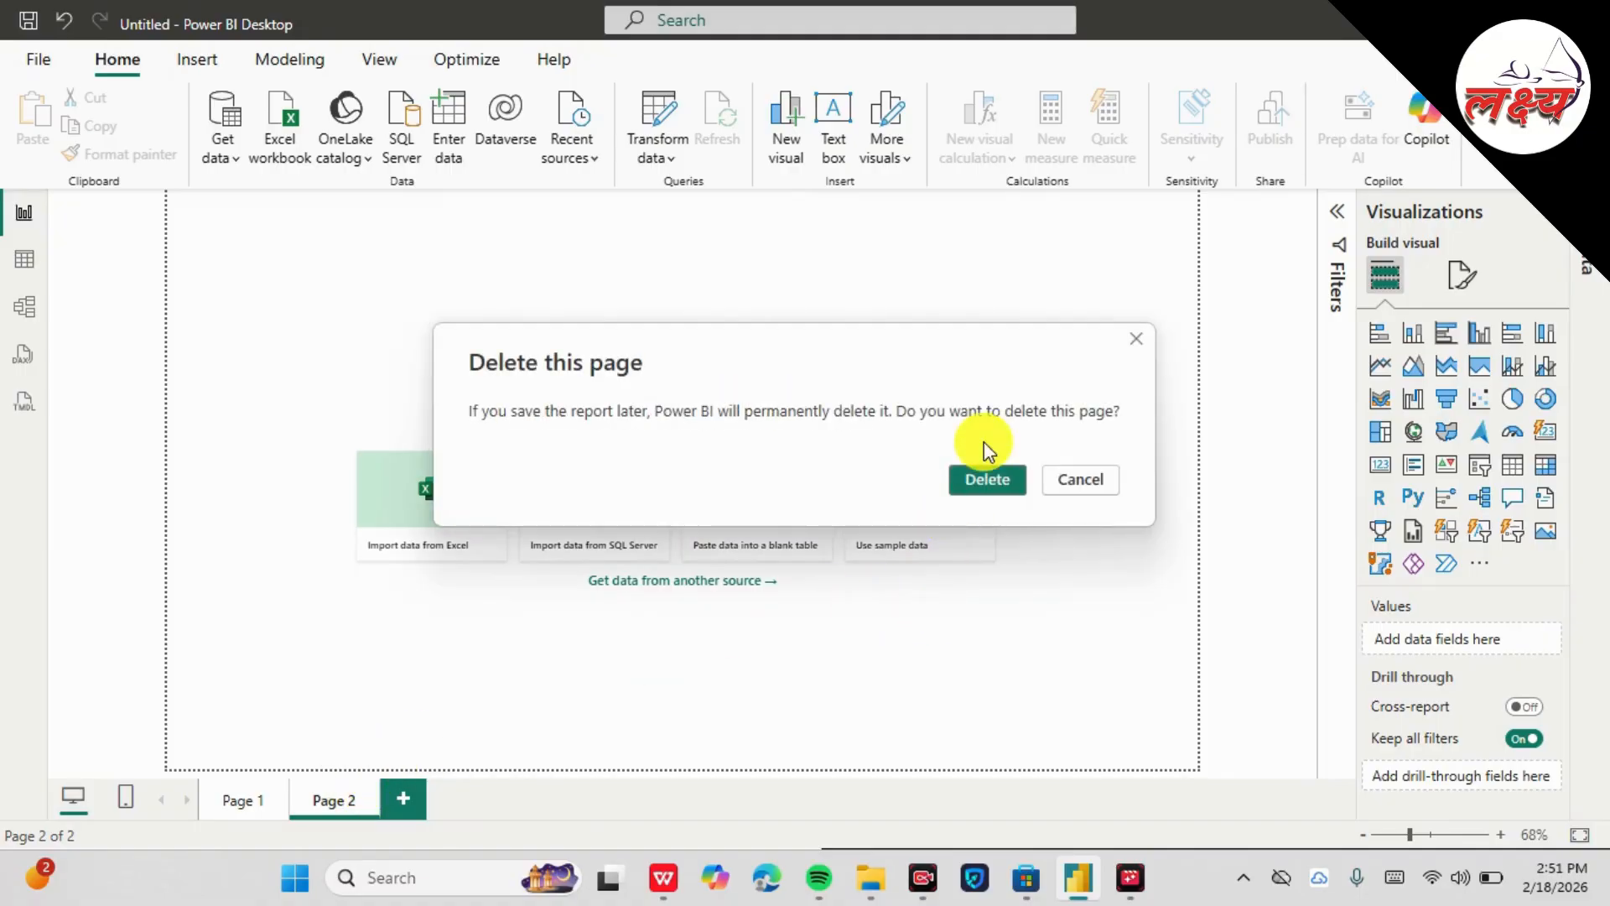
{"action": "left_click", "coordinate": [988, 484]}
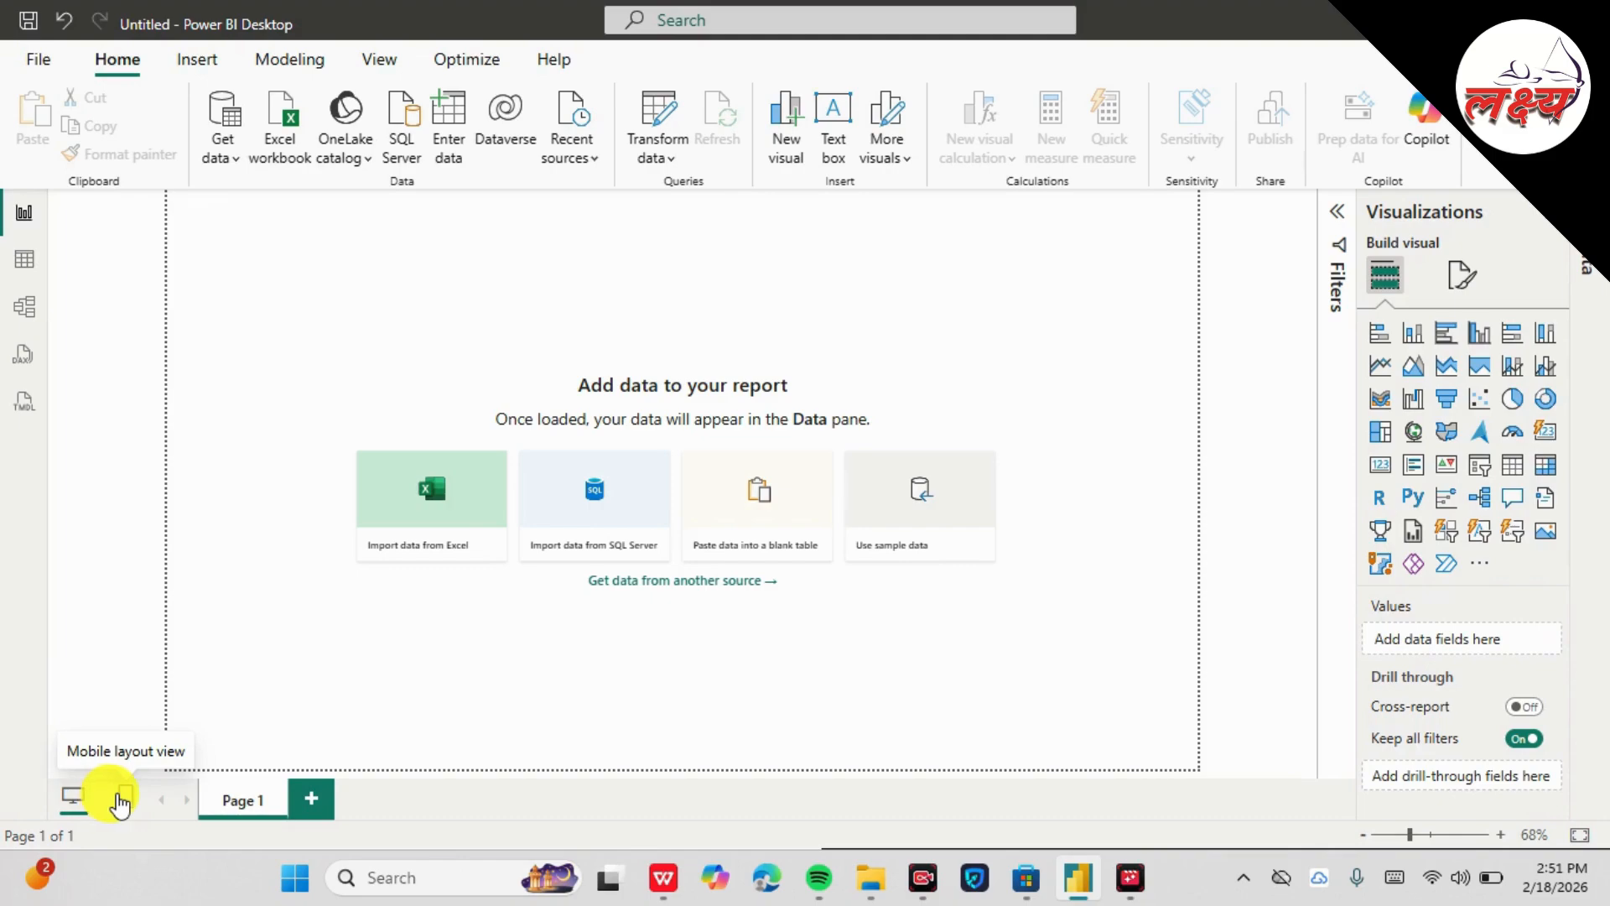
Preview Page 1 in the mobile layout and return to the desktop layout
{"action": "left_click", "coordinate": [126, 797]}
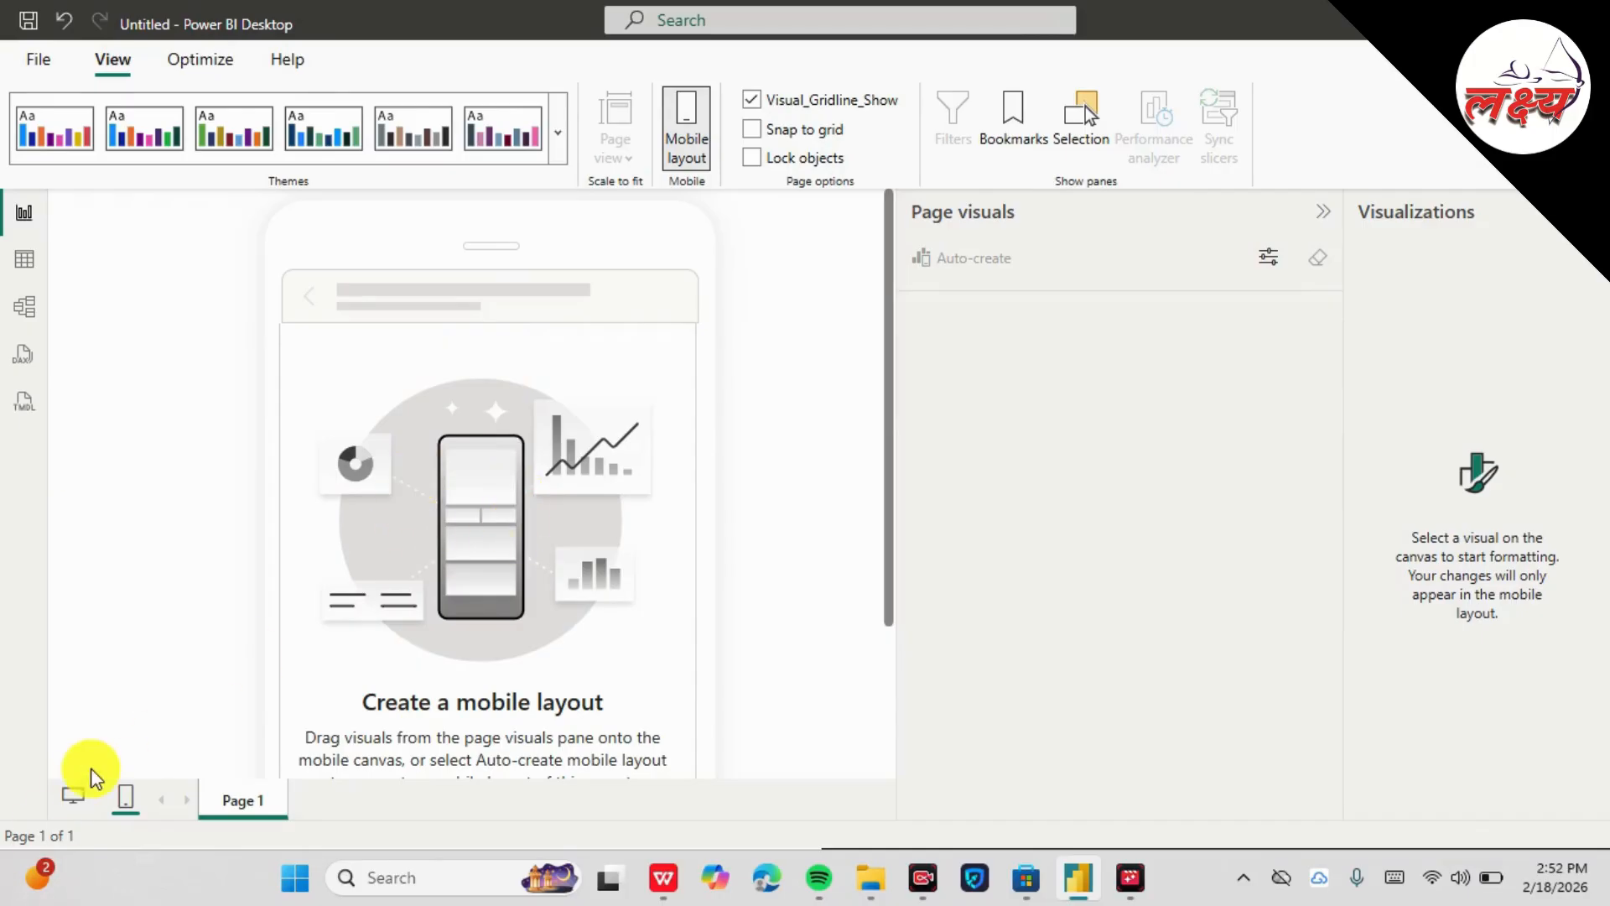
{"action": "left_click", "coordinate": [73, 791]}
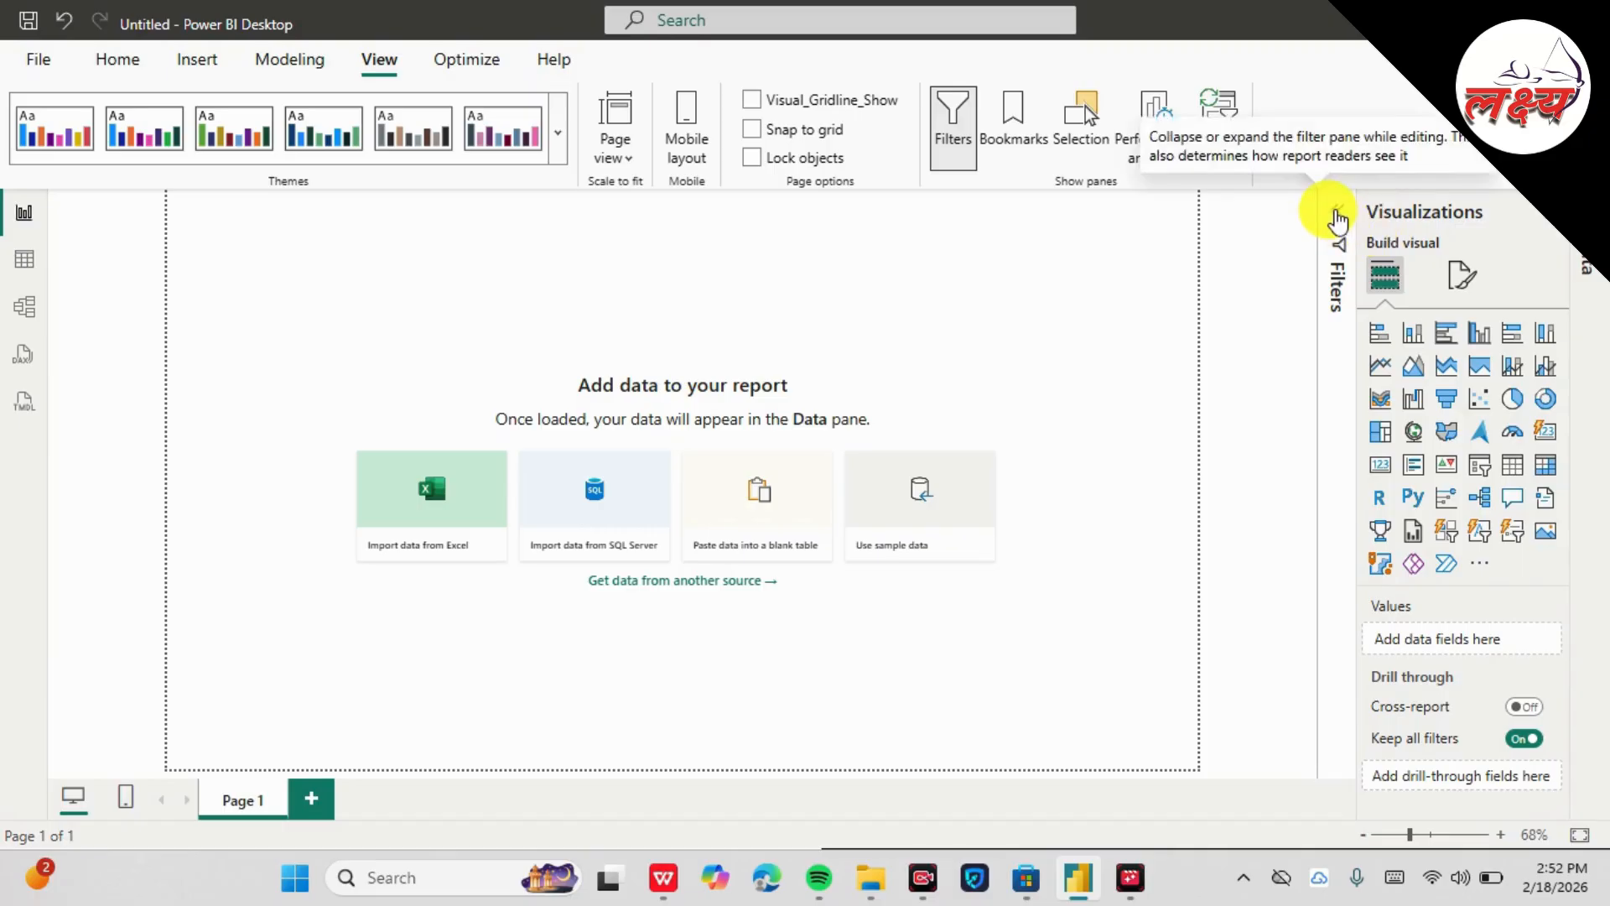
Expand the collapsed Filters and Data panes beside the report canvas
{"action": "left_click", "coordinate": [1337, 214]}
{"action": "left_click", "coordinate": [1337, 214]}
{"action": "left_click", "coordinate": [1337, 215]}
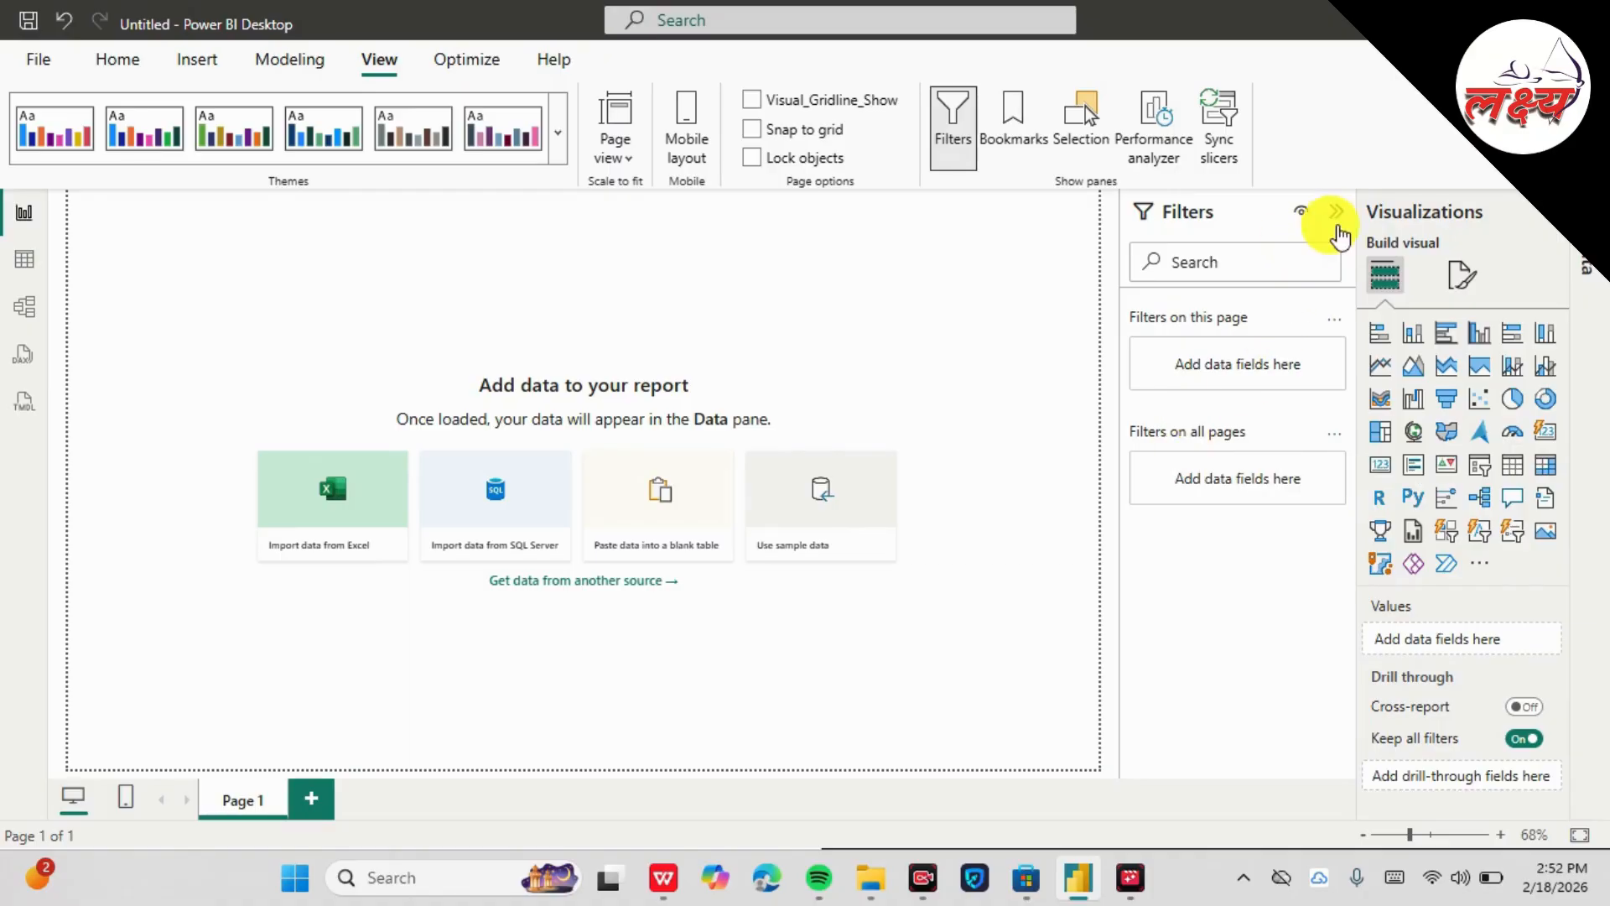
{"action": "left_click", "coordinate": [1337, 213]}
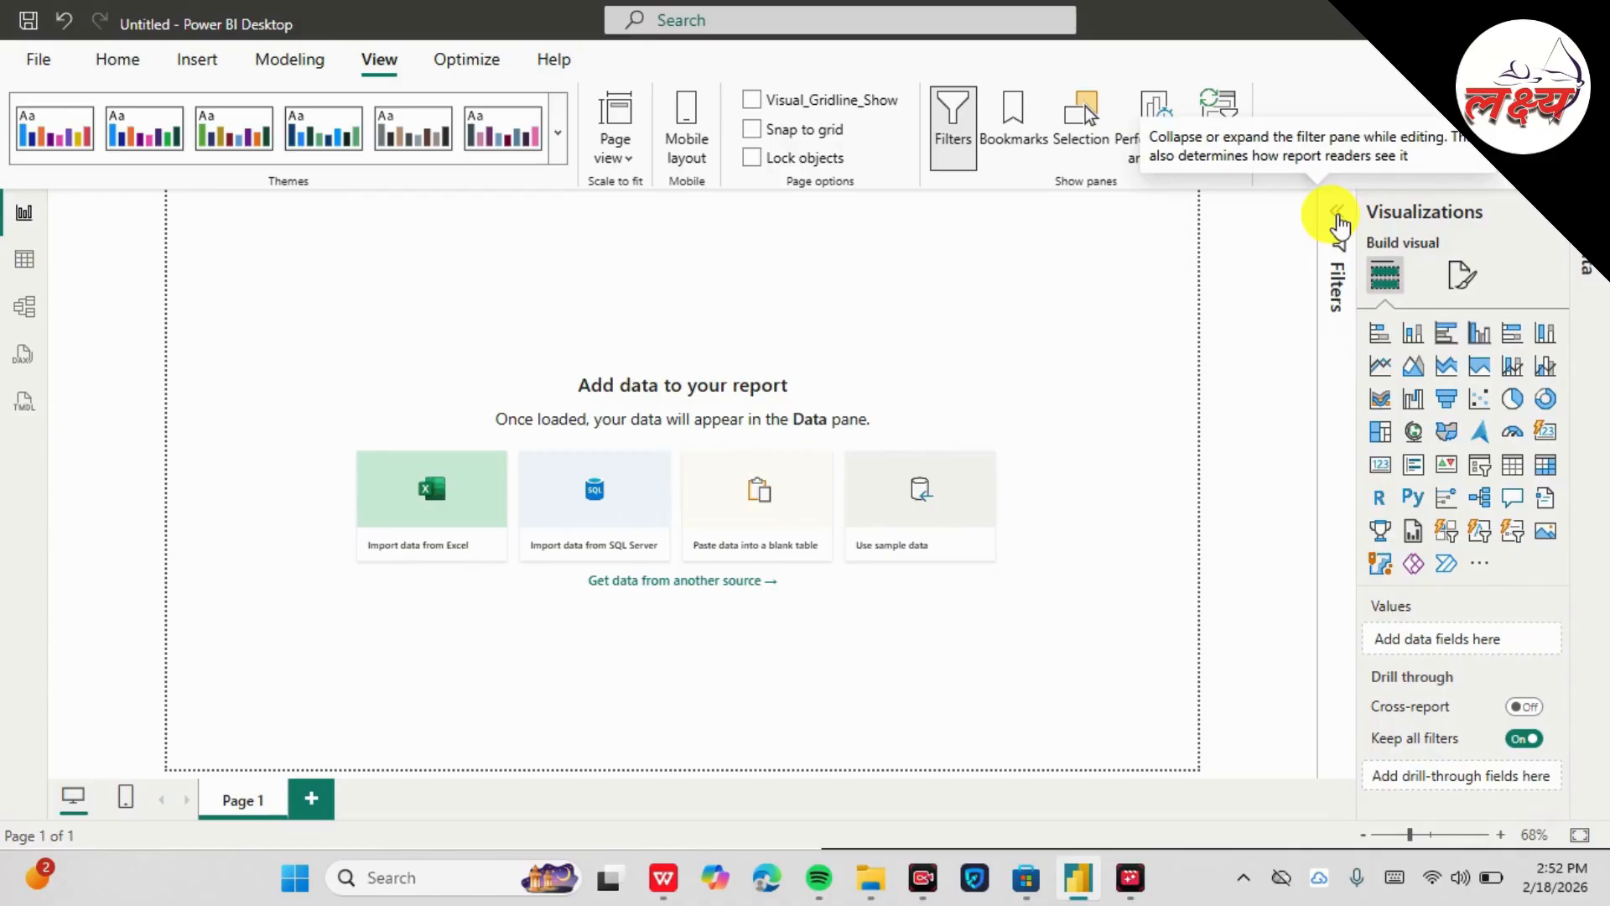
{"action": "left_click", "coordinate": [1338, 220]}
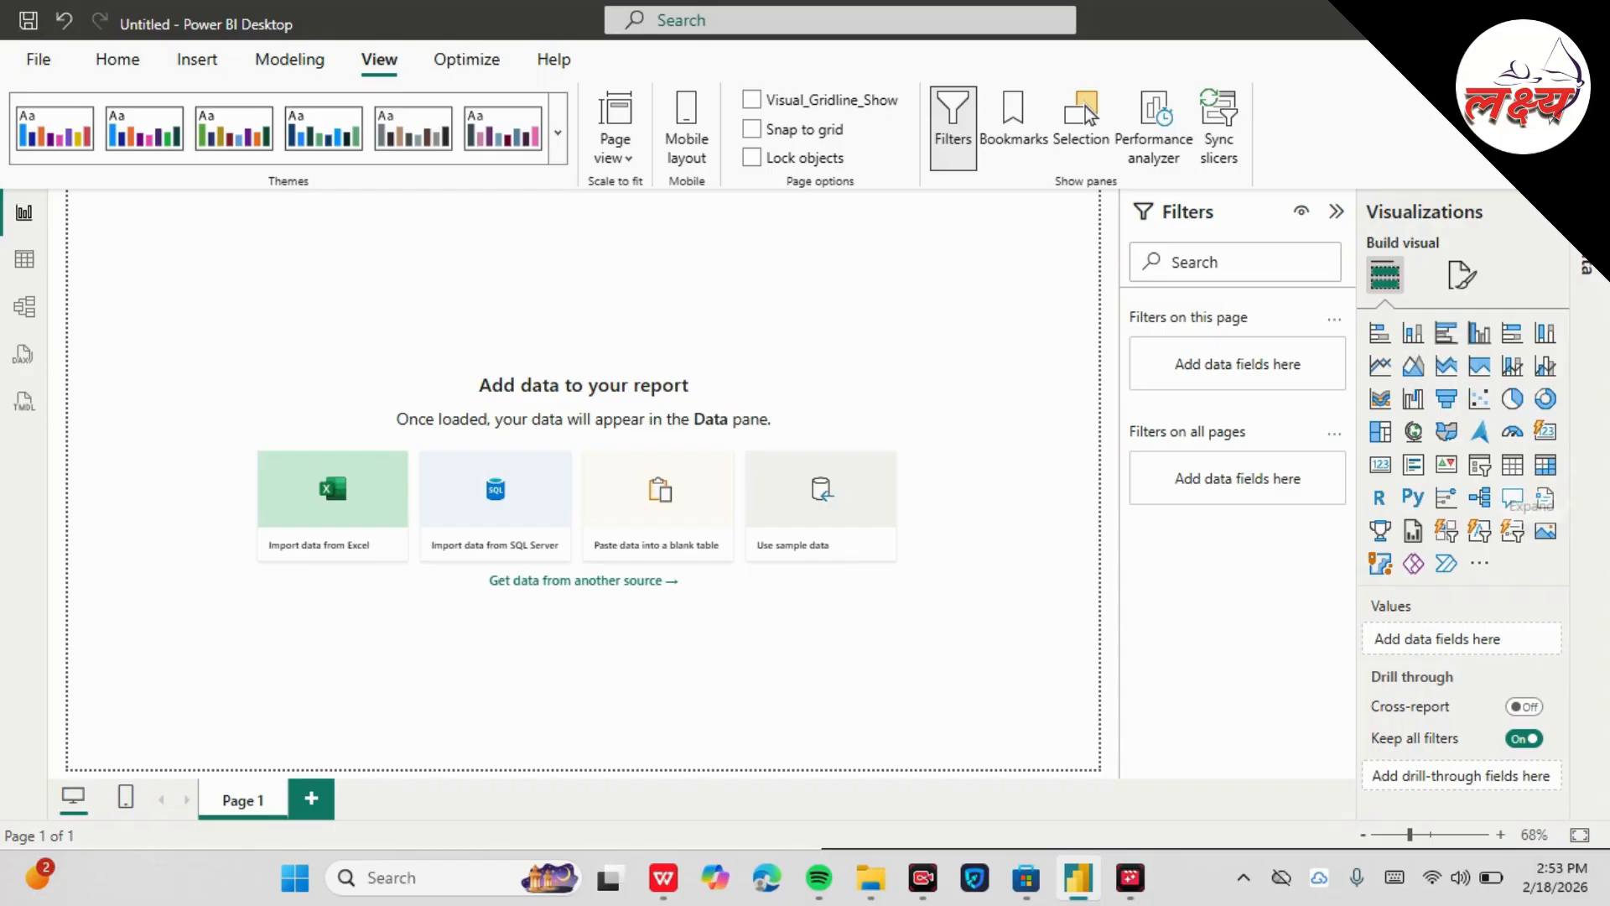
{"action": "left_click", "coordinate": [1587, 211]}
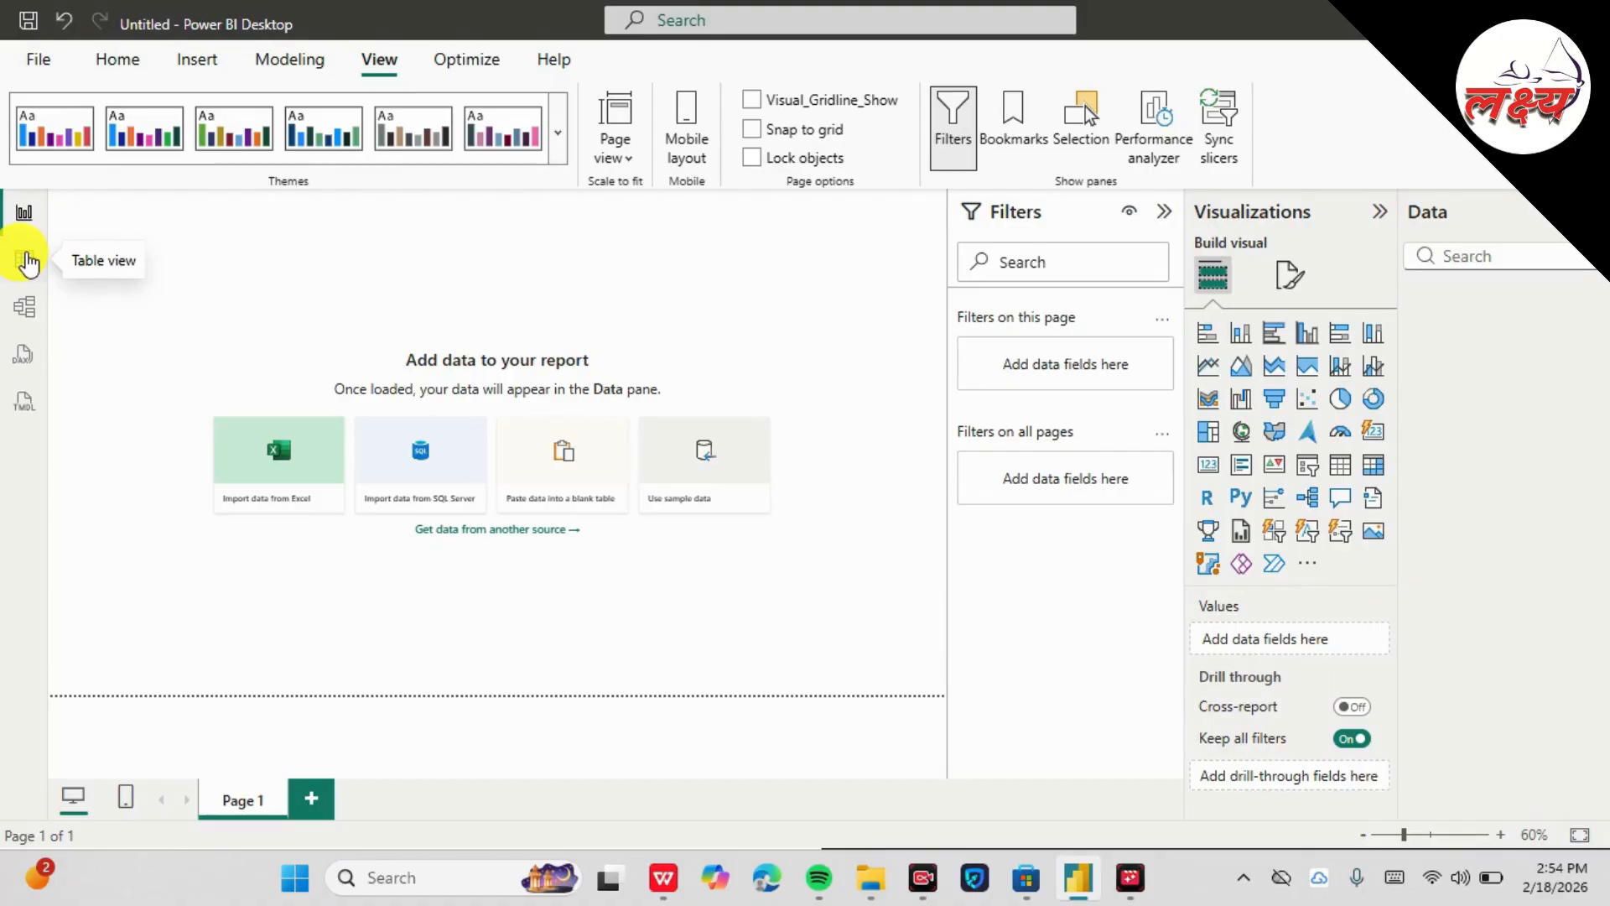
Look through the table, model and DAX query views, dismissing the DAX introduction, and return to the report view
{"action": "left_click", "coordinate": [25, 263]}
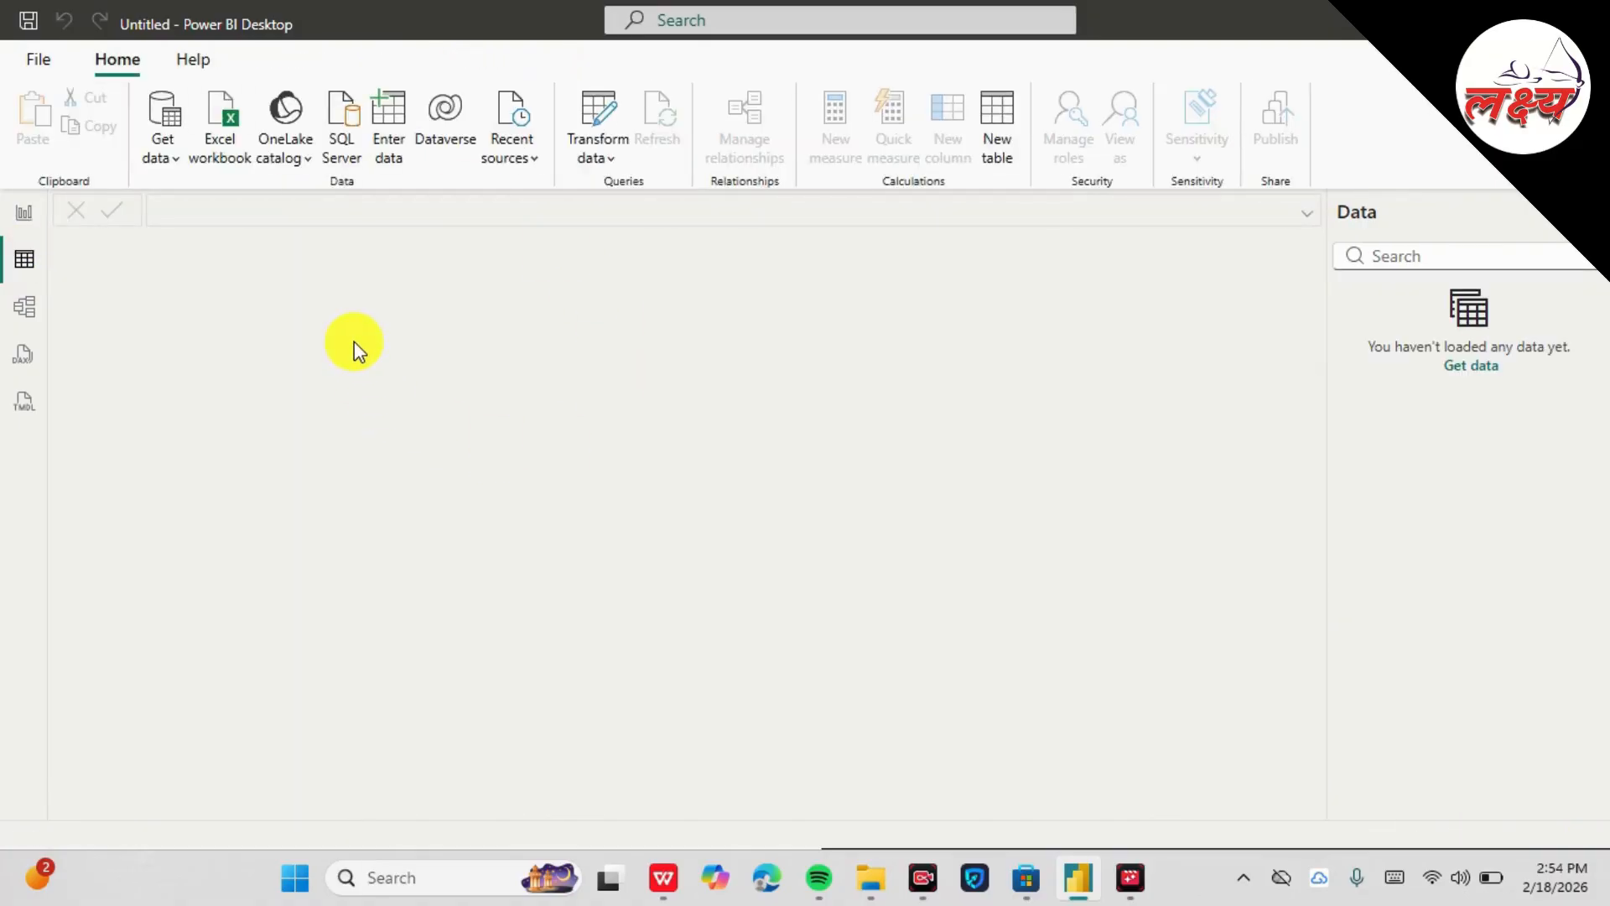
{"action": "left_click", "coordinate": [23, 307]}
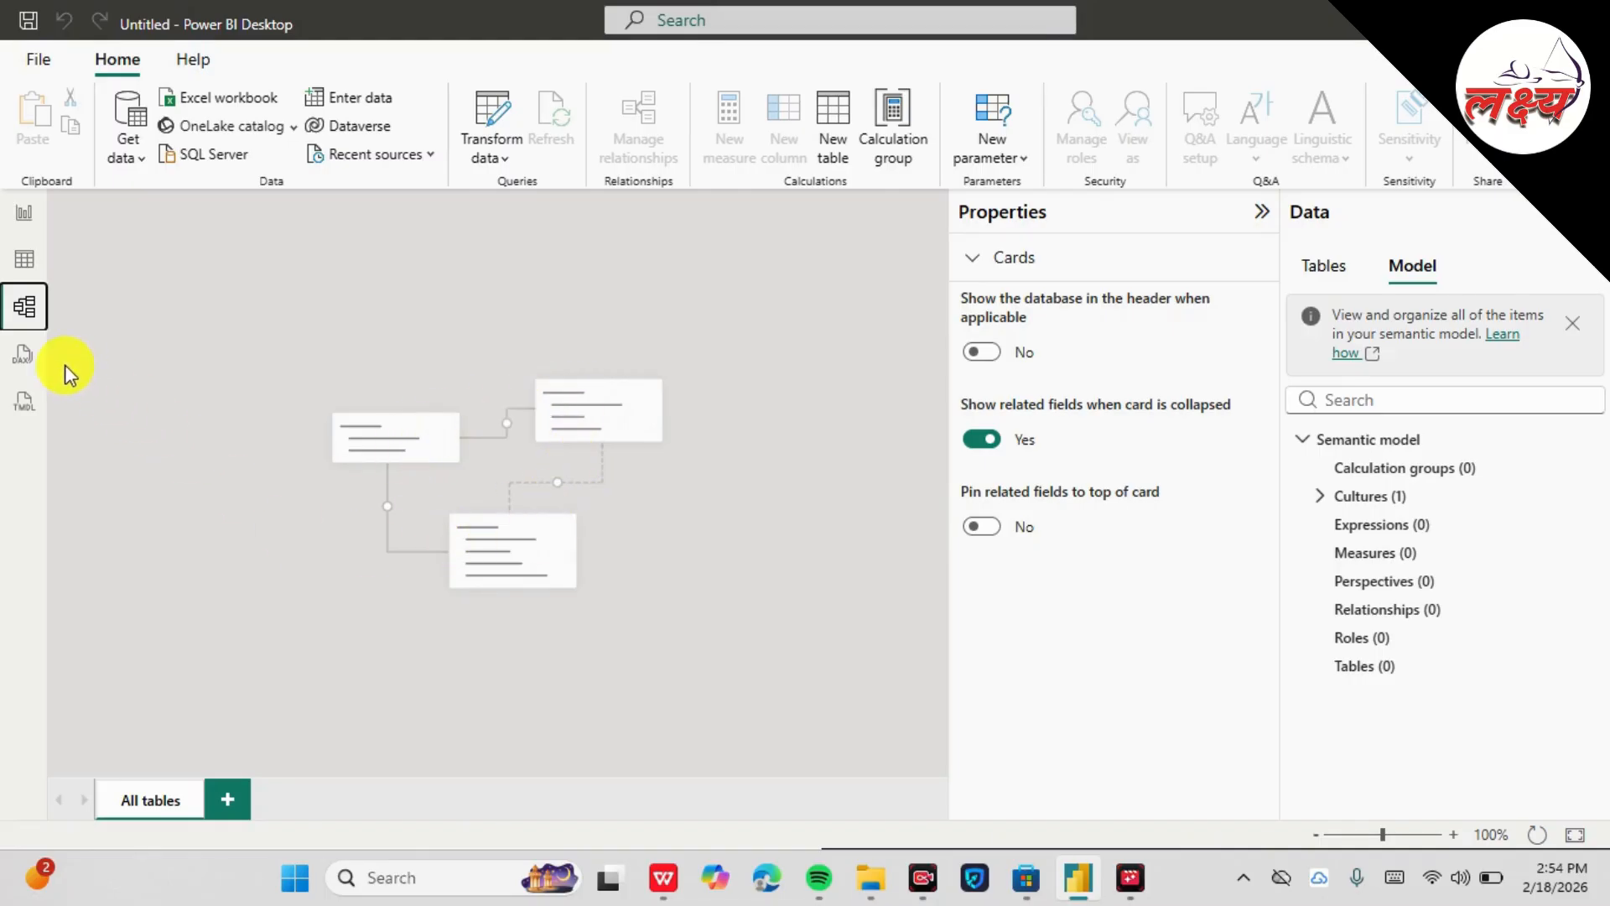
{"action": "left_click", "coordinate": [22, 356]}
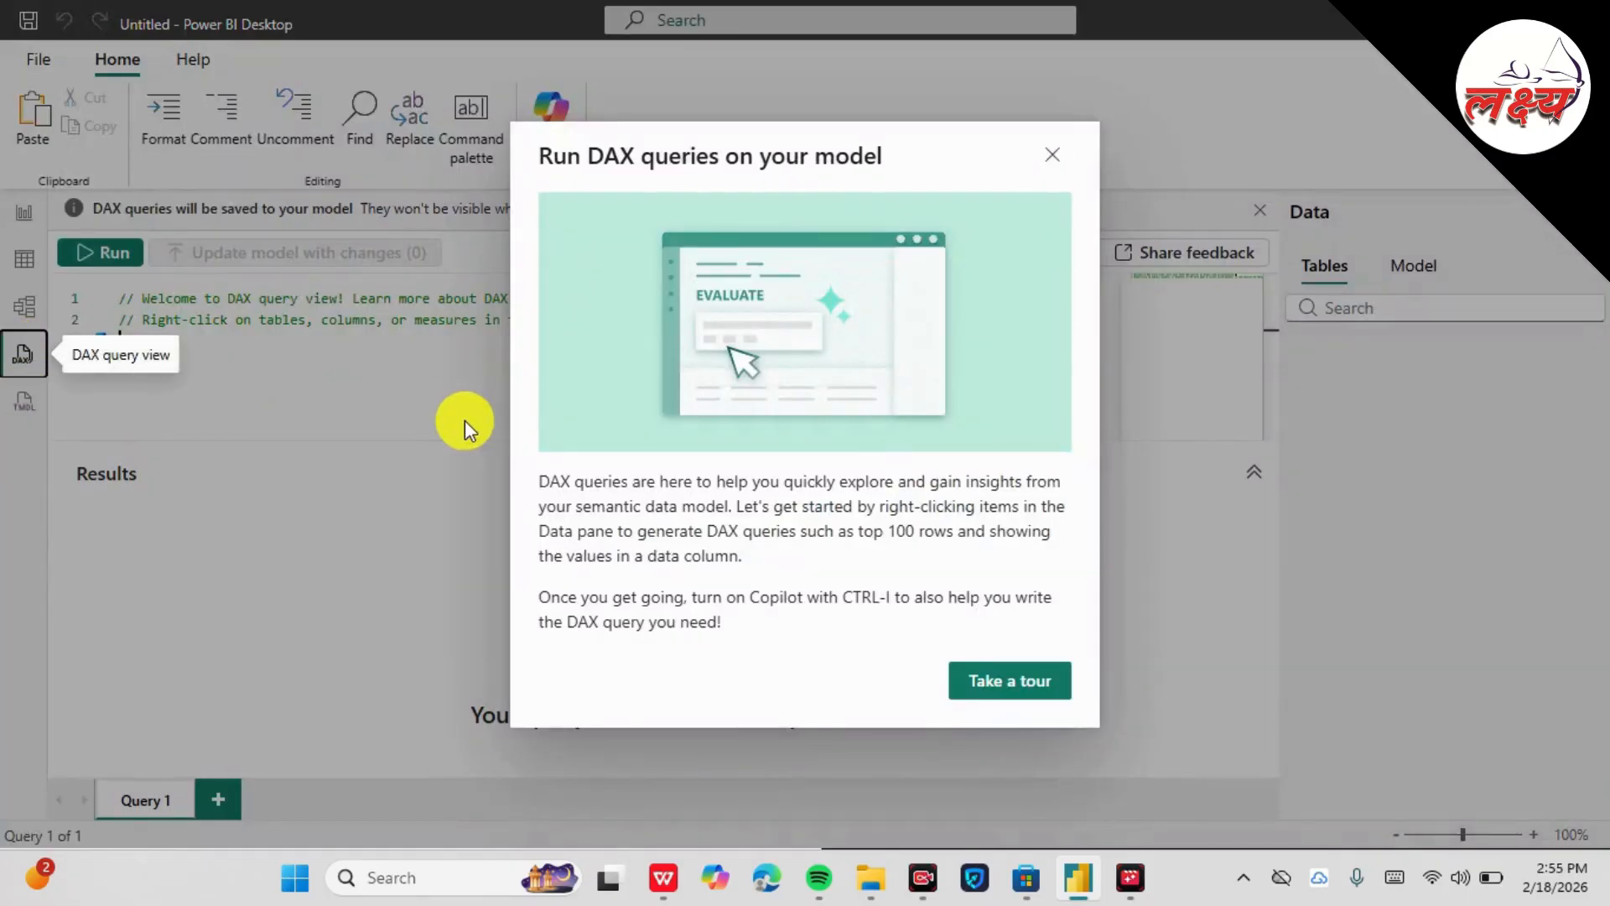
{"action": "left_click", "coordinate": [1052, 156]}
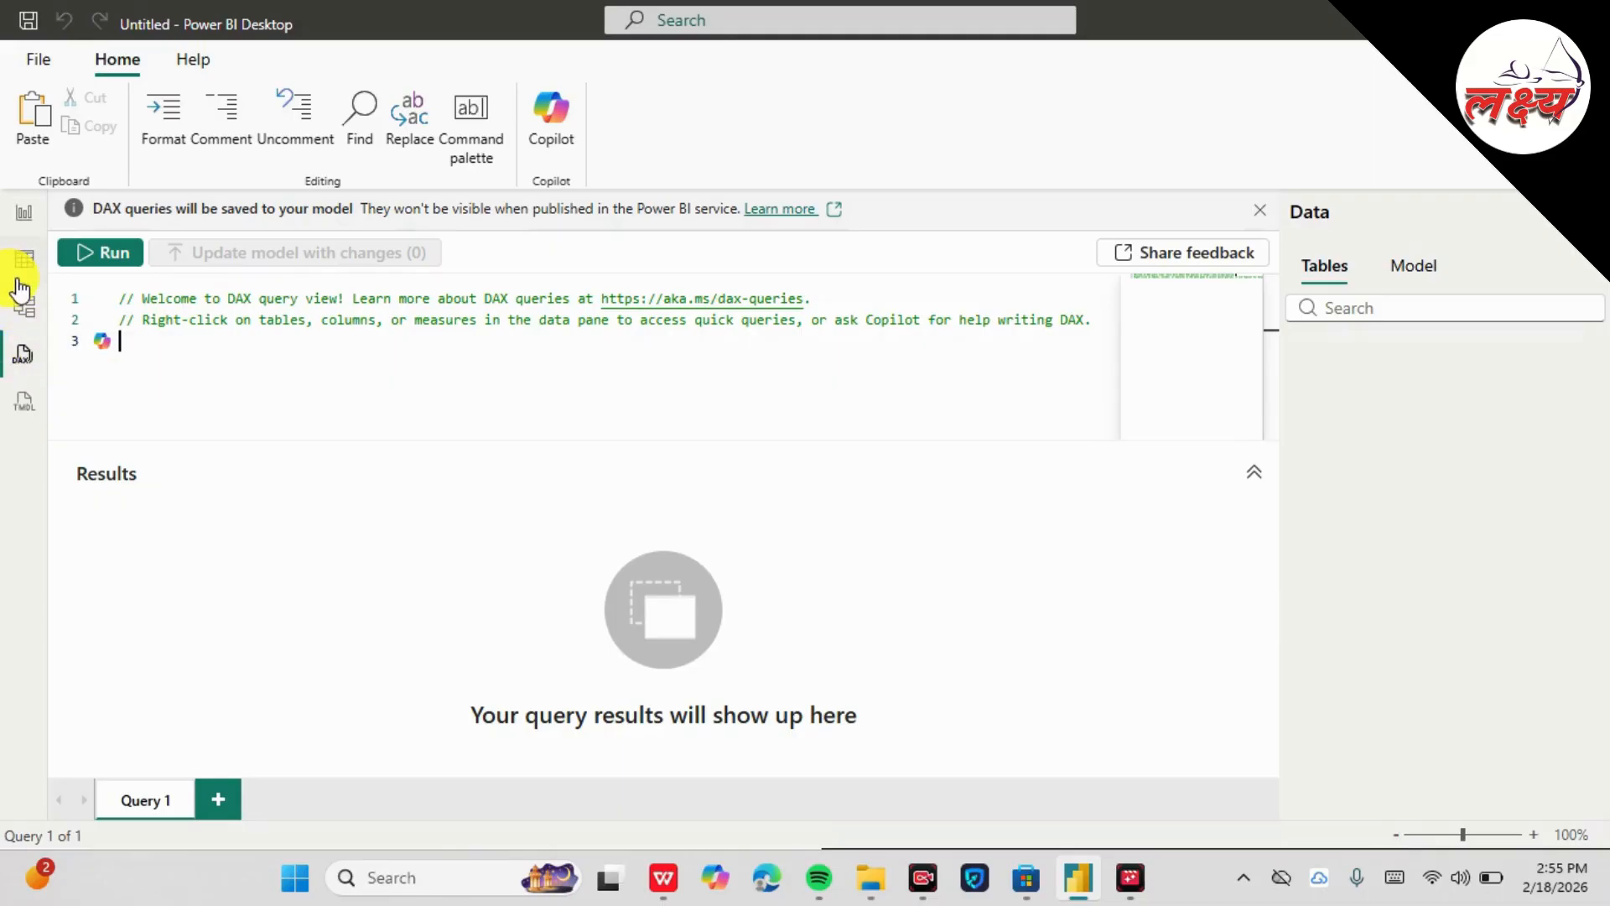
{"action": "left_click", "coordinate": [20, 217]}
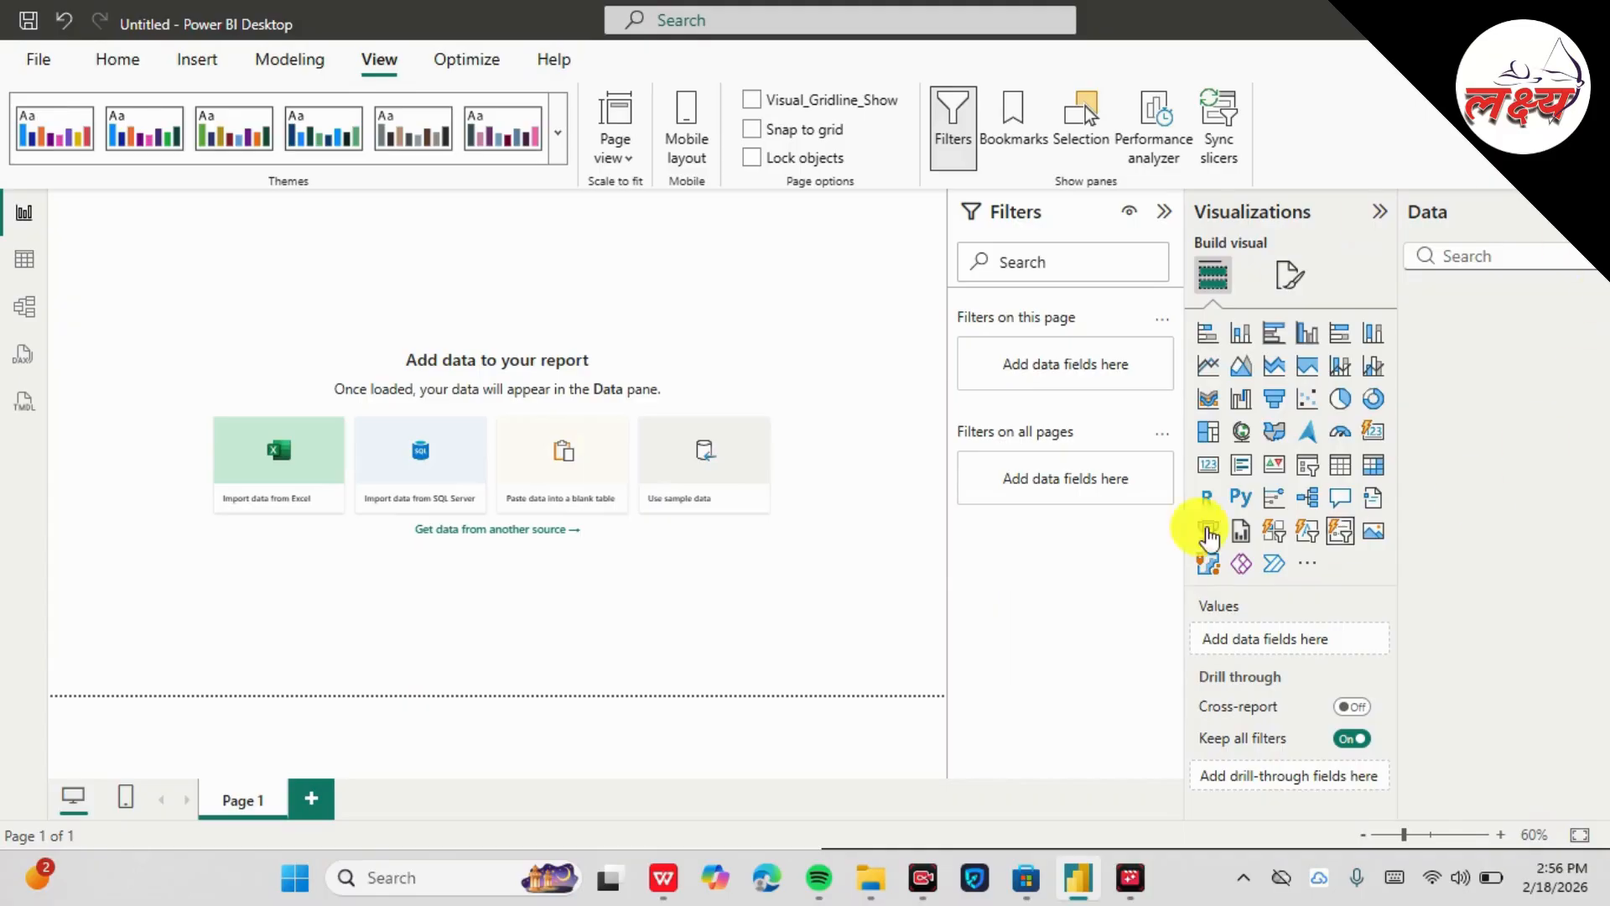
Examine the commands available for file handling, home, inserting, modeling, viewing, optimizing and help
{"action": "left_click", "coordinate": [40, 60]}
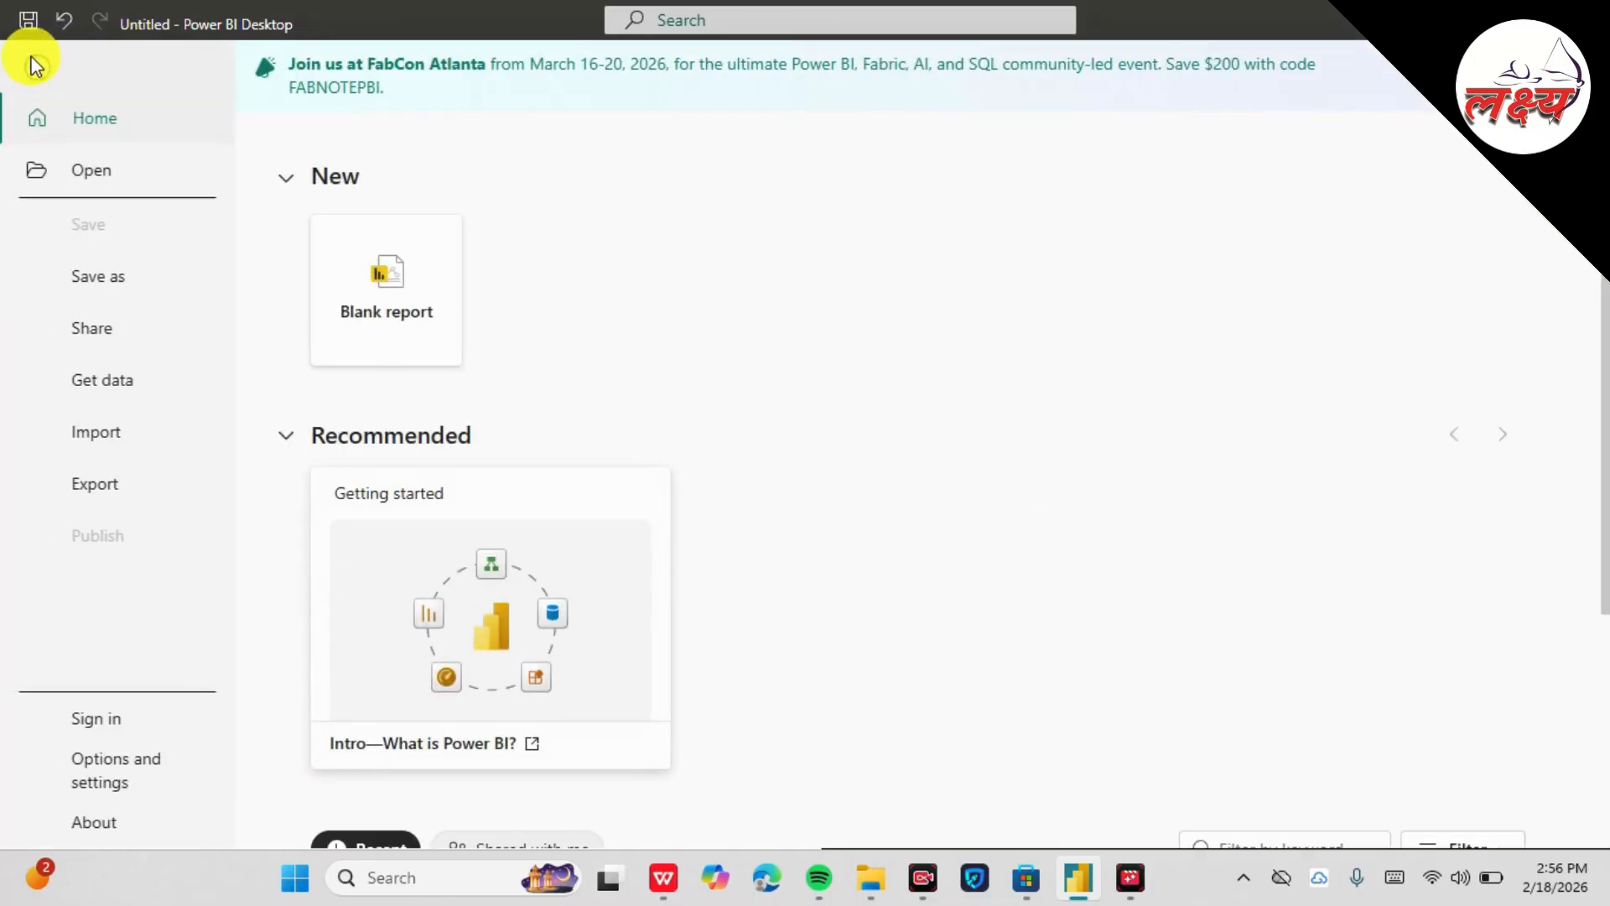
{"action": "left_click", "coordinate": [33, 65]}
{"action": "left_click", "coordinate": [94, 61]}
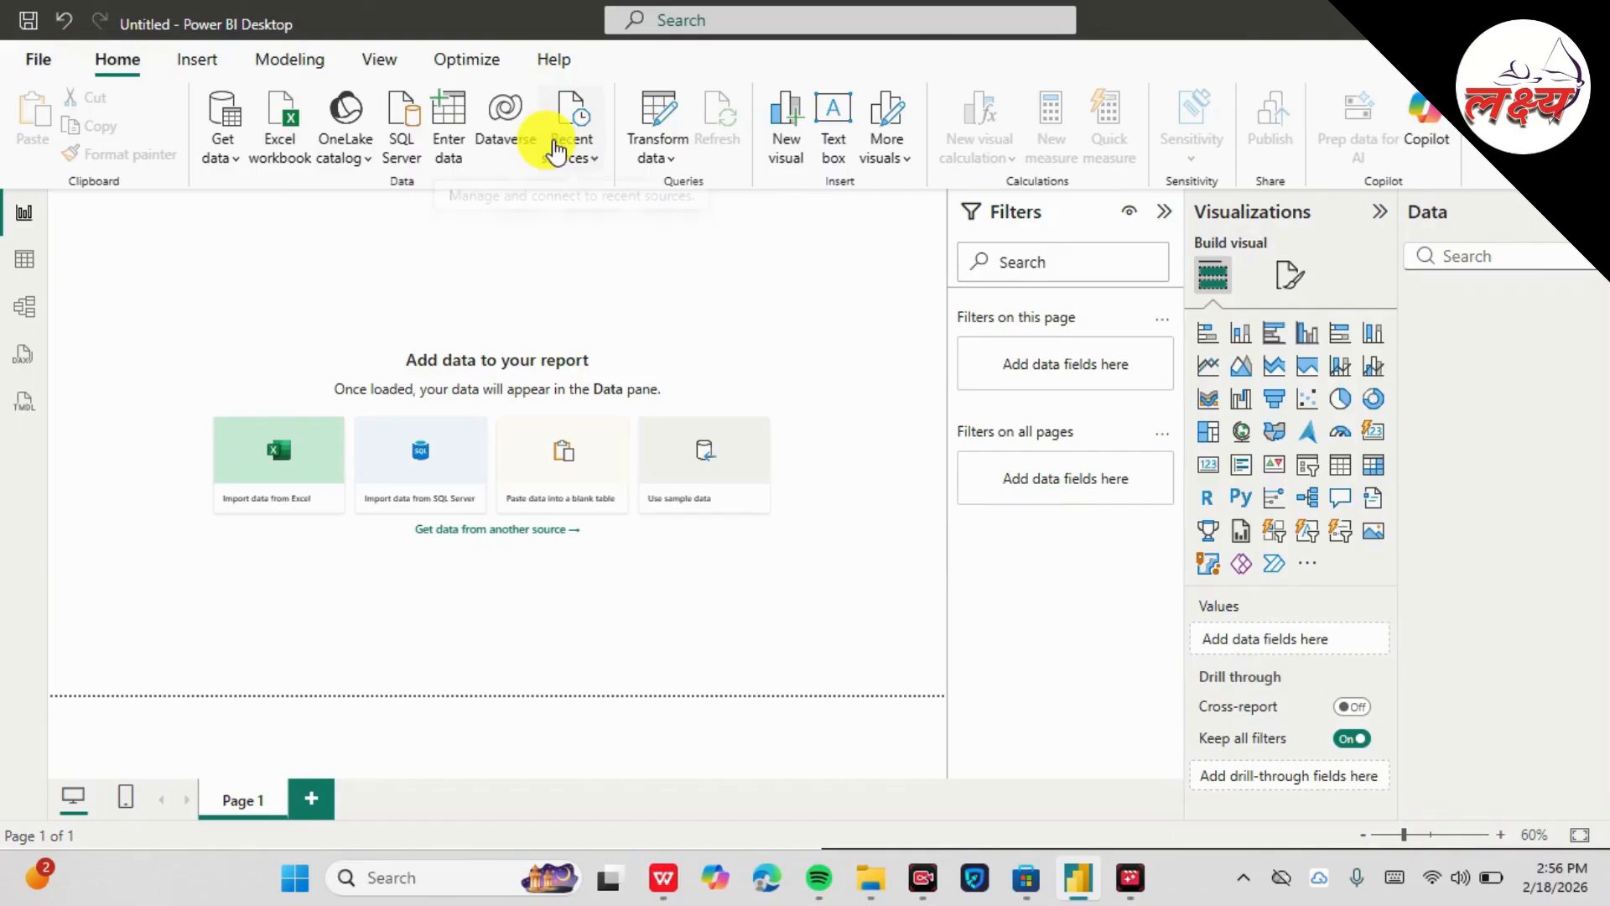
{"action": "left_click", "coordinate": [202, 65]}
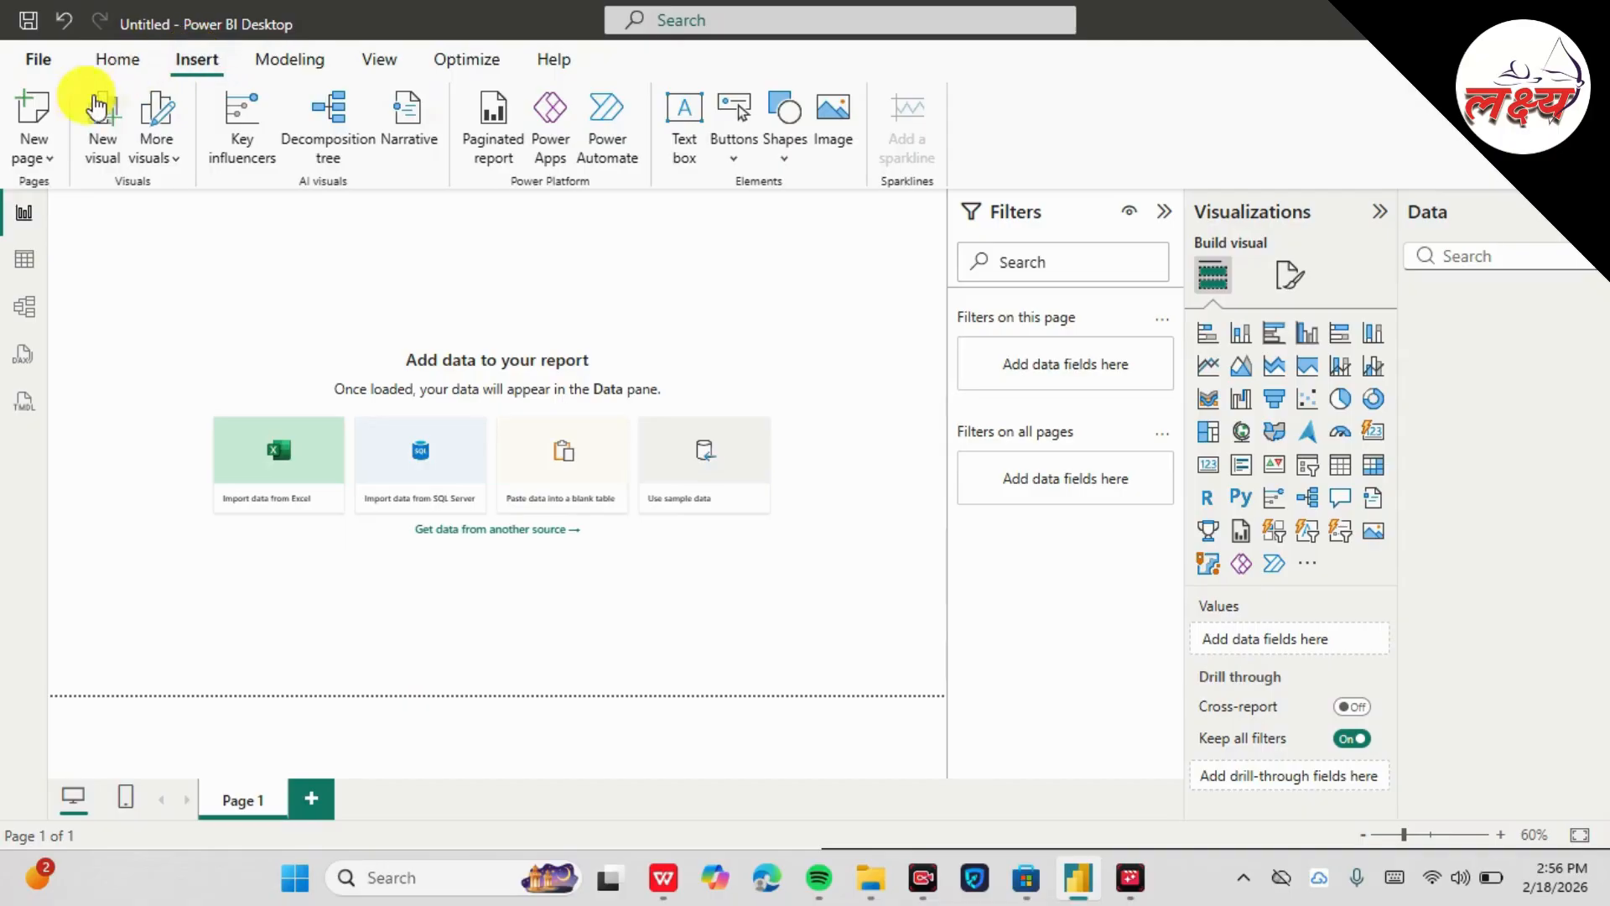
{"action": "left_click", "coordinate": [288, 60]}
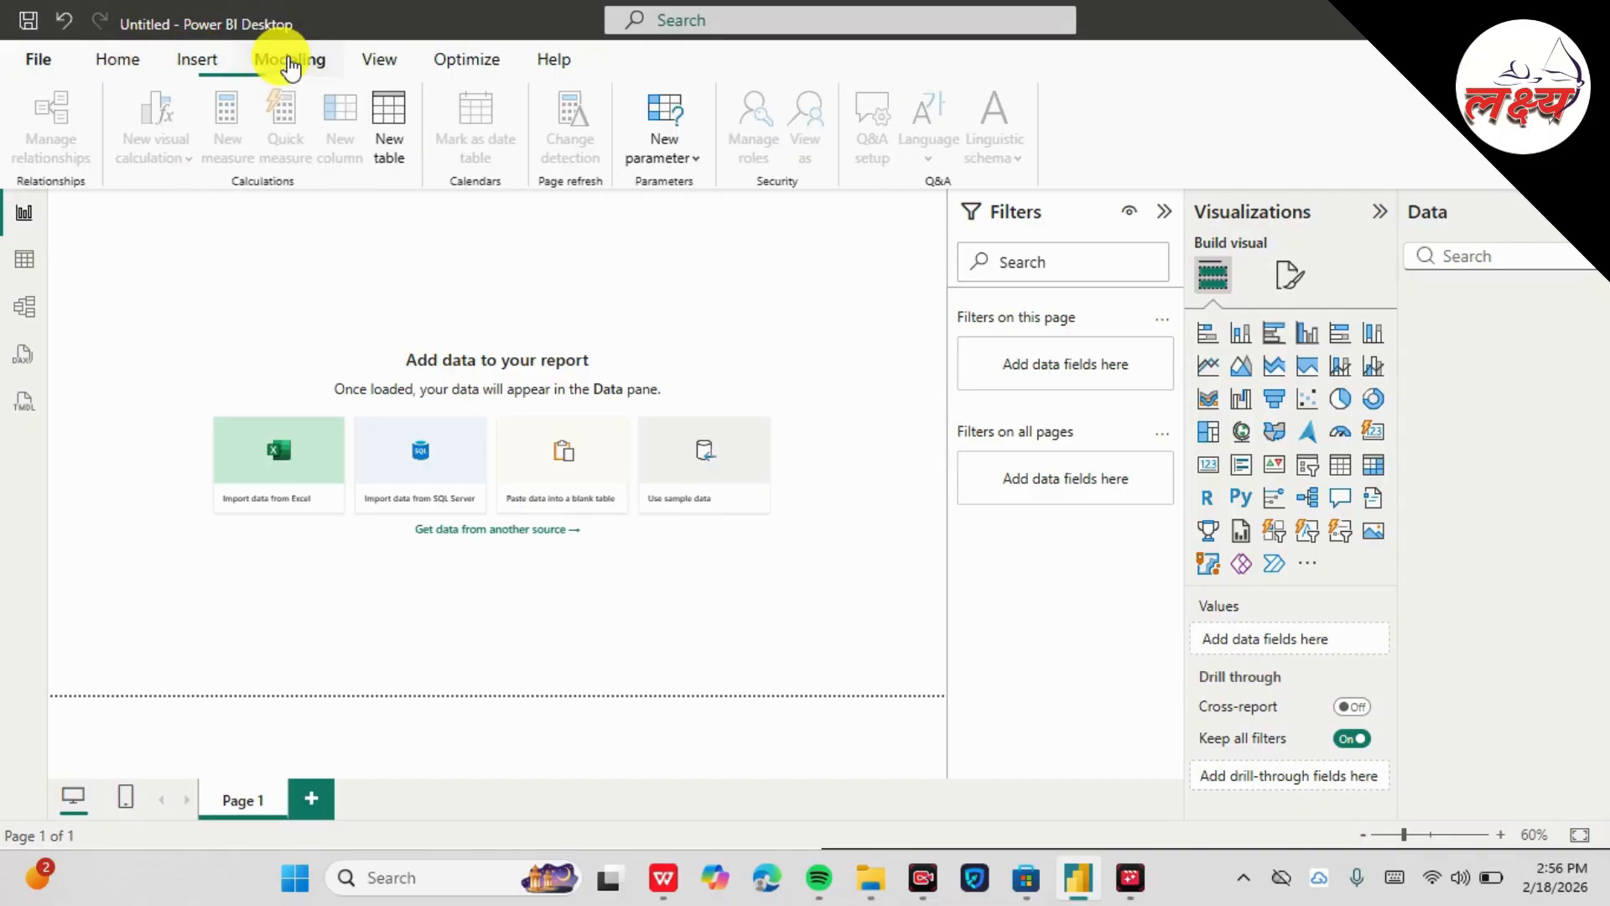
{"action": "left_click", "coordinate": [382, 60]}
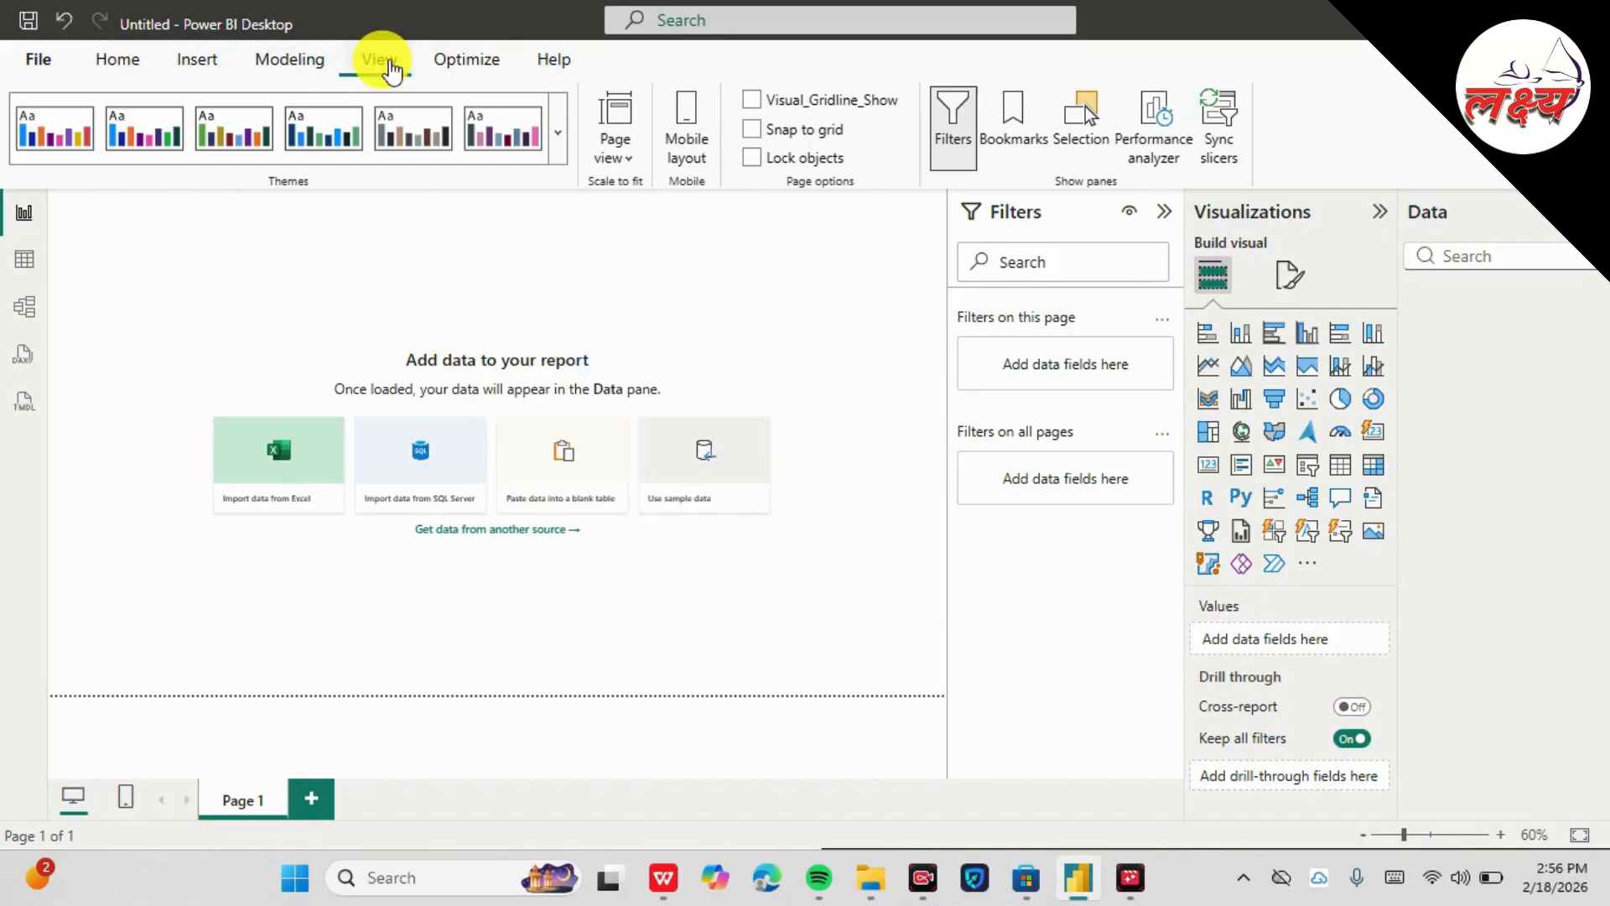
{"action": "left_click", "coordinate": [450, 63]}
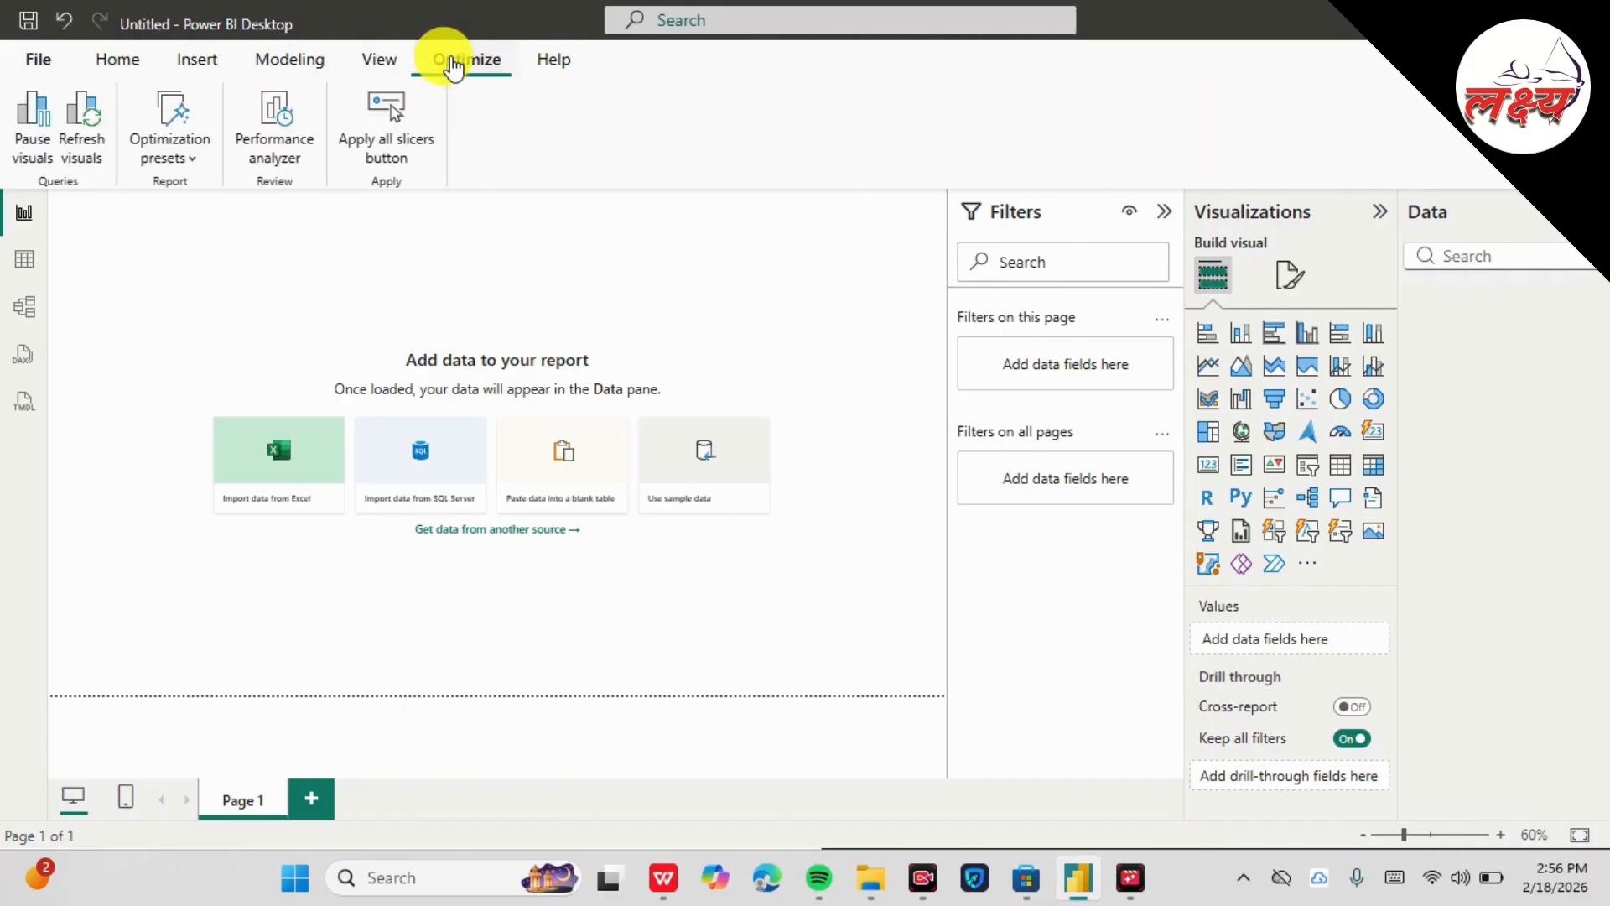
{"action": "left_click", "coordinate": [543, 60]}
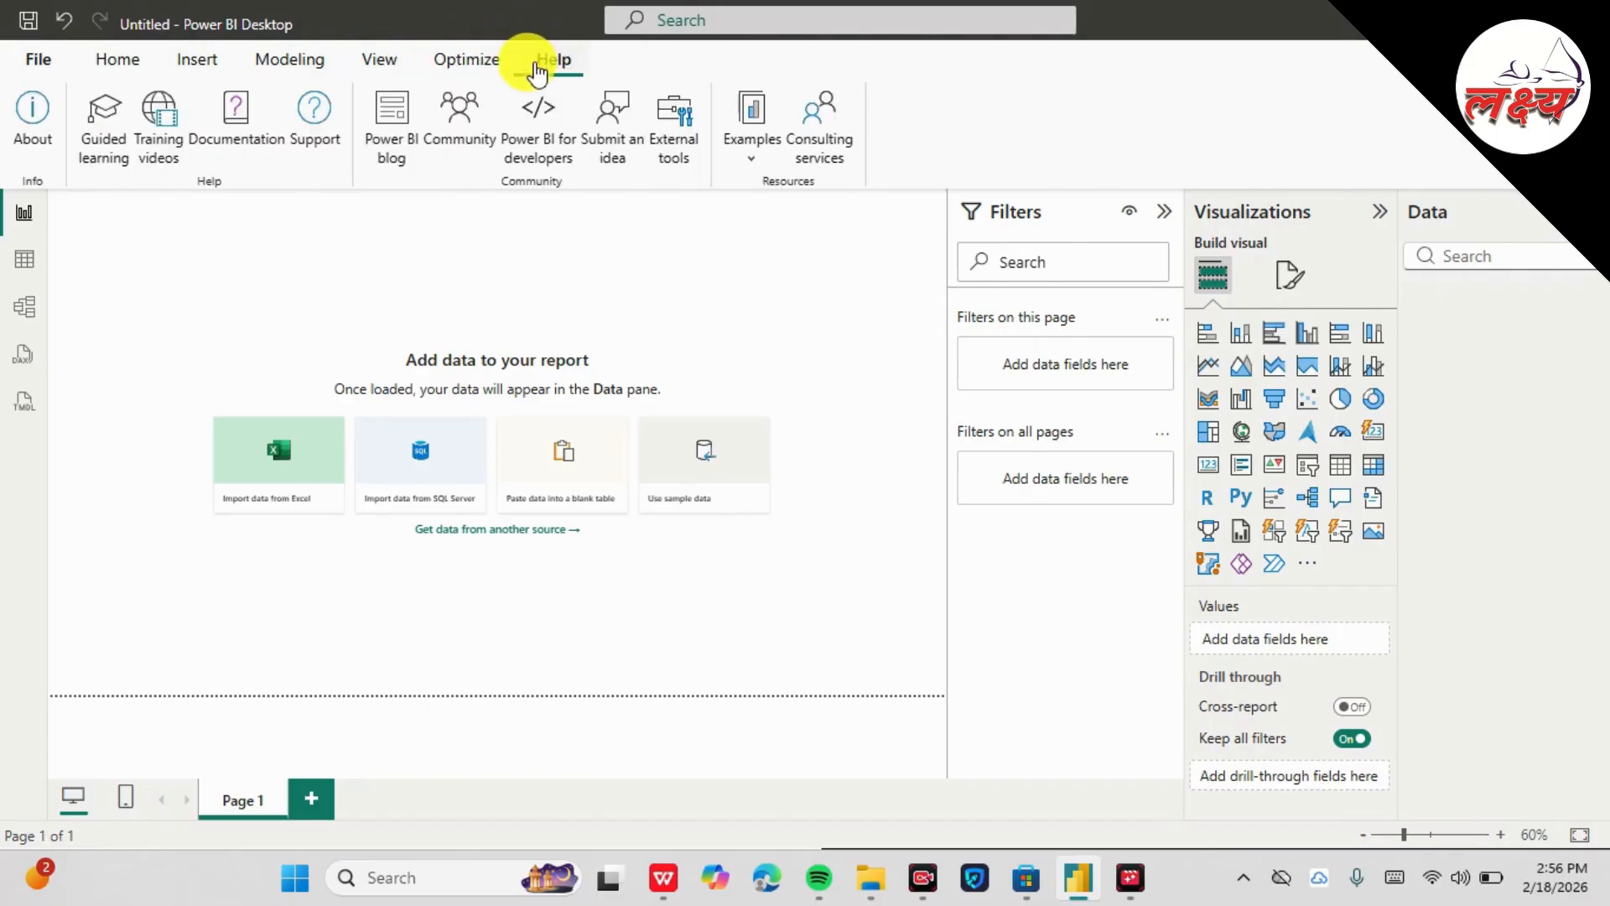
{"action": "left_click", "coordinate": [287, 60]}
{"action": "left_click", "coordinate": [220, 65]}
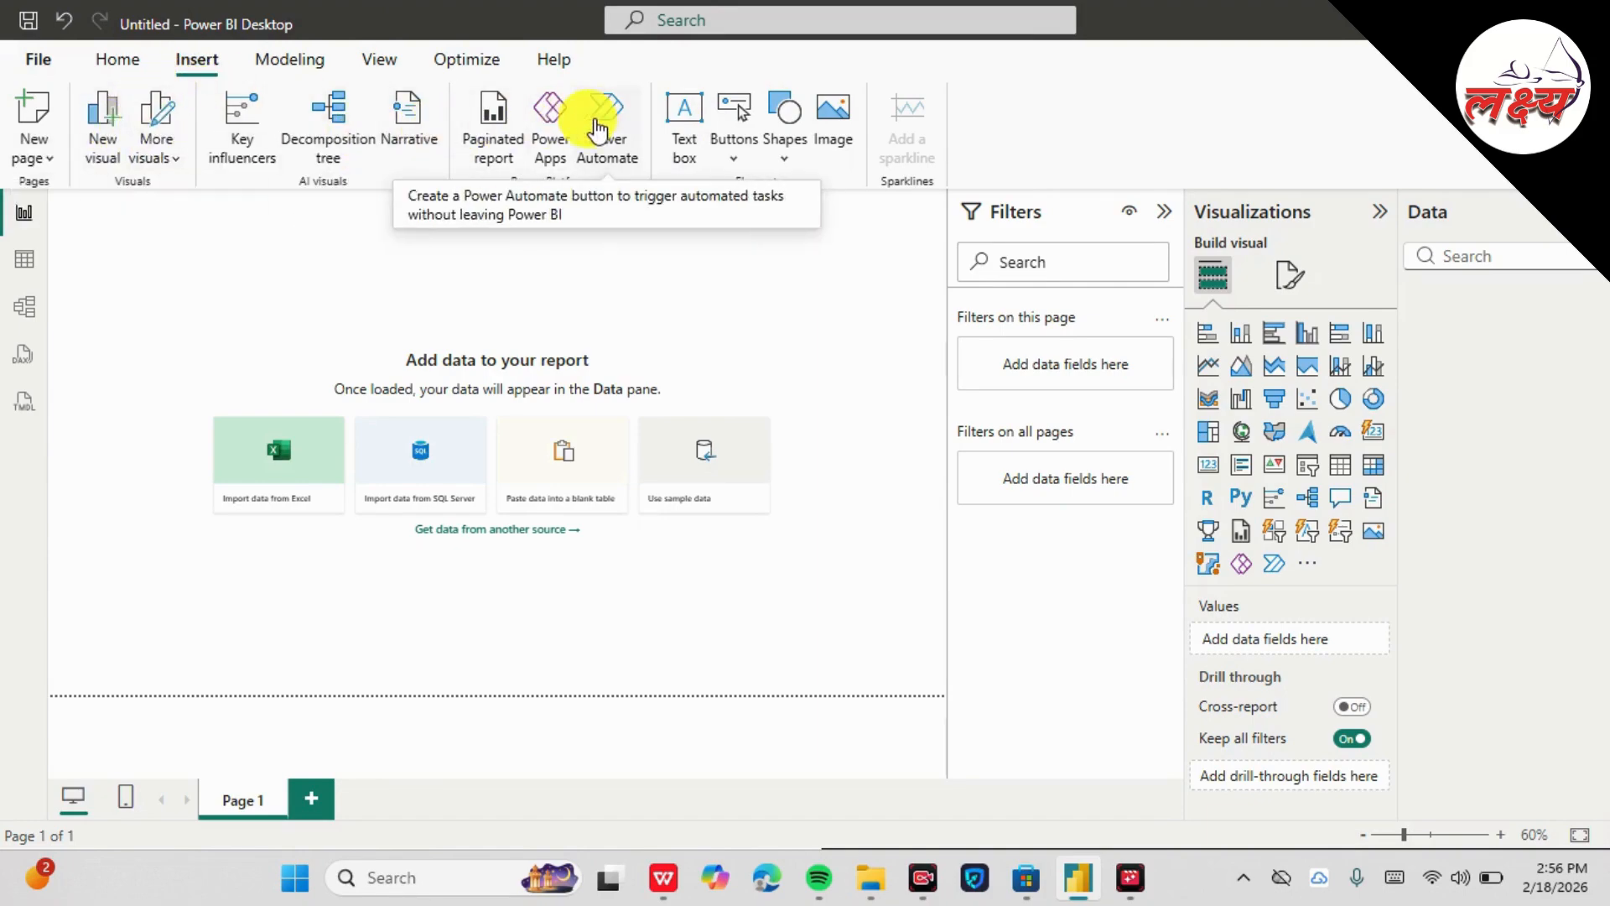
{"action": "left_click", "coordinate": [289, 66]}
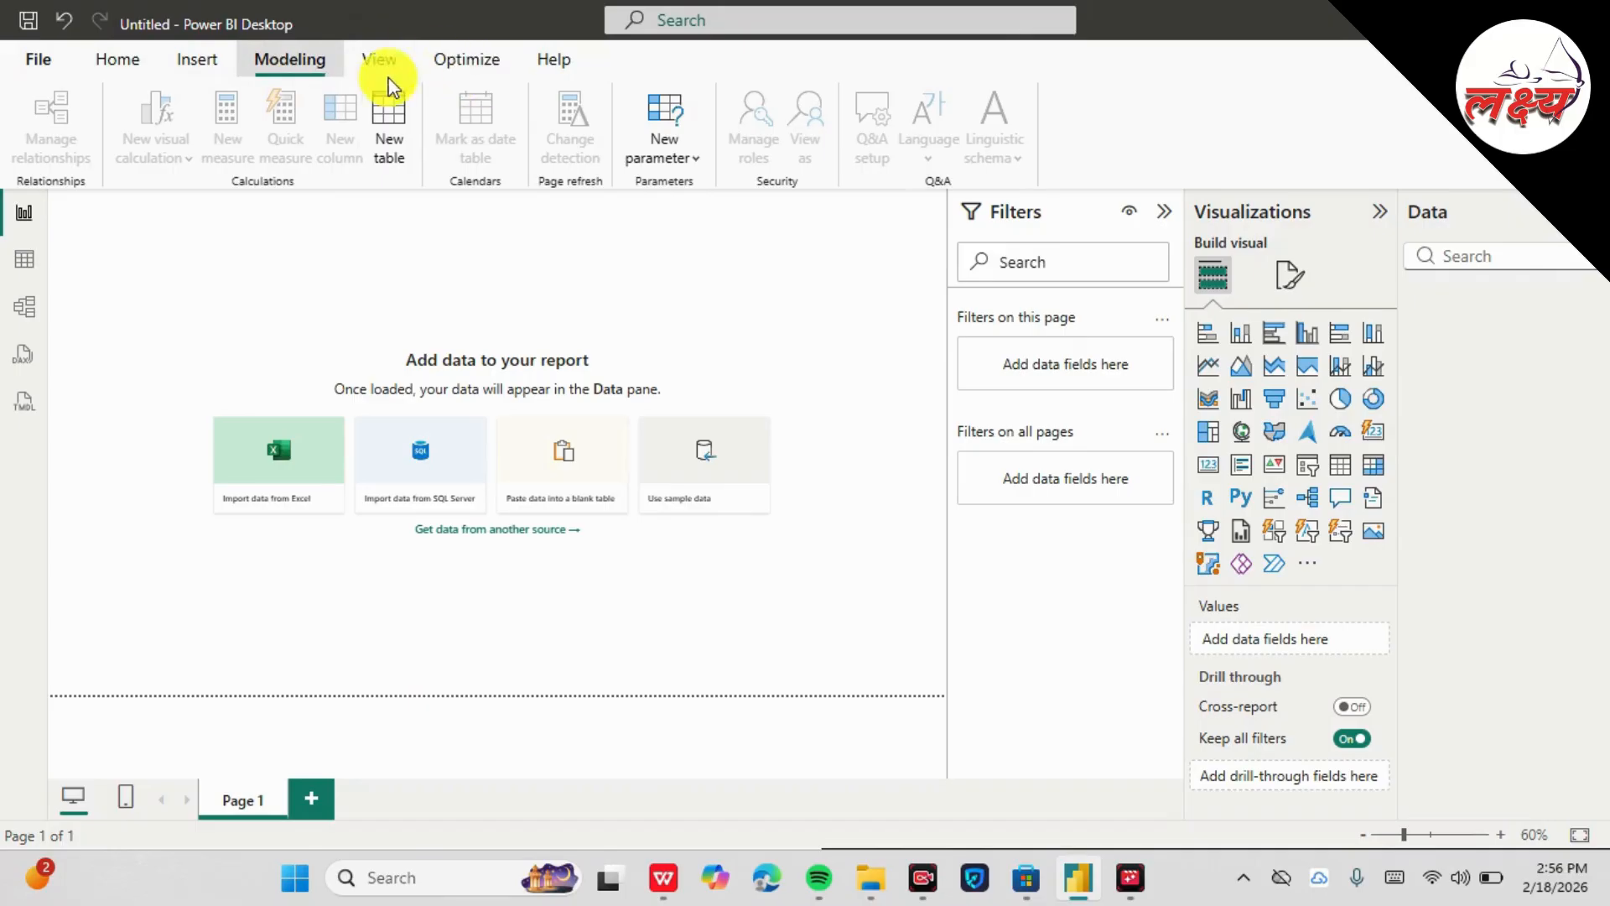
{"action": "left_click", "coordinate": [109, 59]}
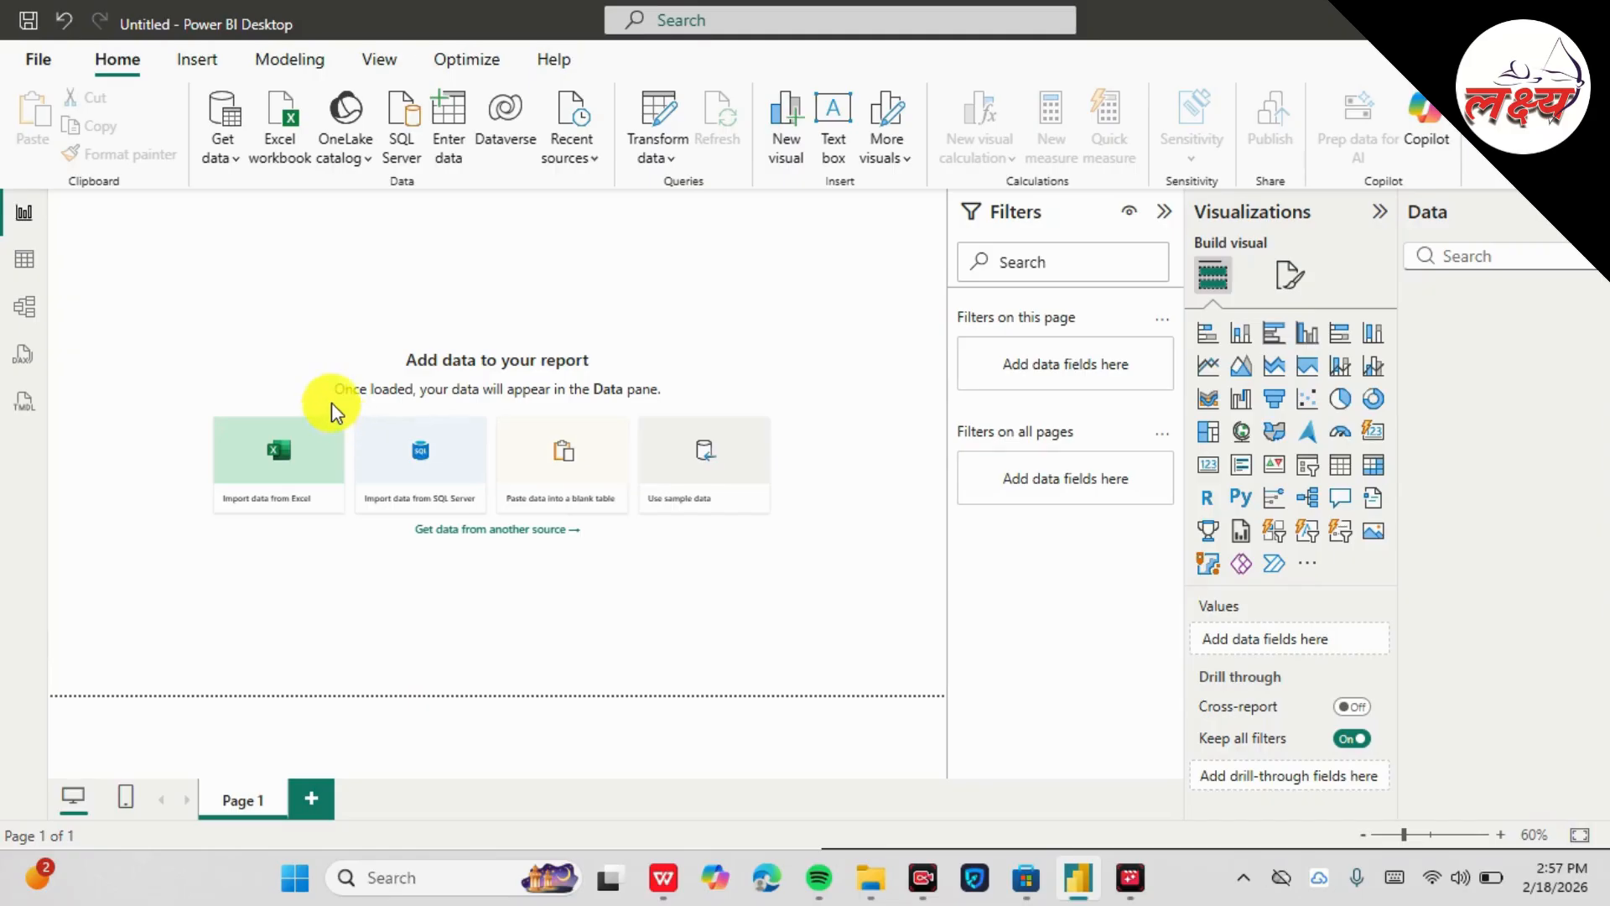
Review the common data sources available for import and check where the Excel workbook option leads, without choosing a file
{"action": "left_click", "coordinate": [238, 159]}
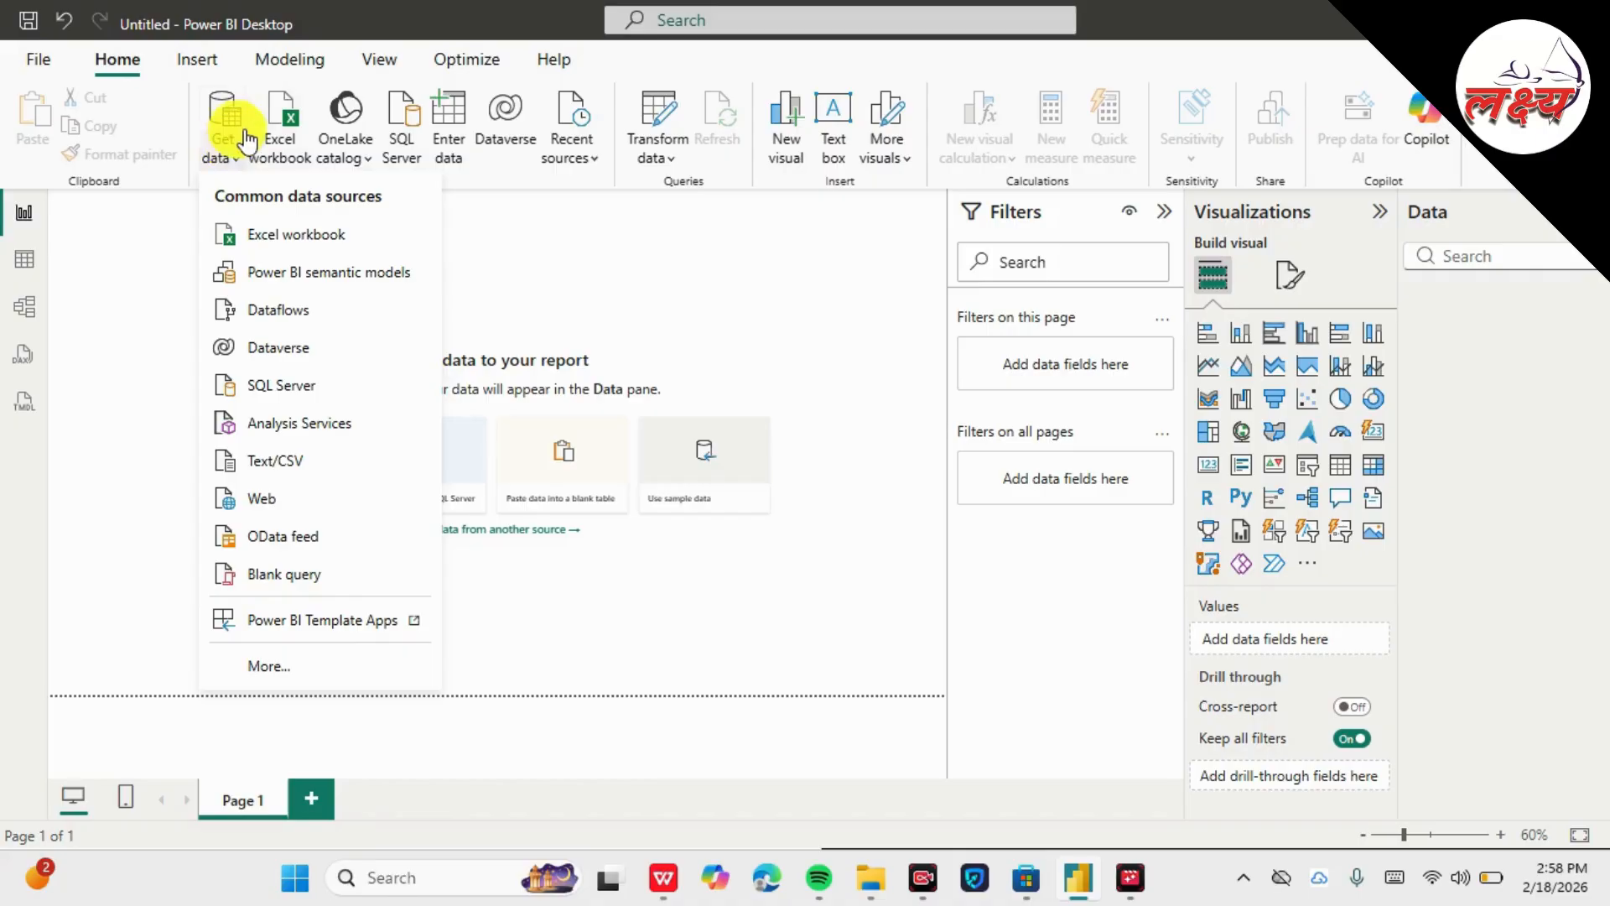
{"action": "left_click", "coordinate": [645, 306]}
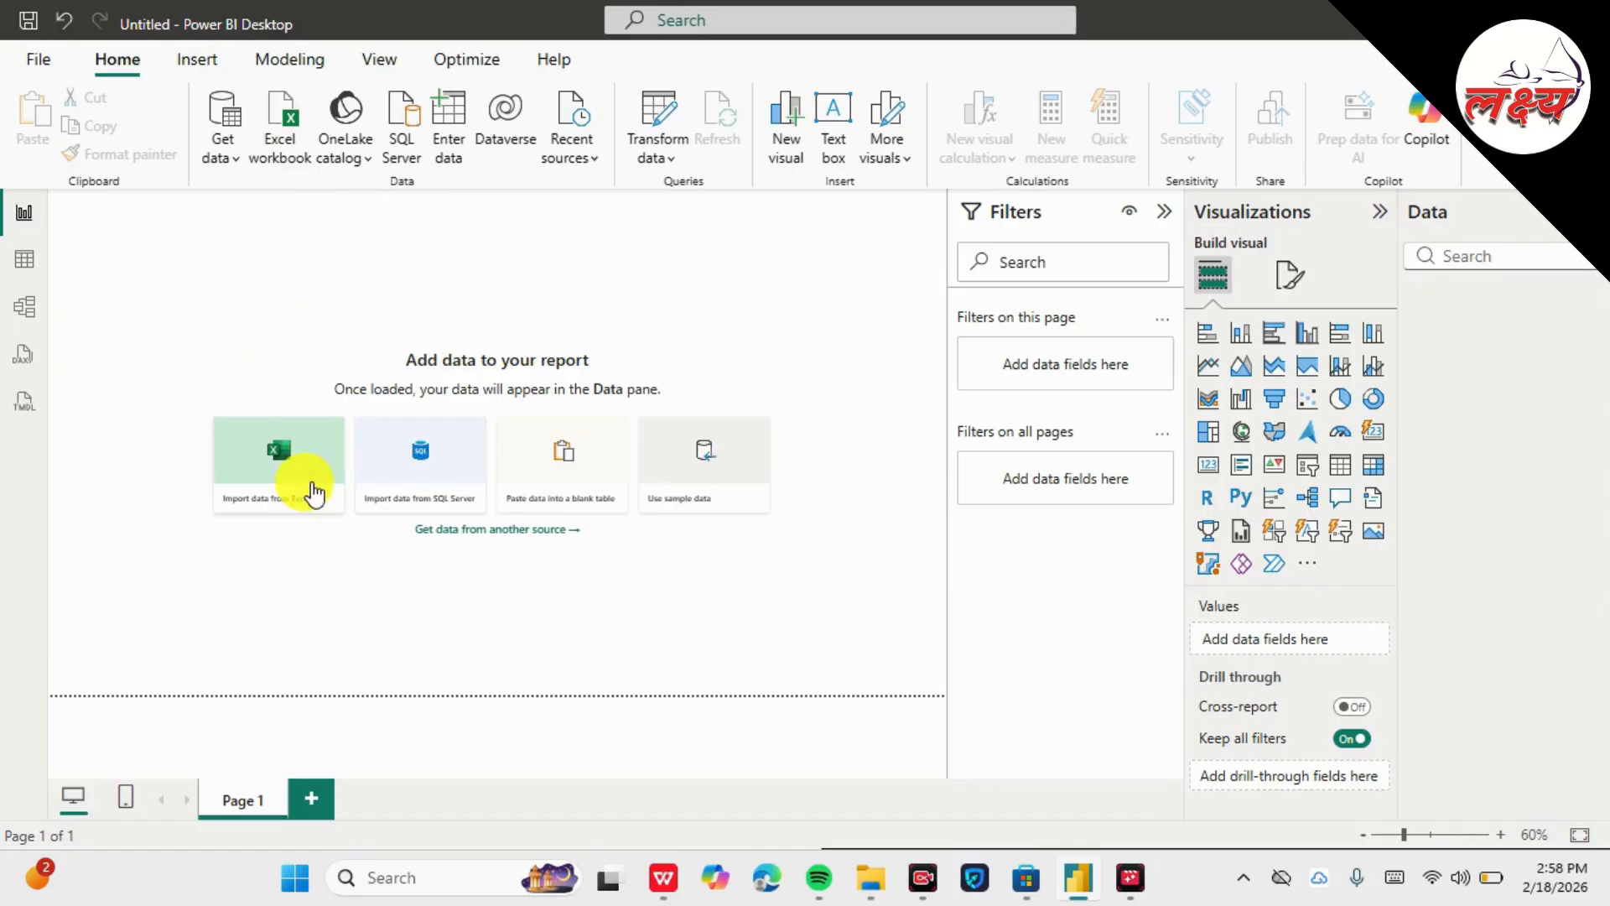
{"action": "left_click", "coordinate": [223, 155]}
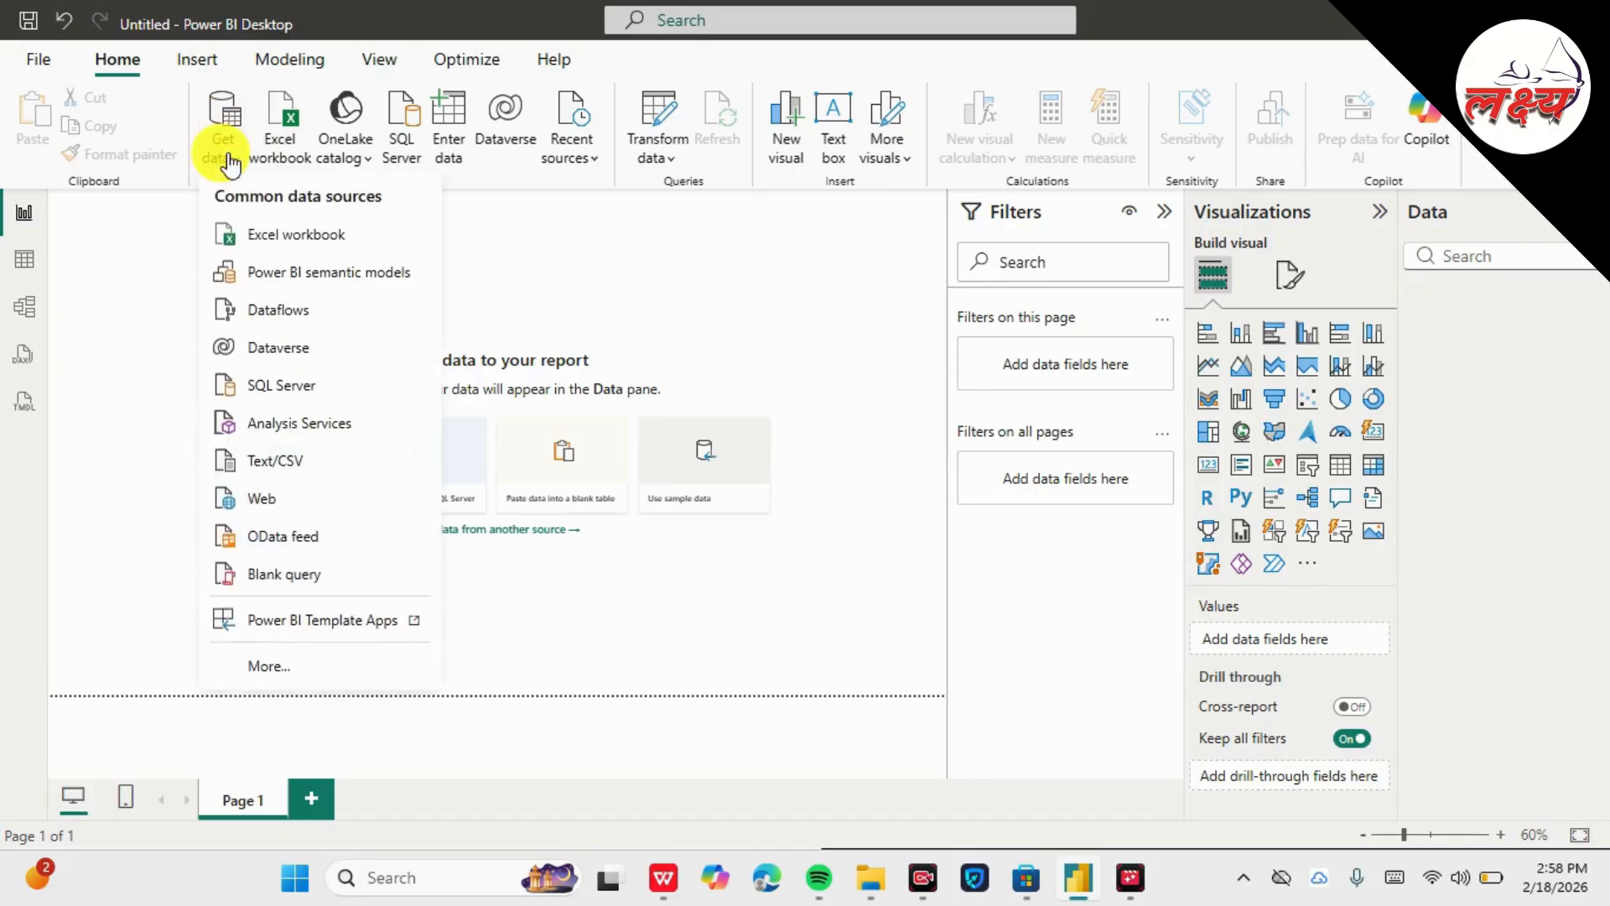
{"action": "left_click", "coordinate": [264, 241]}
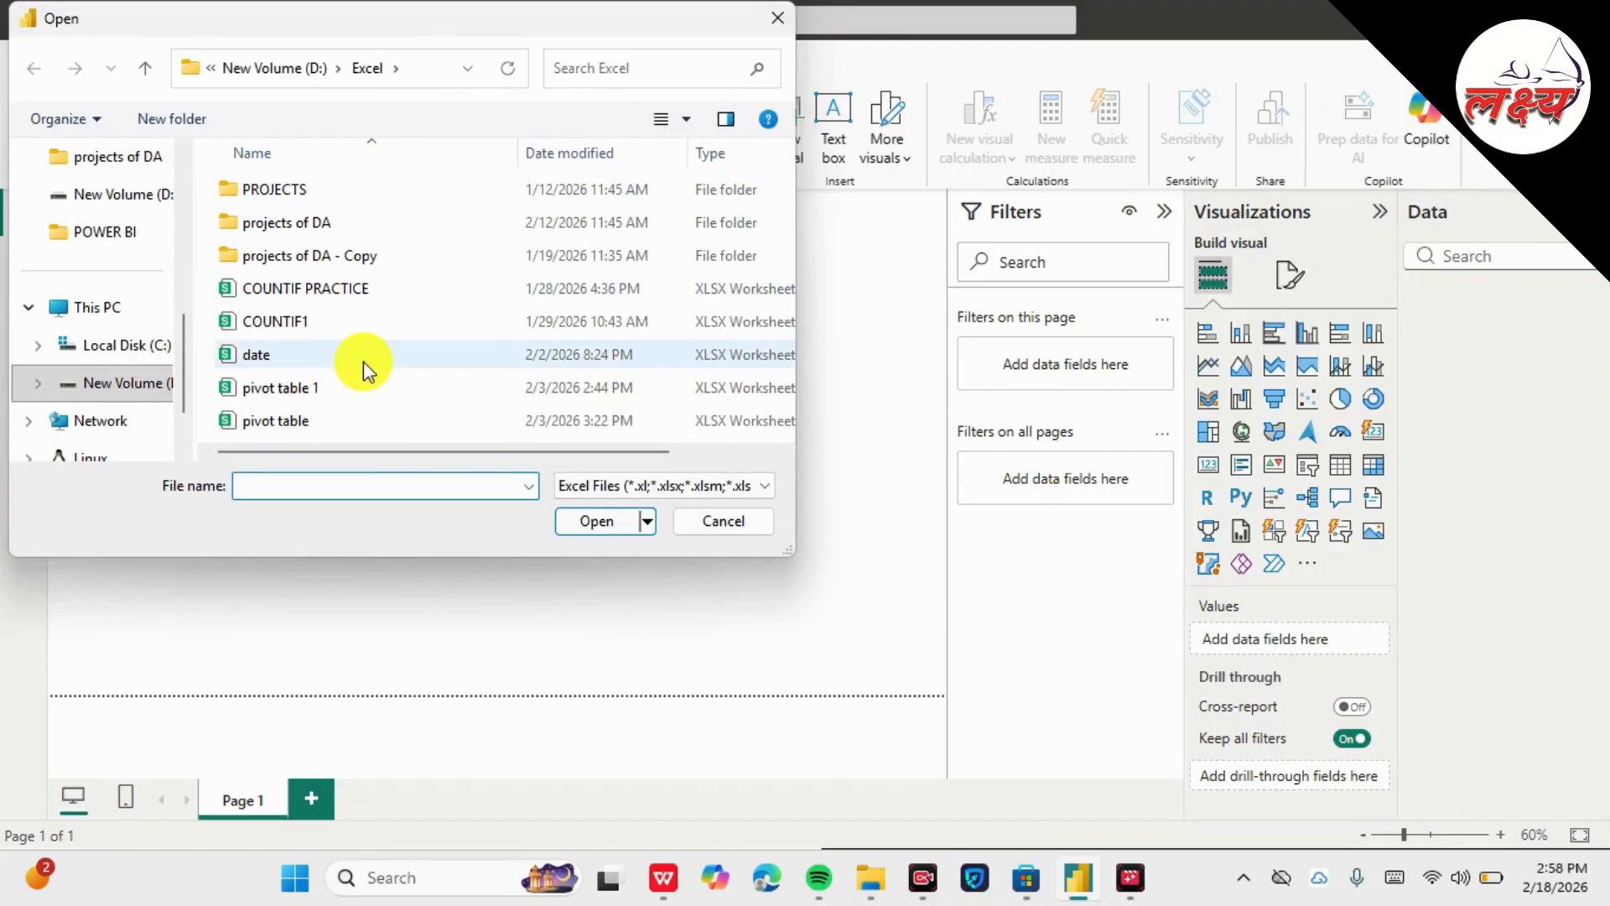
{"action": "left_click", "coordinate": [777, 19]}
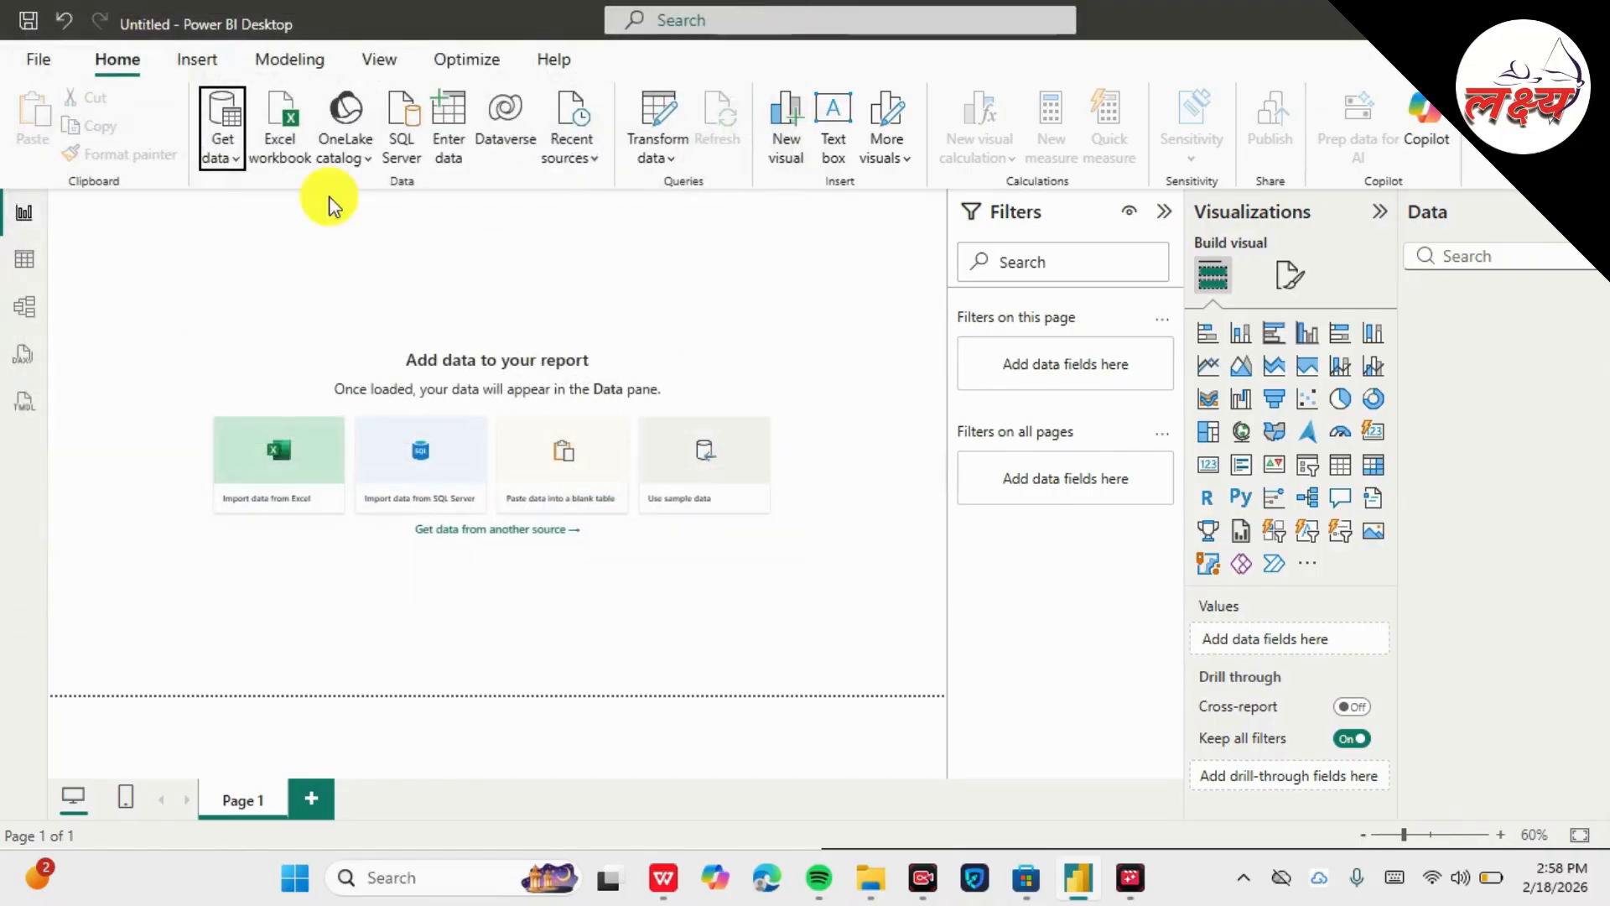
Check the direct Excel workbook command and the import shortcut on the report canvas, cancelling the file selection each time
{"action": "left_click", "coordinate": [282, 138]}
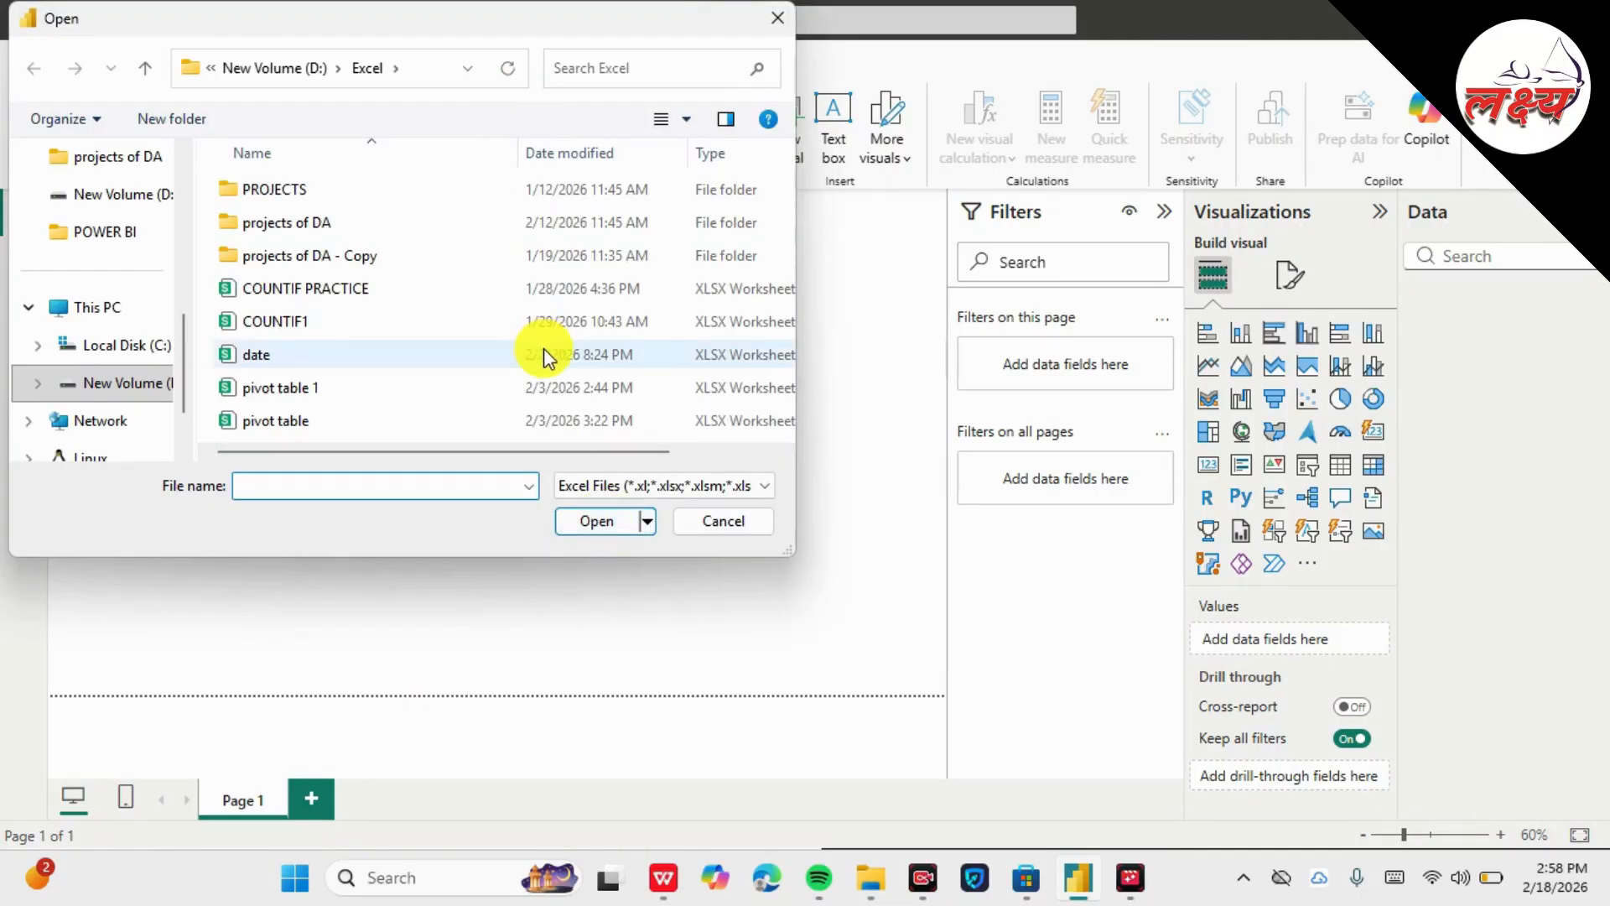
{"action": "left_click", "coordinate": [773, 24]}
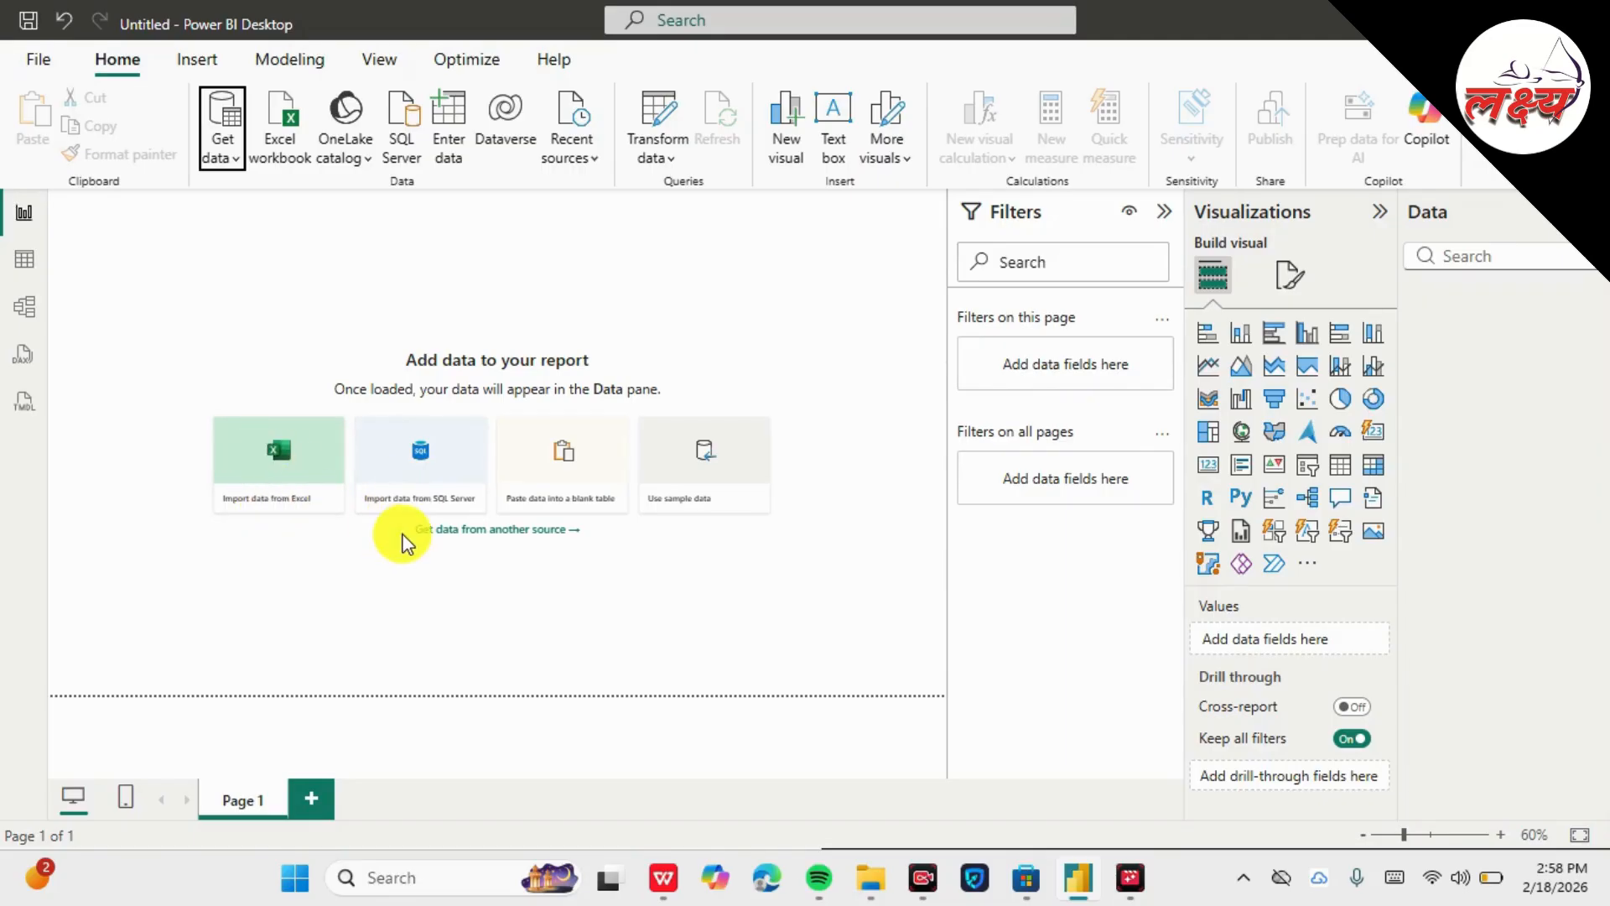
{"action": "left_click", "coordinate": [262, 480]}
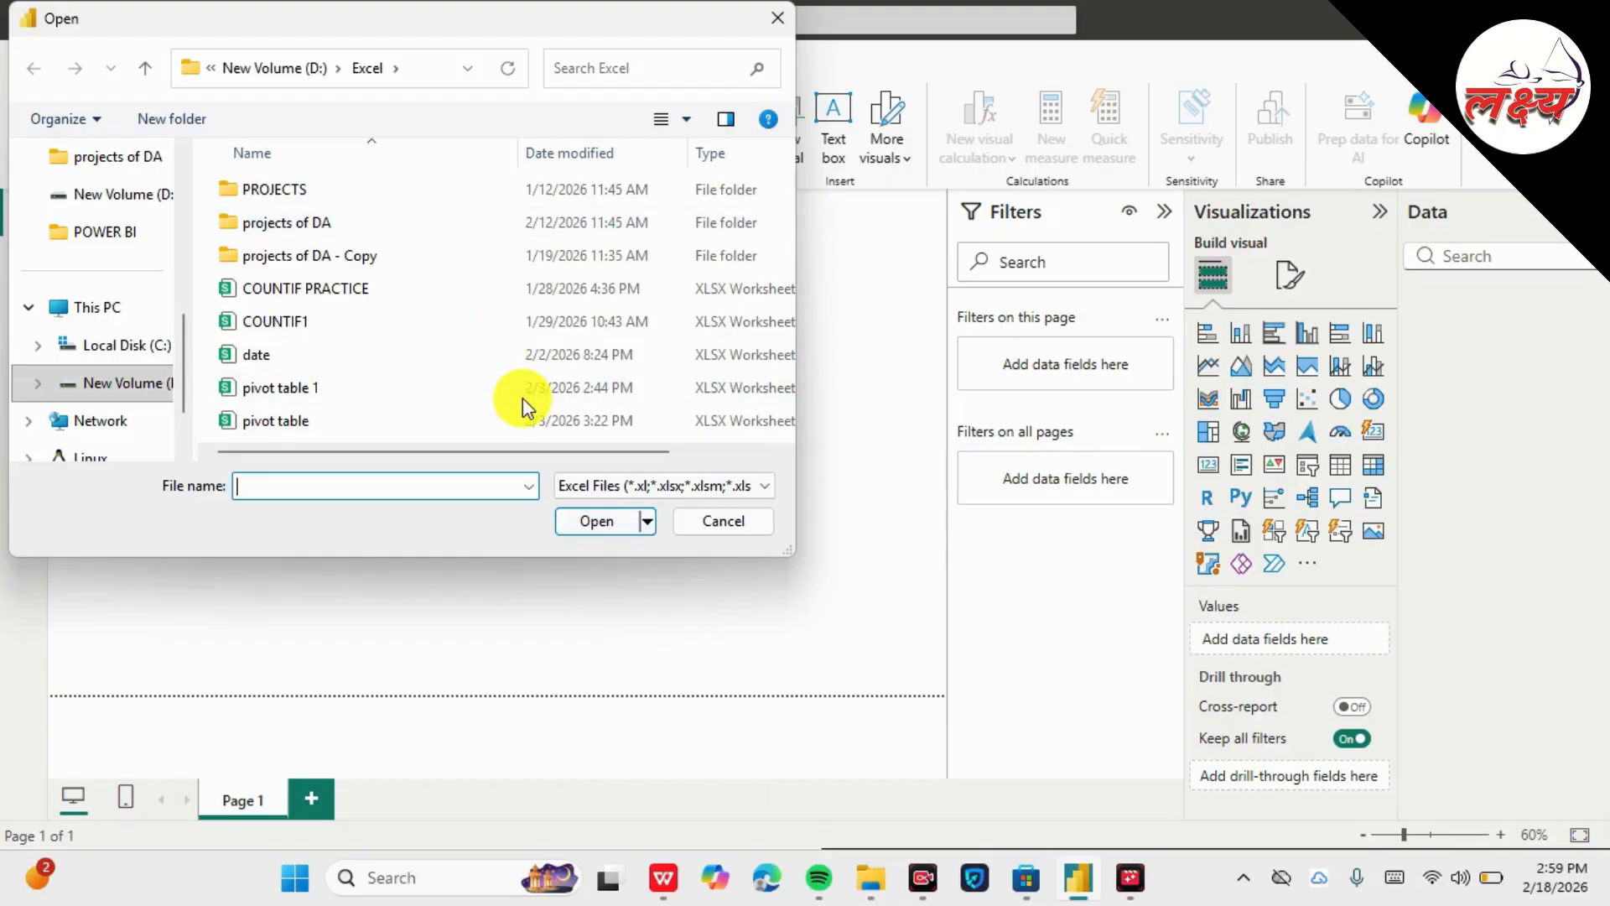
{"action": "left_click", "coordinate": [777, 18]}
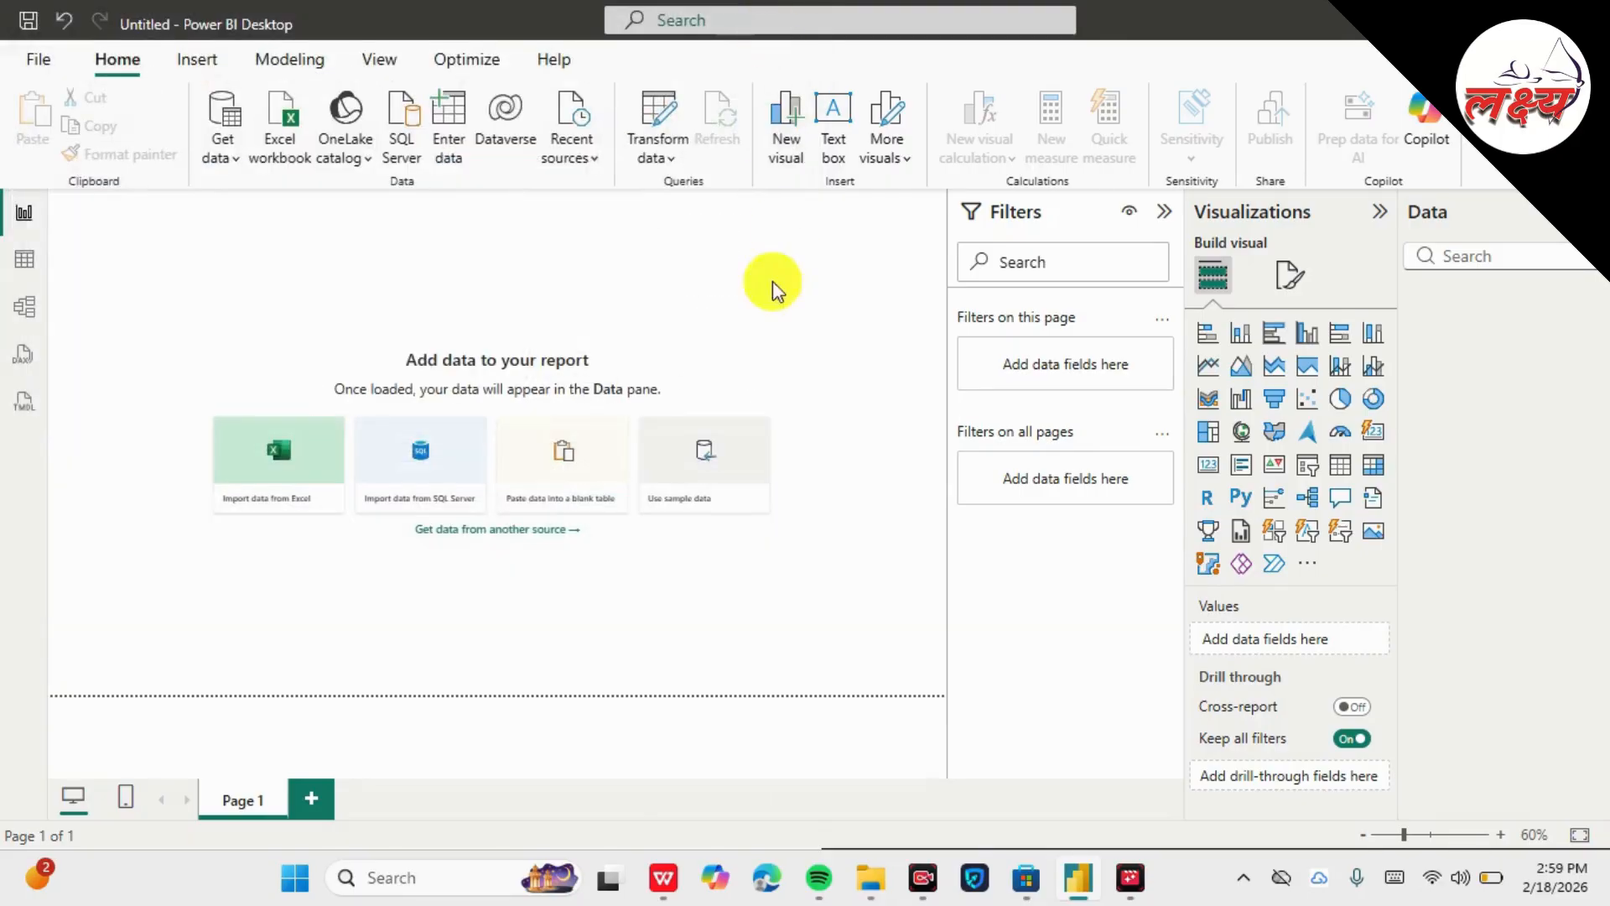
Open the pivot table 1 workbook from the Excel folder on D: as a data source and widen the Navigator window
{"action": "left_click", "coordinate": [288, 149]}
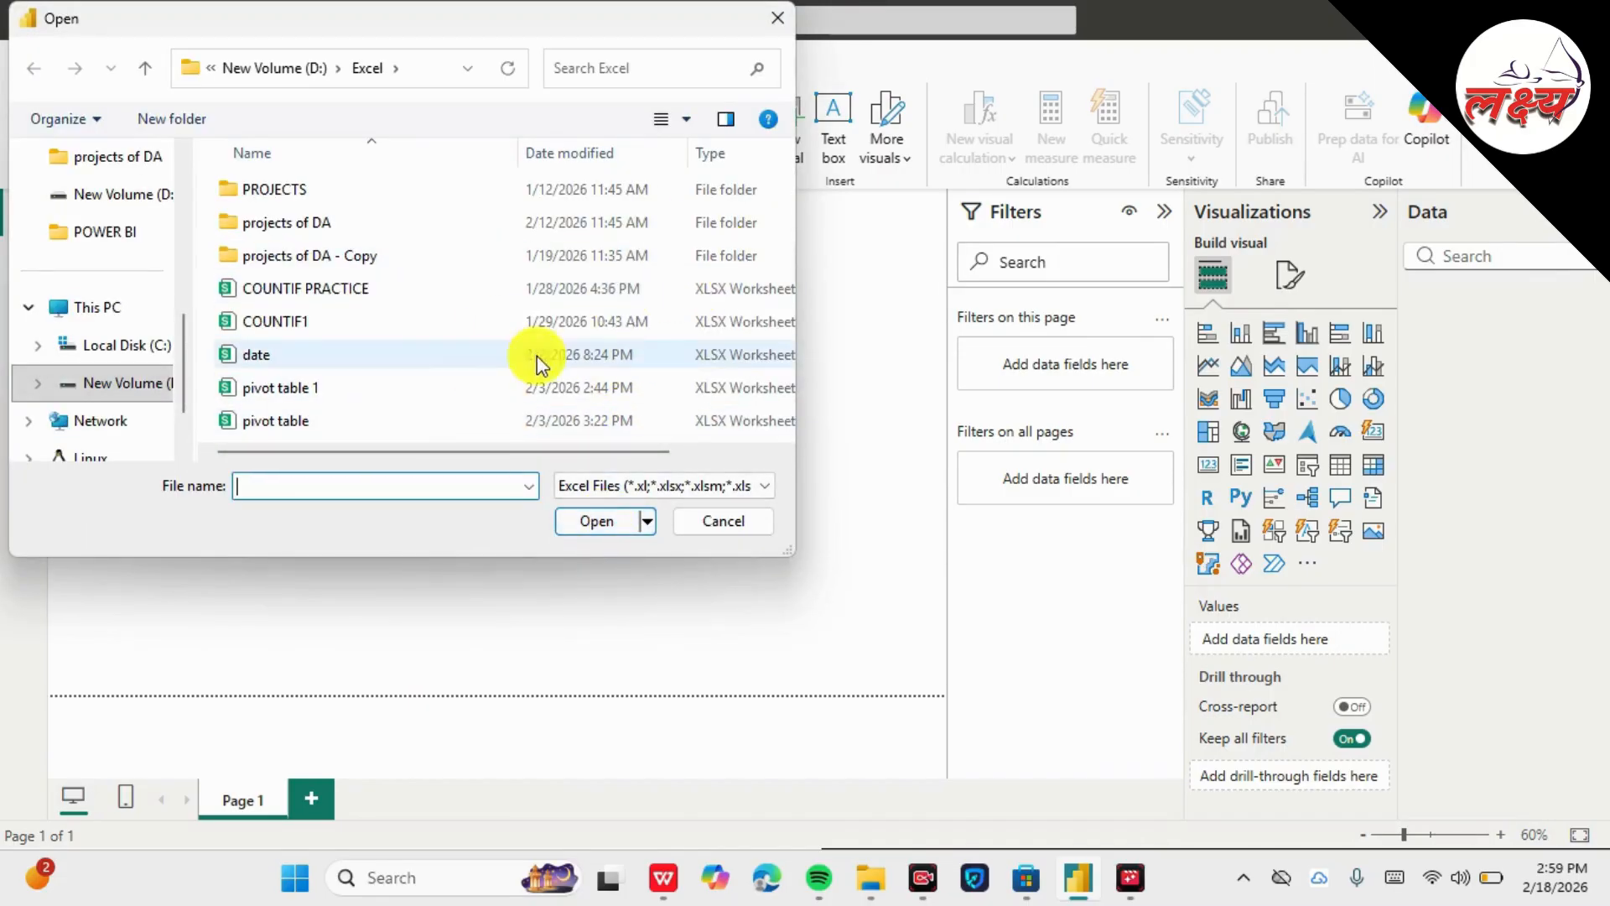
{"action": "left_click", "coordinate": [443, 403]}
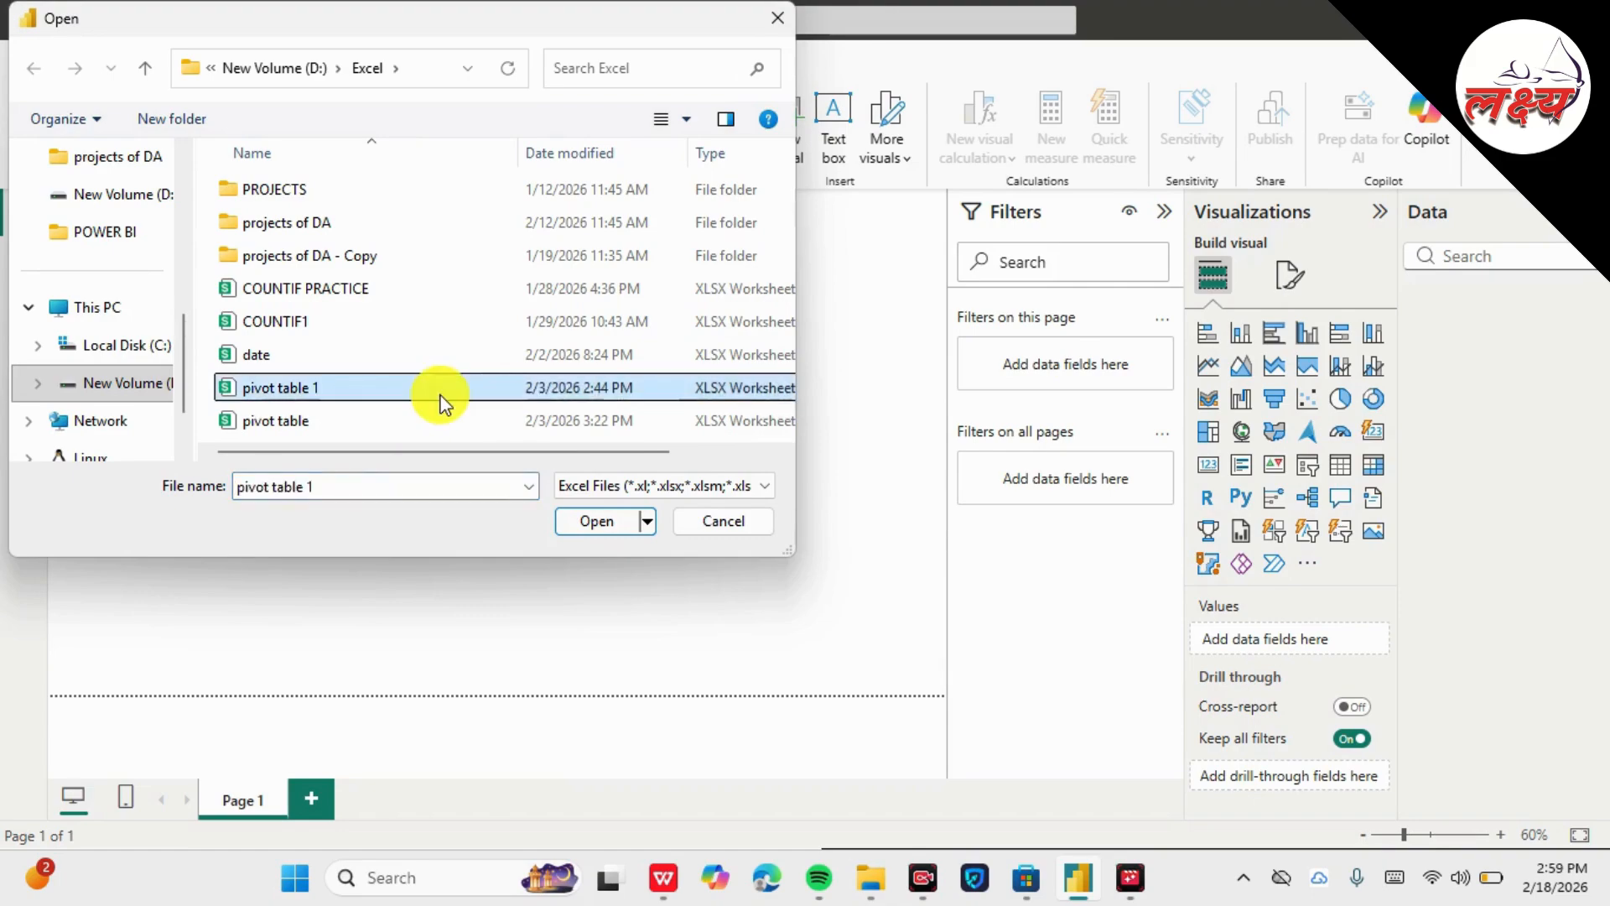
{"action": "left_click", "coordinate": [592, 521]}
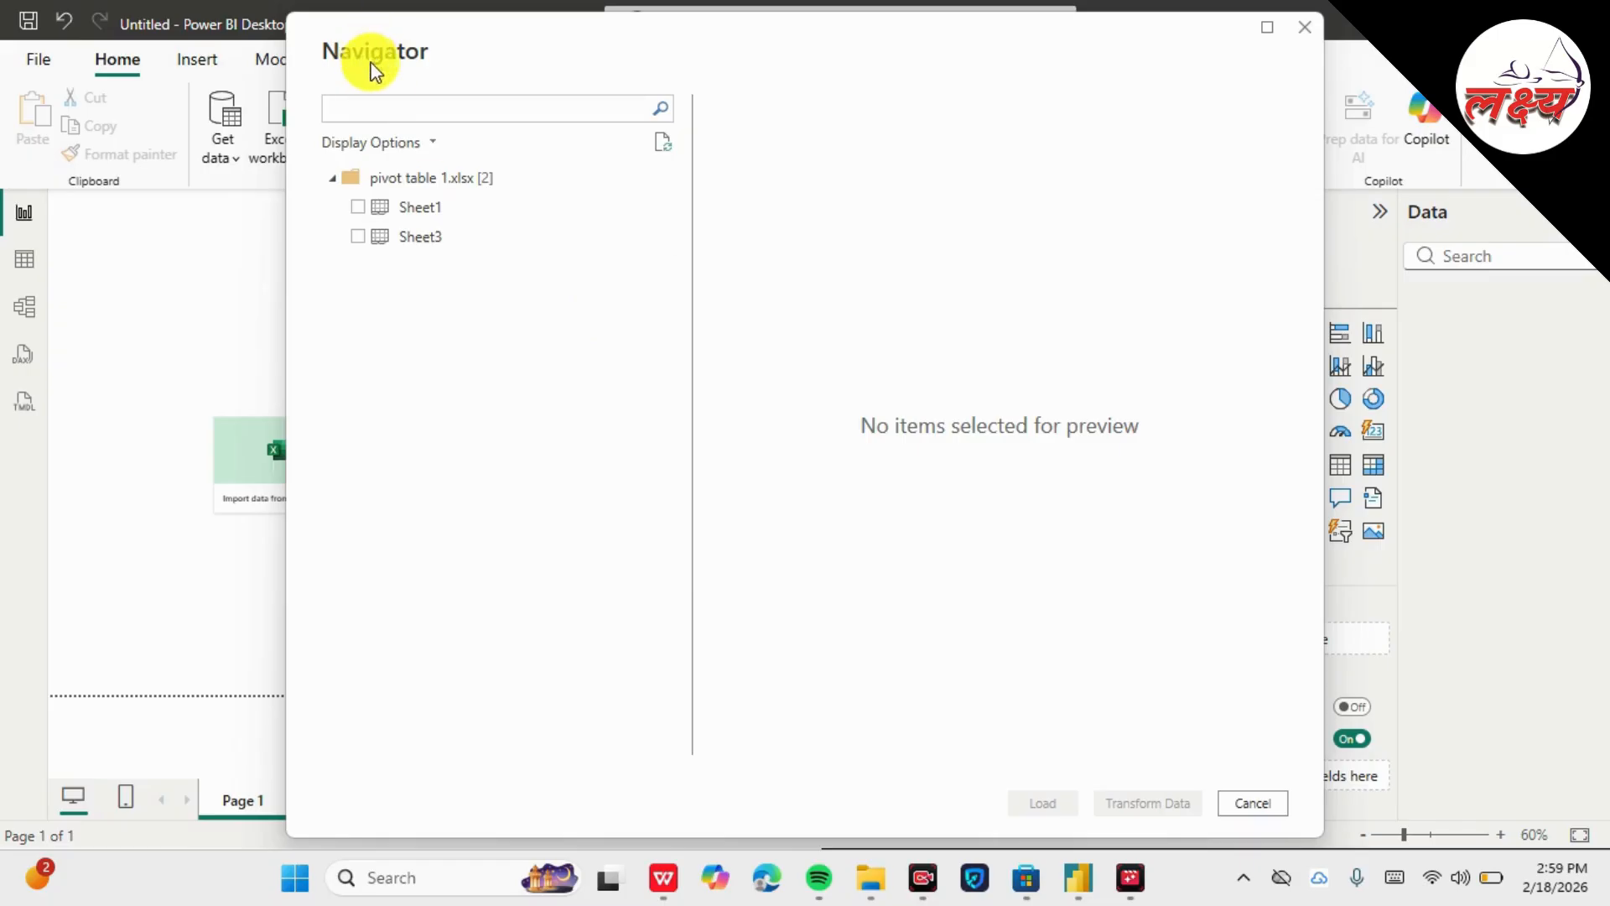
{"action": "left_click_drag", "start_coordinate": [285, 337], "coordinate": [186, 338]}
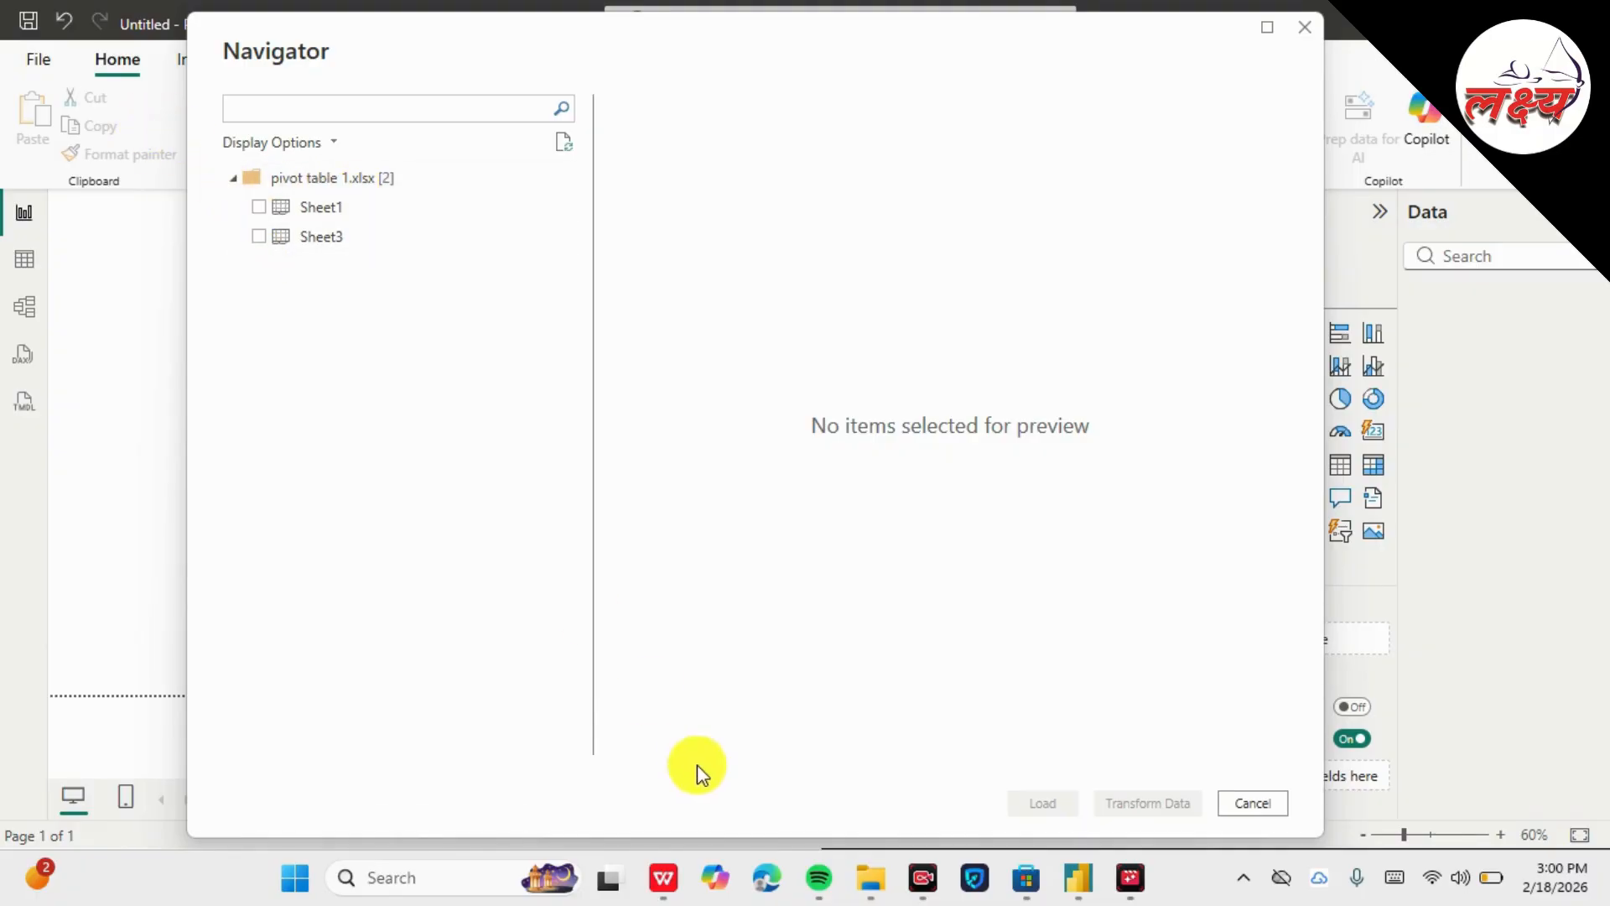
Open pivot table 1.xlsx from the D: drive's Excel folder in File Explorer and view its Sheet1 and Sheet3 data
{"action": "left_click", "coordinate": [864, 883]}
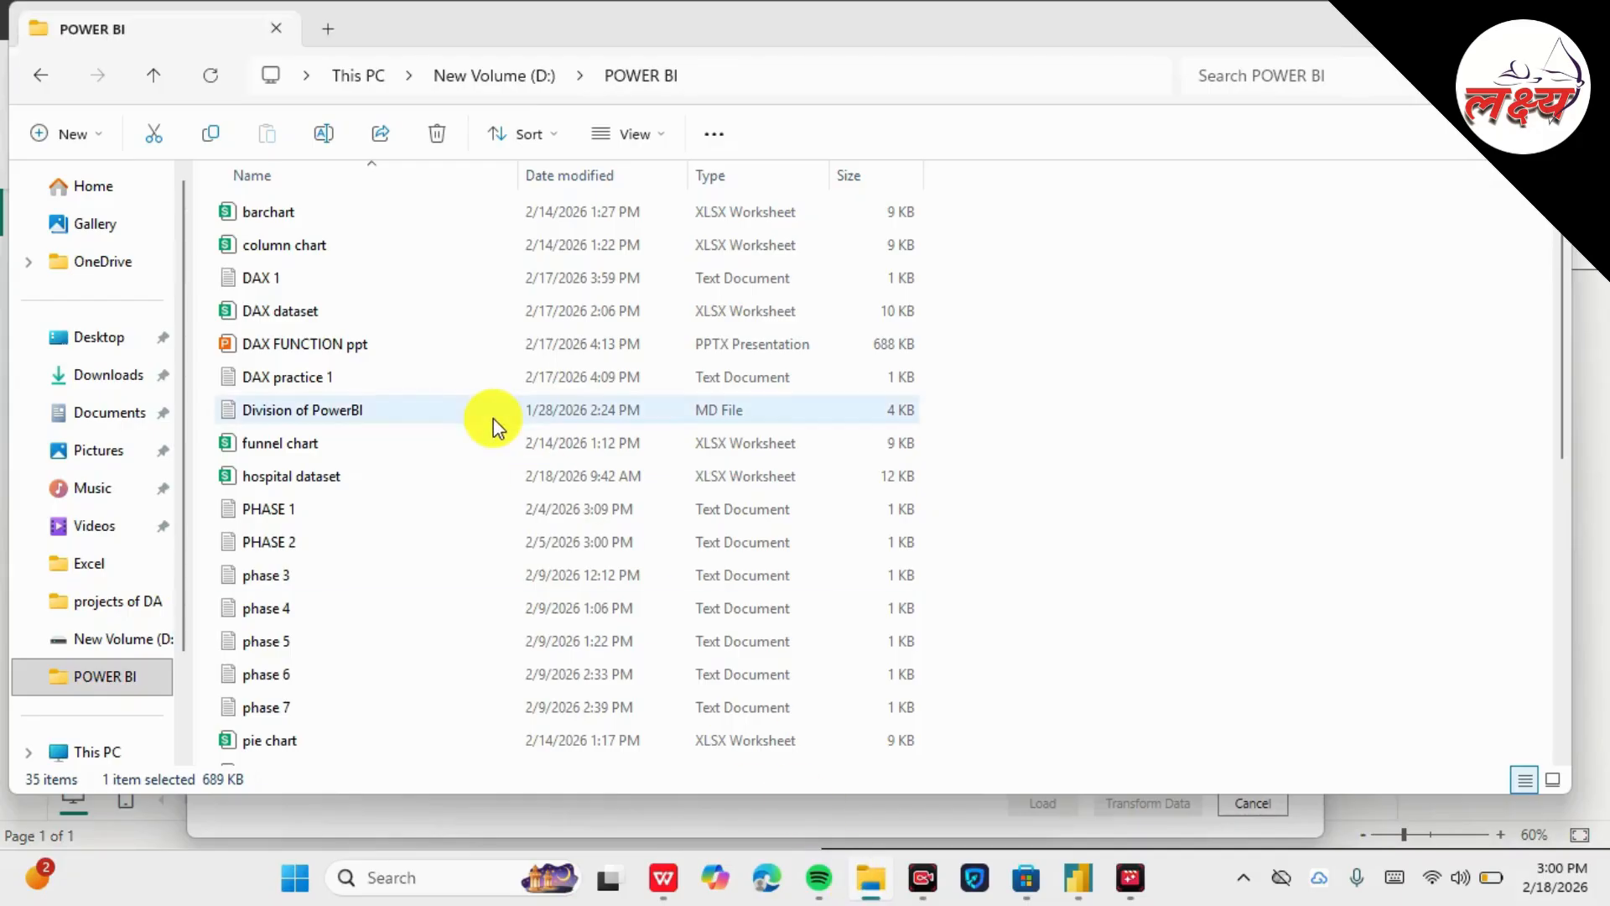
{"action": "left_click", "coordinate": [127, 640]}
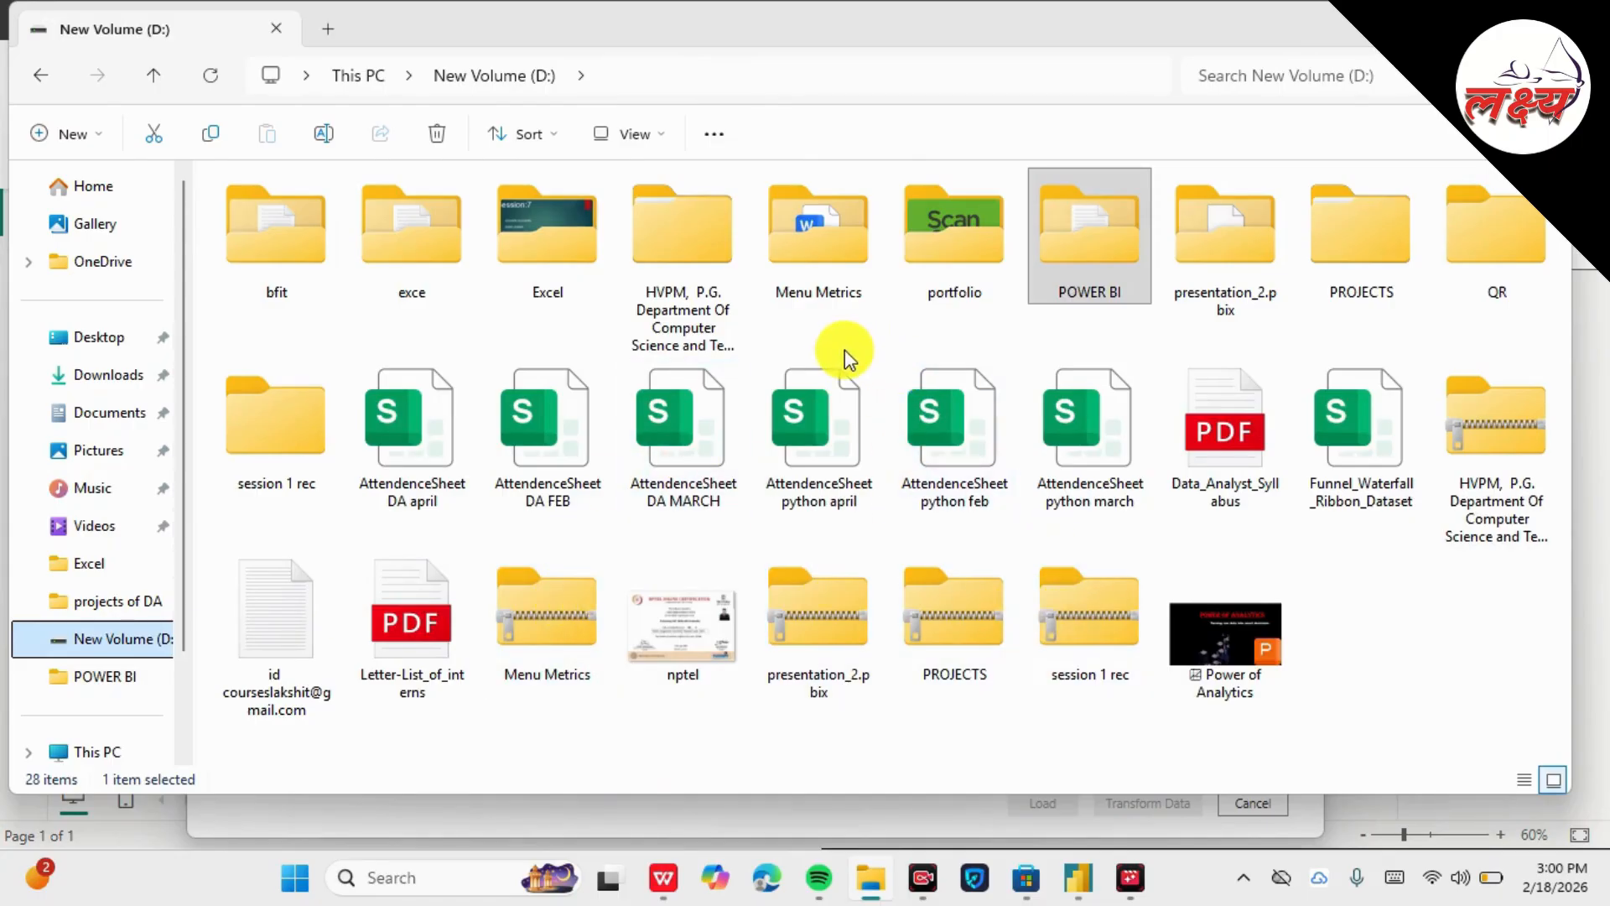
{"action": "double_click", "coordinate": [545, 205]}
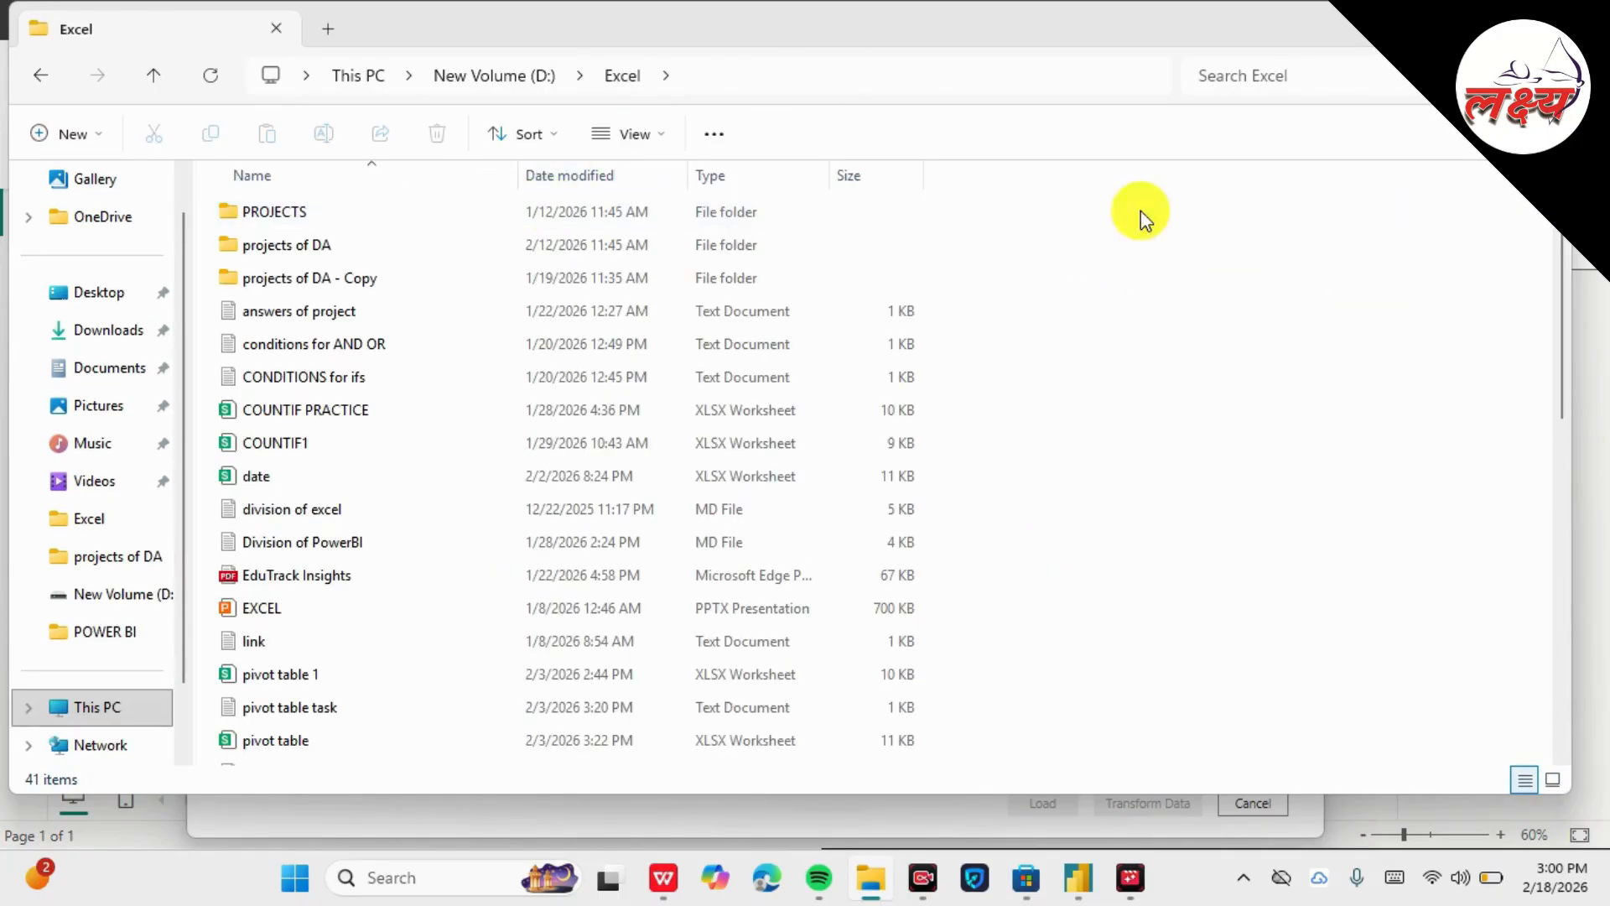
{"action": "left_click", "coordinate": [338, 671]}
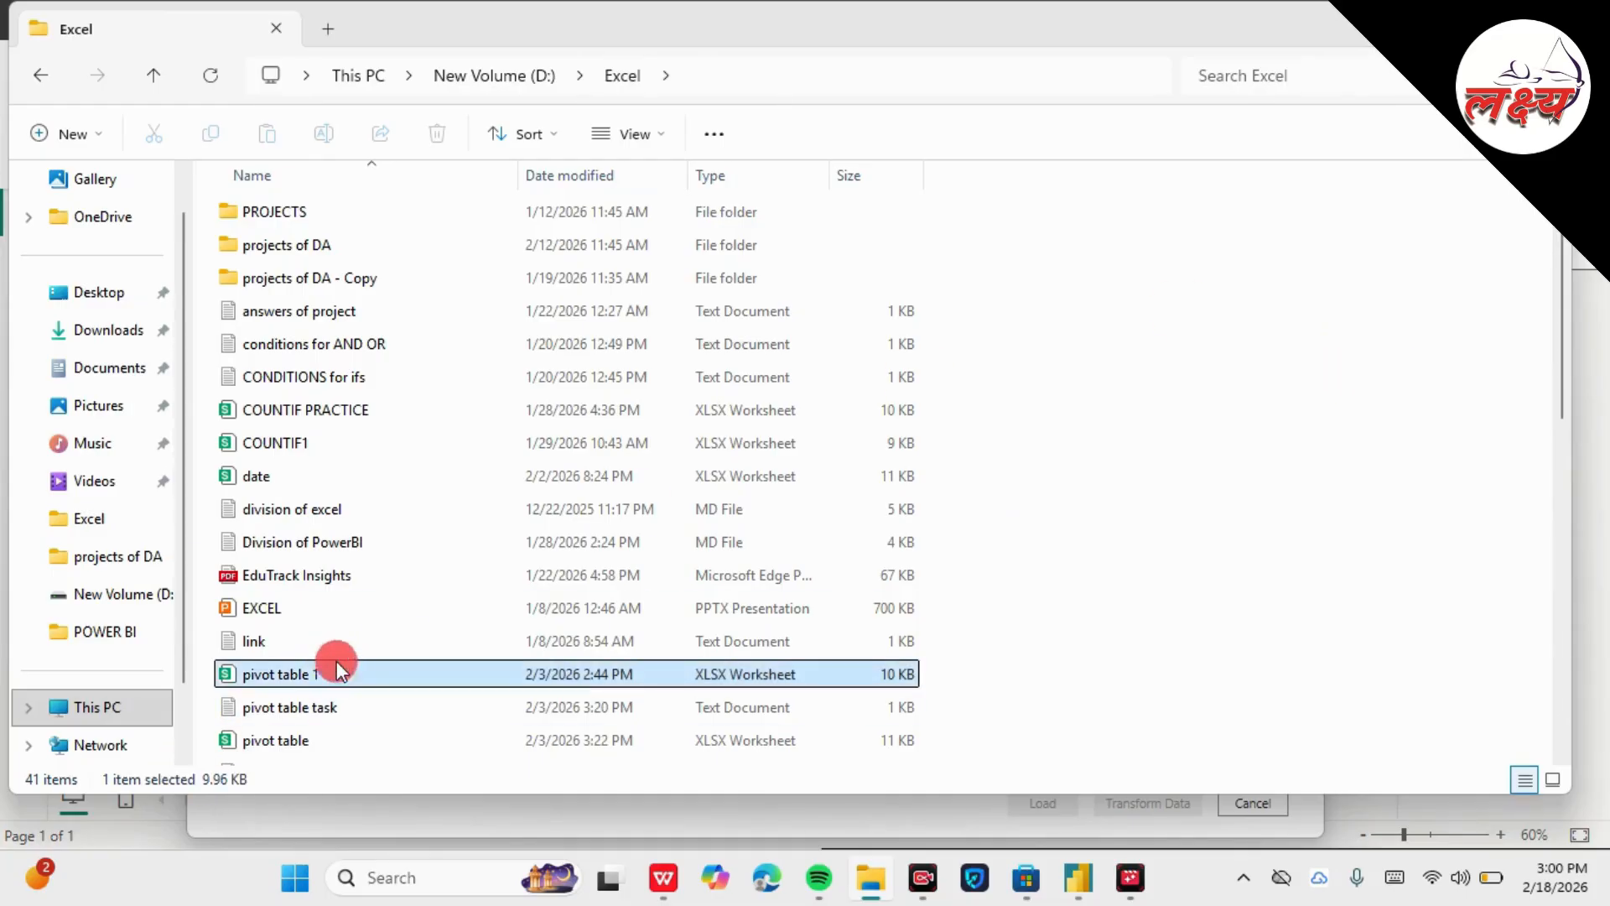
{"action": "double_click", "coordinate": [336, 671]}
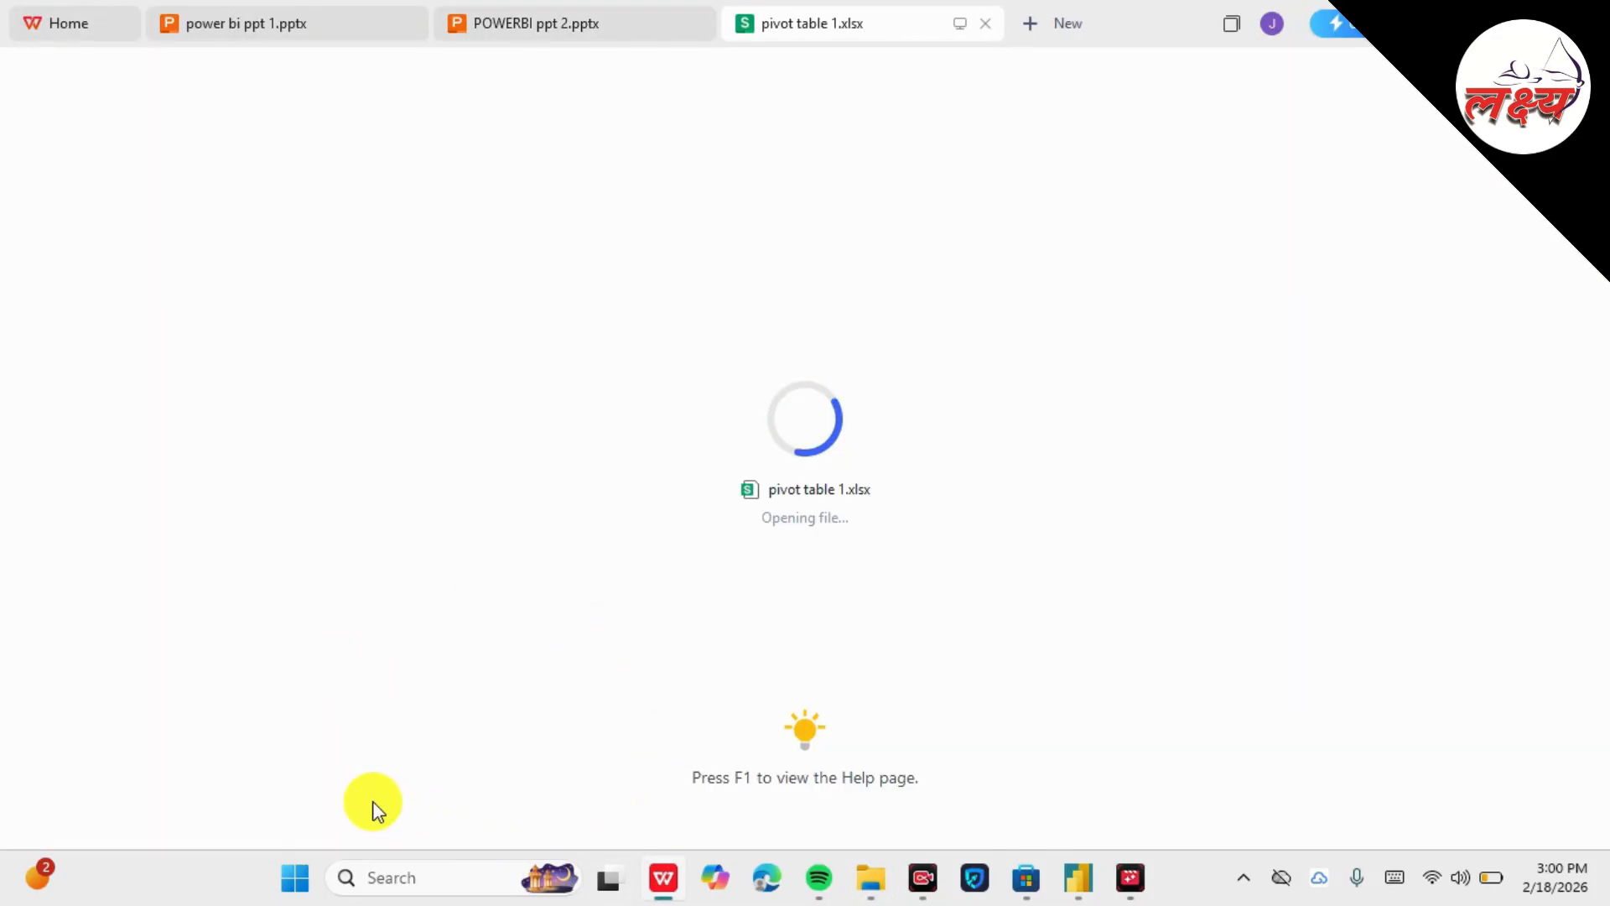
{"action": "left_click", "coordinate": [151, 806]}
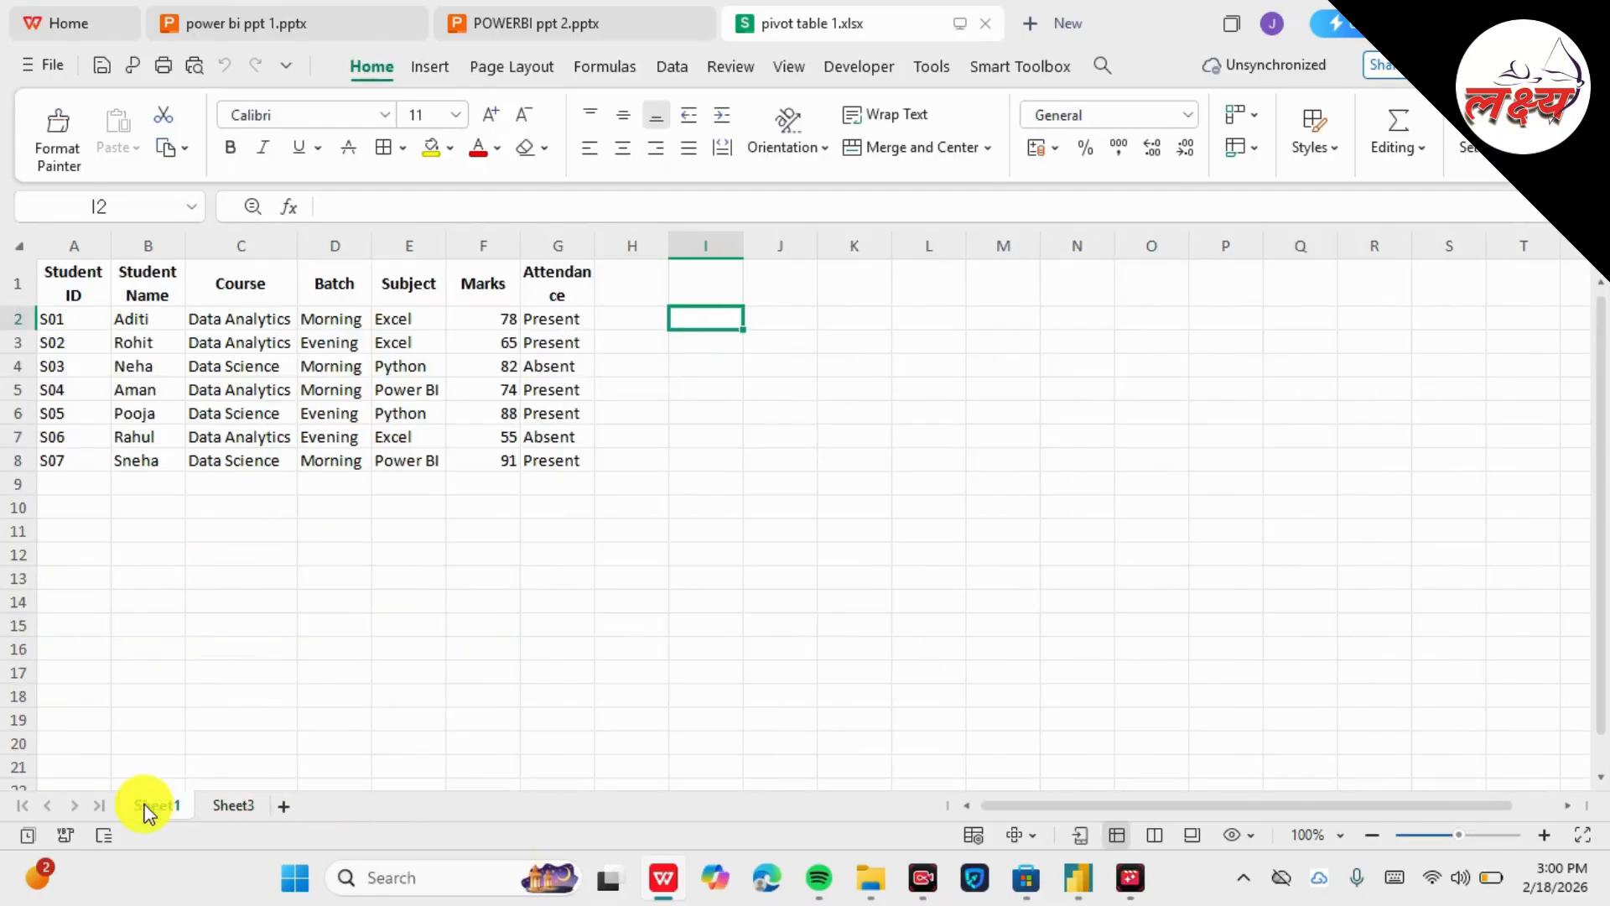
{"action": "left_click", "coordinate": [225, 803]}
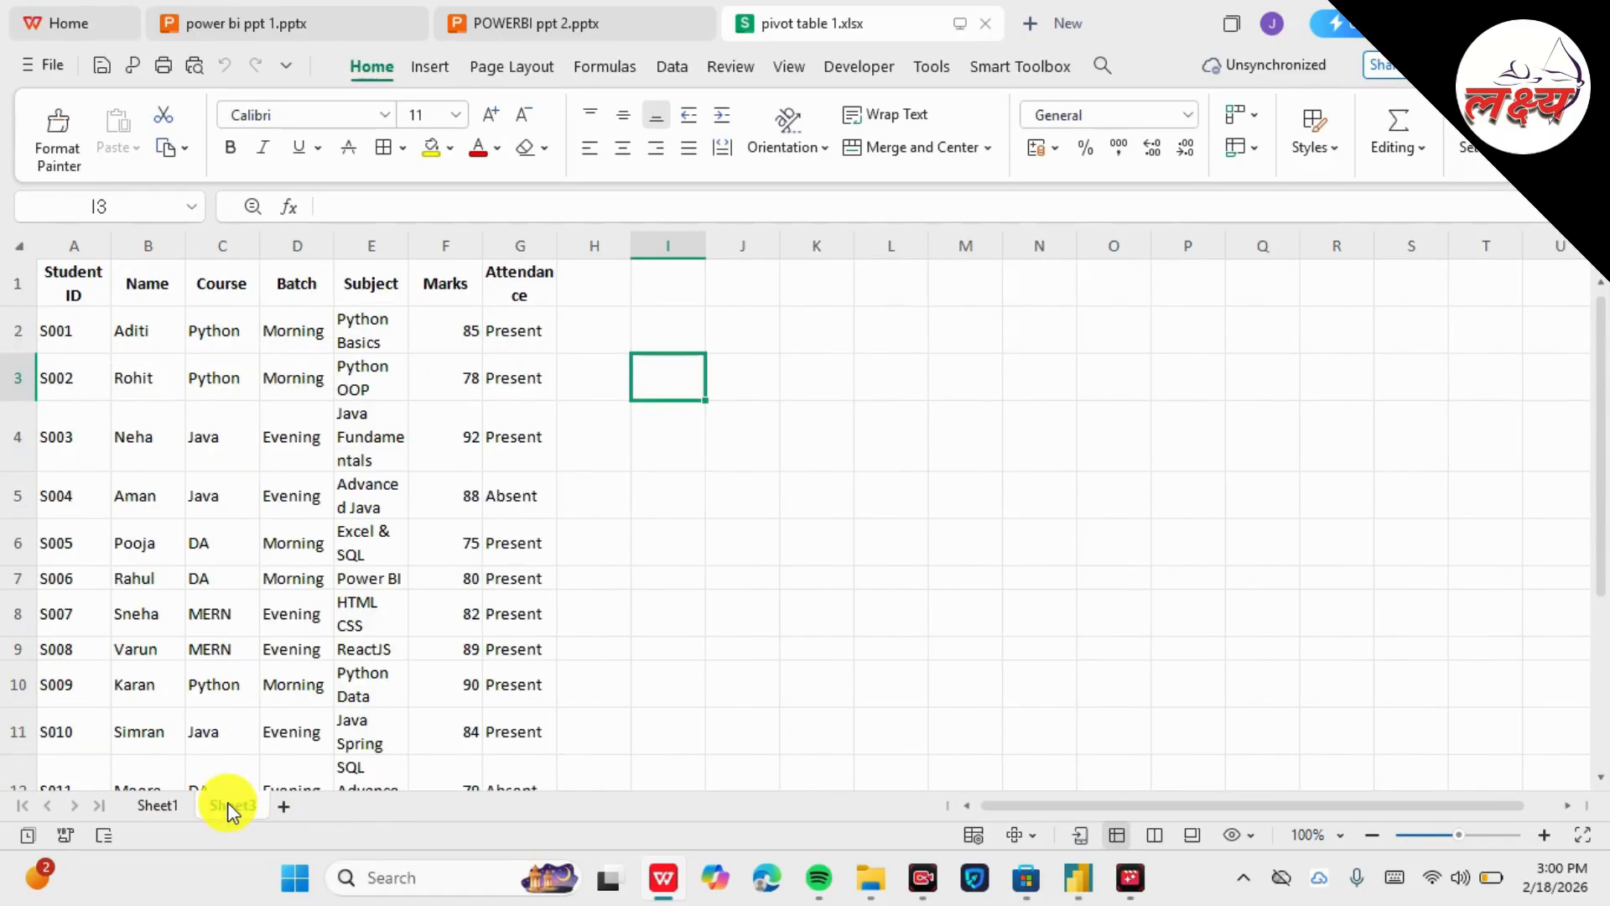
Switch back to Power BI Desktop, select Sheet1 and Sheet3 of the workbook, and load both into the report
{"action": "left_click", "coordinate": [1079, 877]}
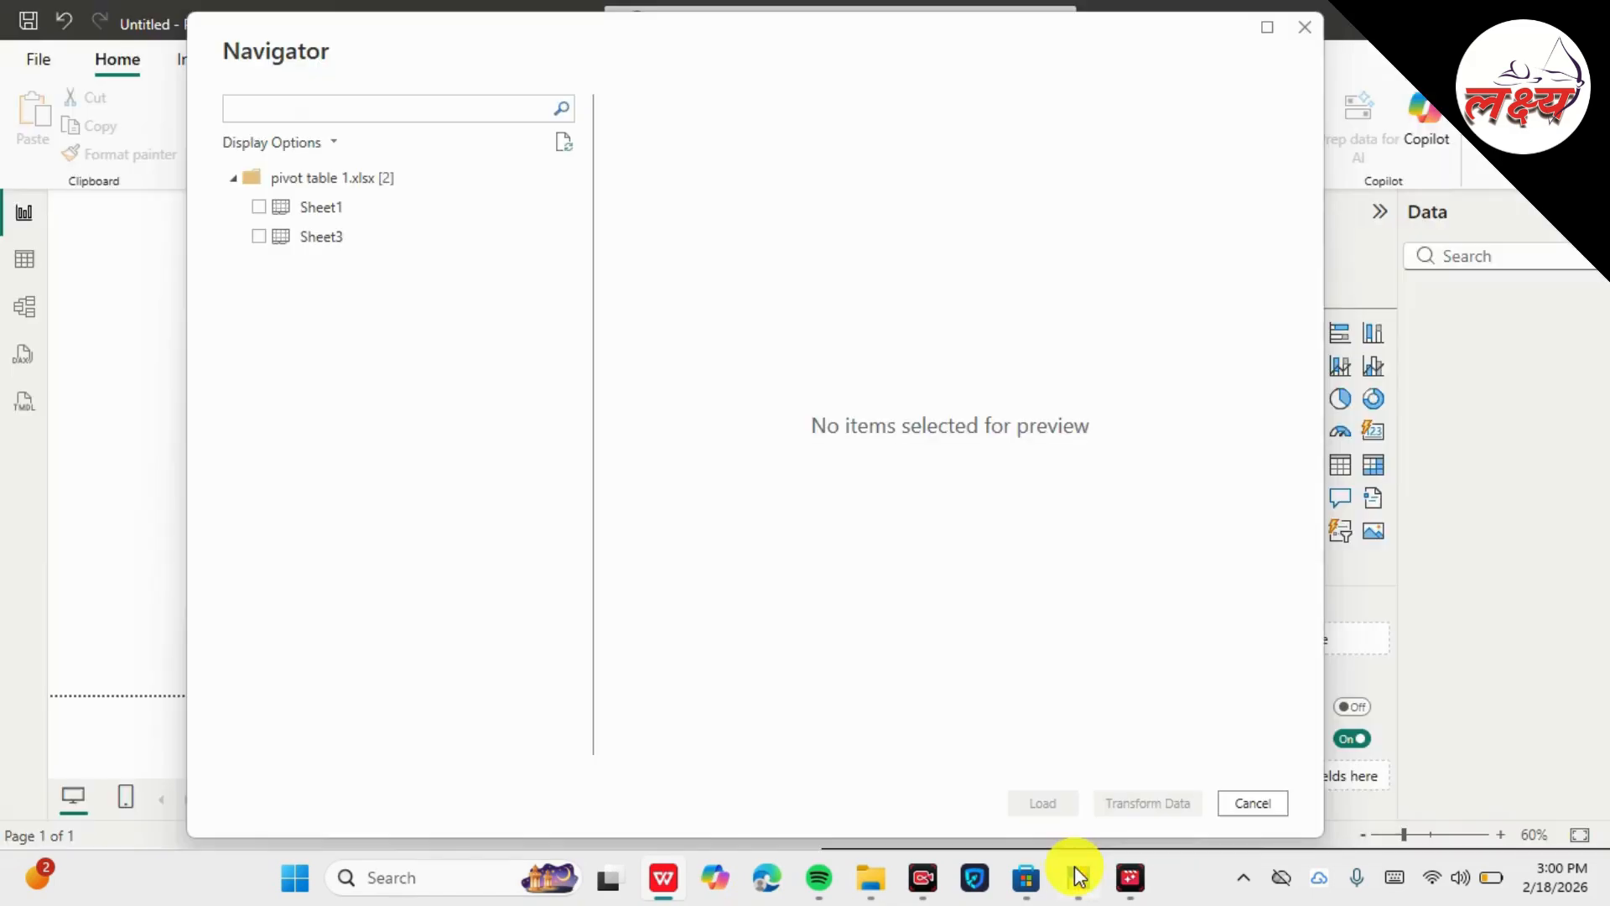
{"action": "left_click", "coordinate": [260, 210]}
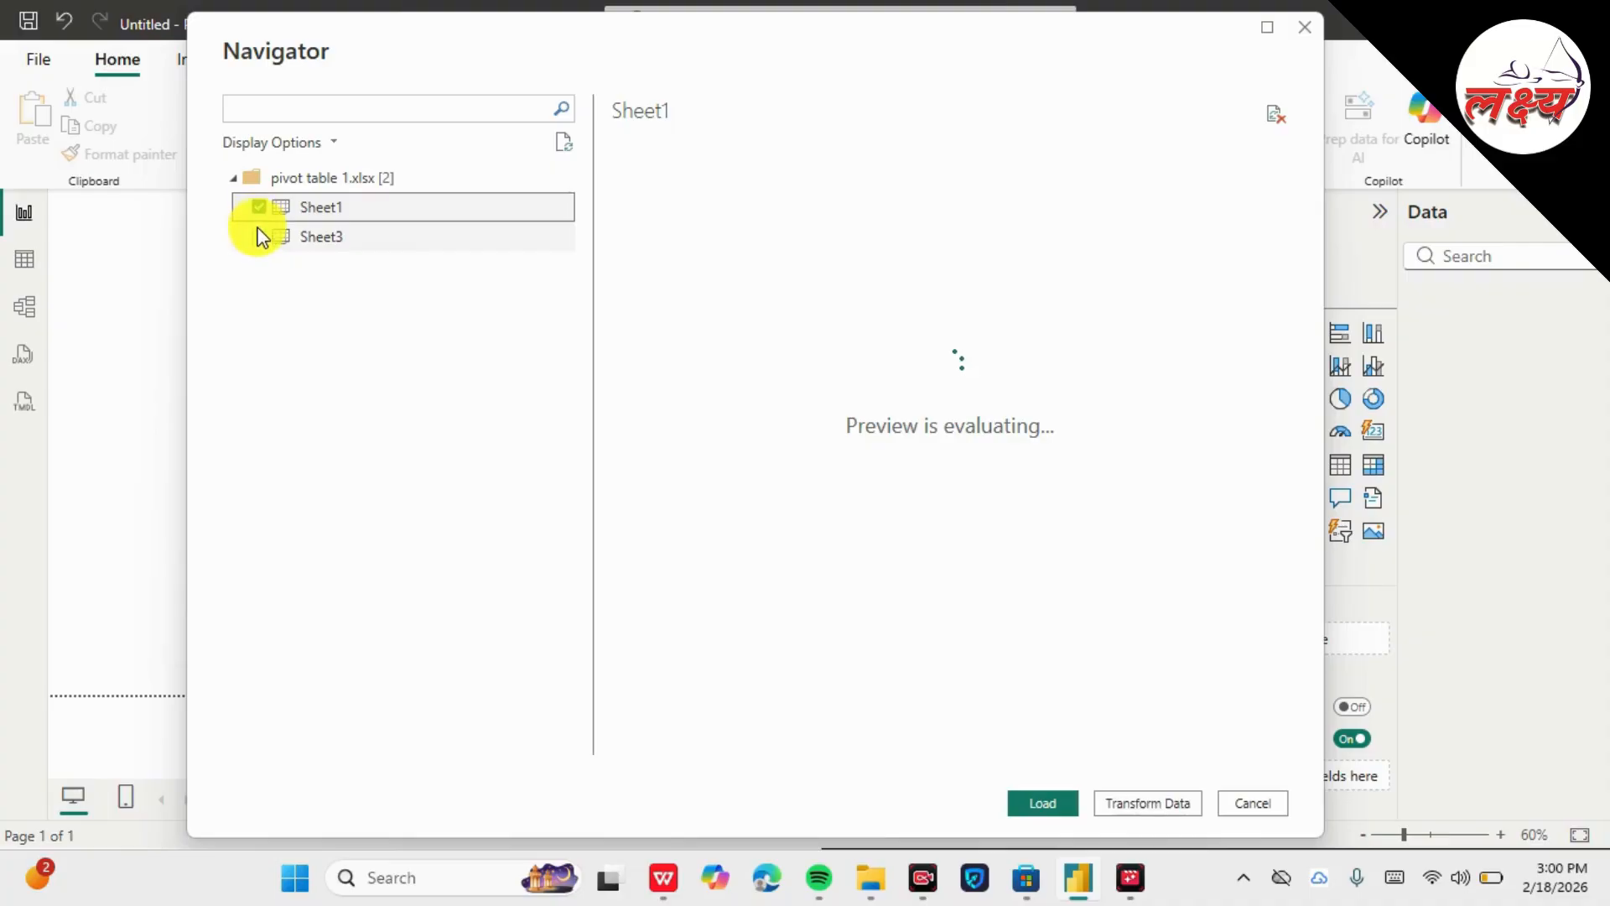
{"action": "left_click", "coordinate": [262, 238]}
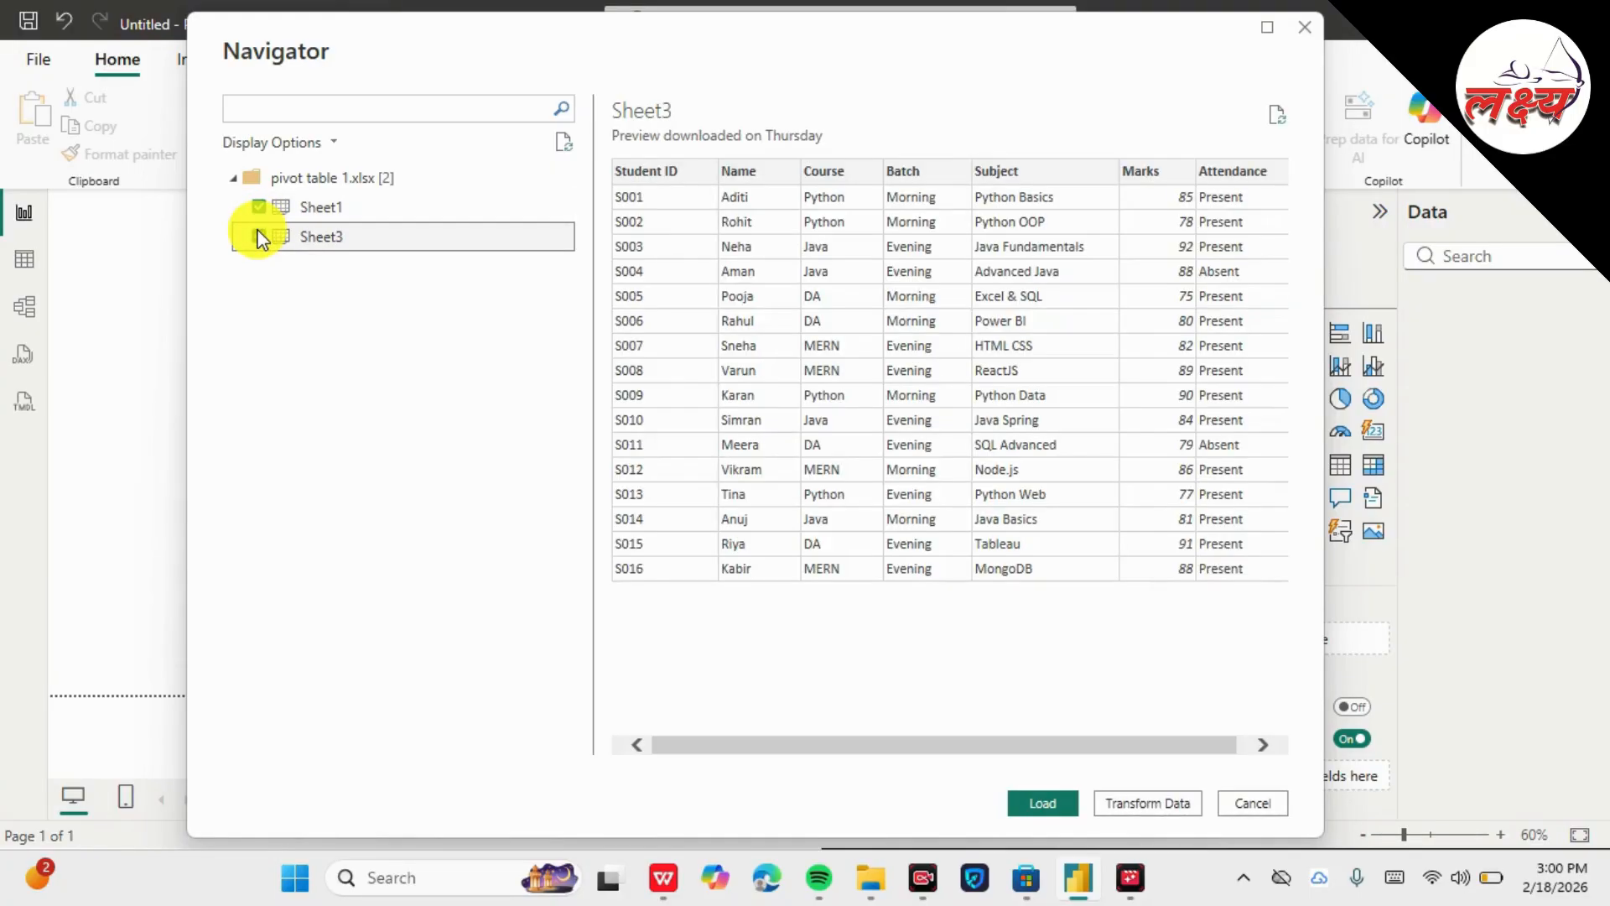
{"action": "left_click", "coordinate": [260, 237]}
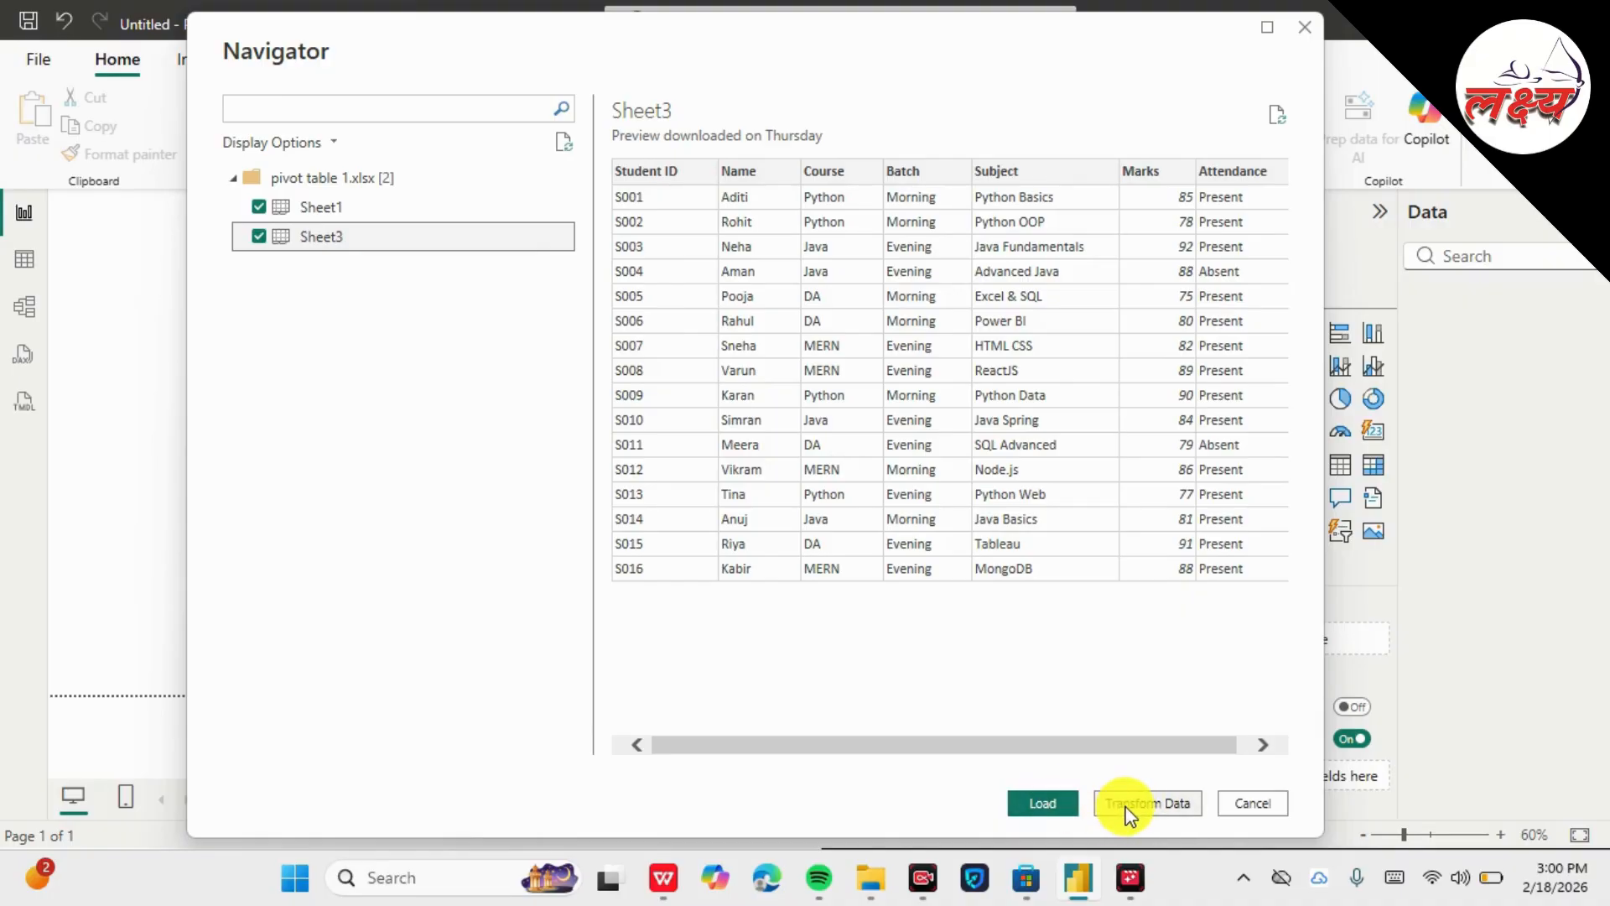
{"action": "left_click", "coordinate": [1053, 799]}
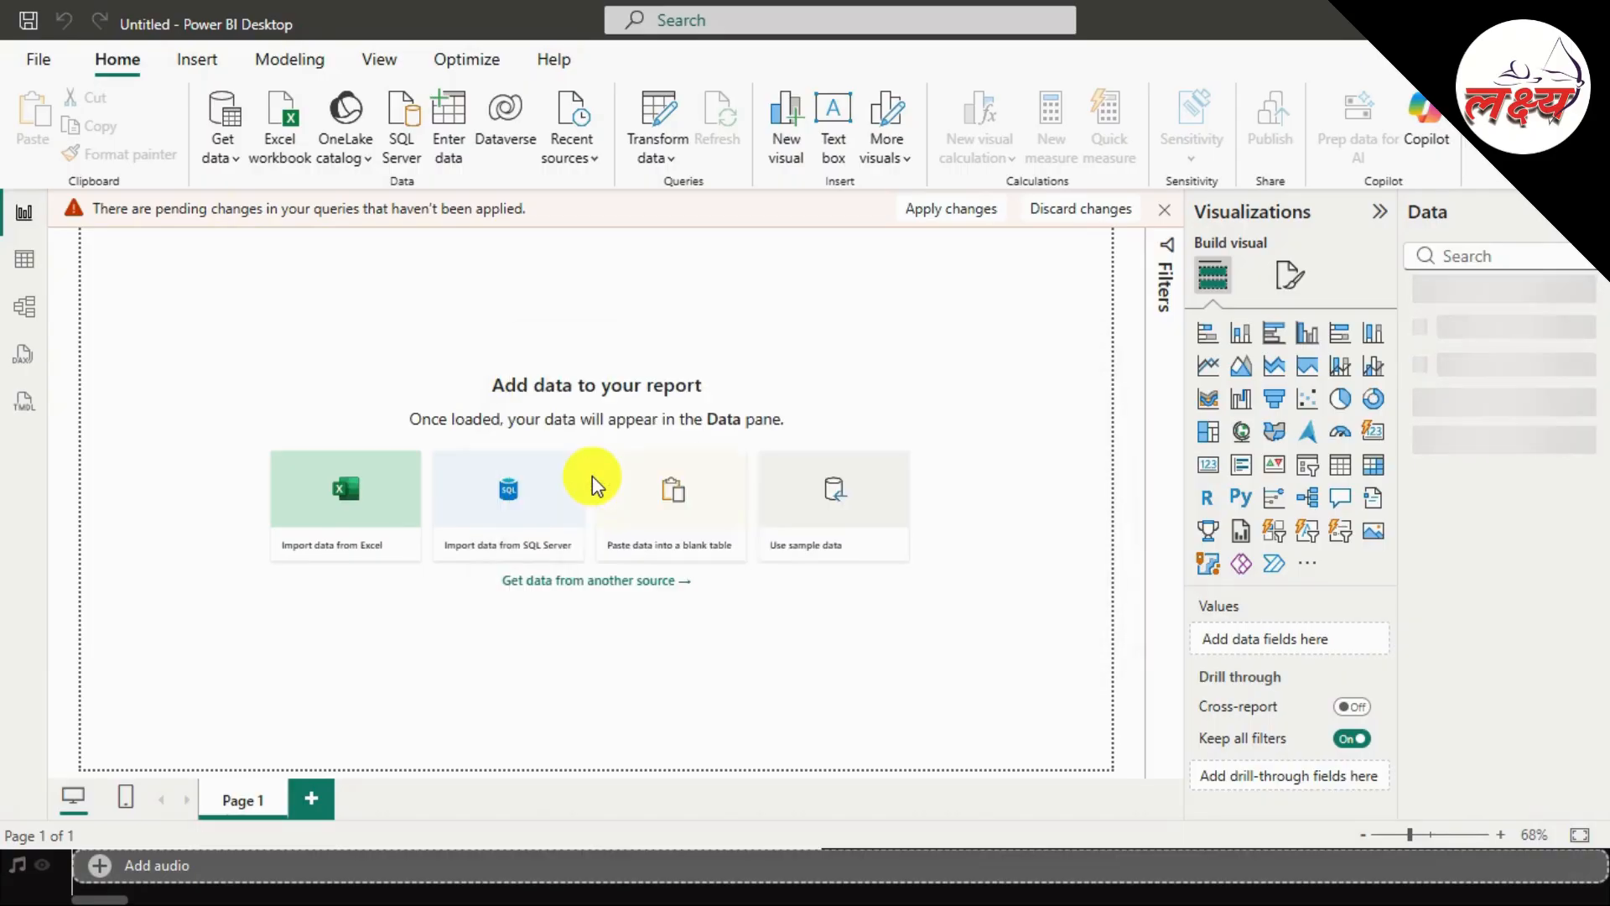
Expand the loaded Sheet1 and Sheet3 tables to show their fields
{"action": "key", "text": "alt+Tab"}
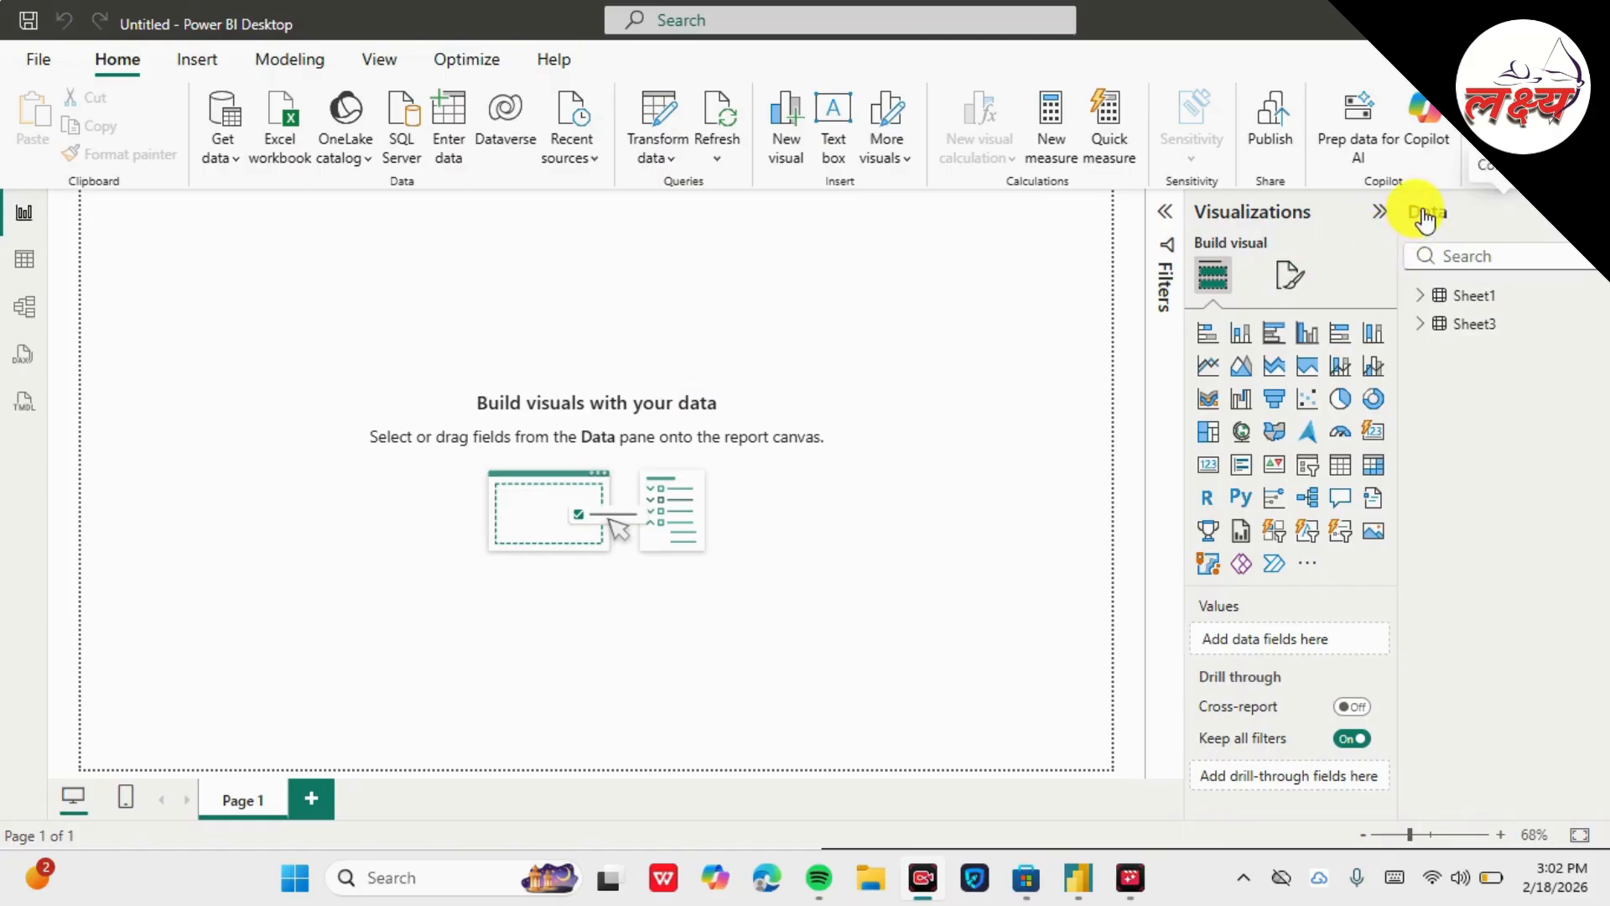
{"action": "left_click", "coordinate": [1424, 302]}
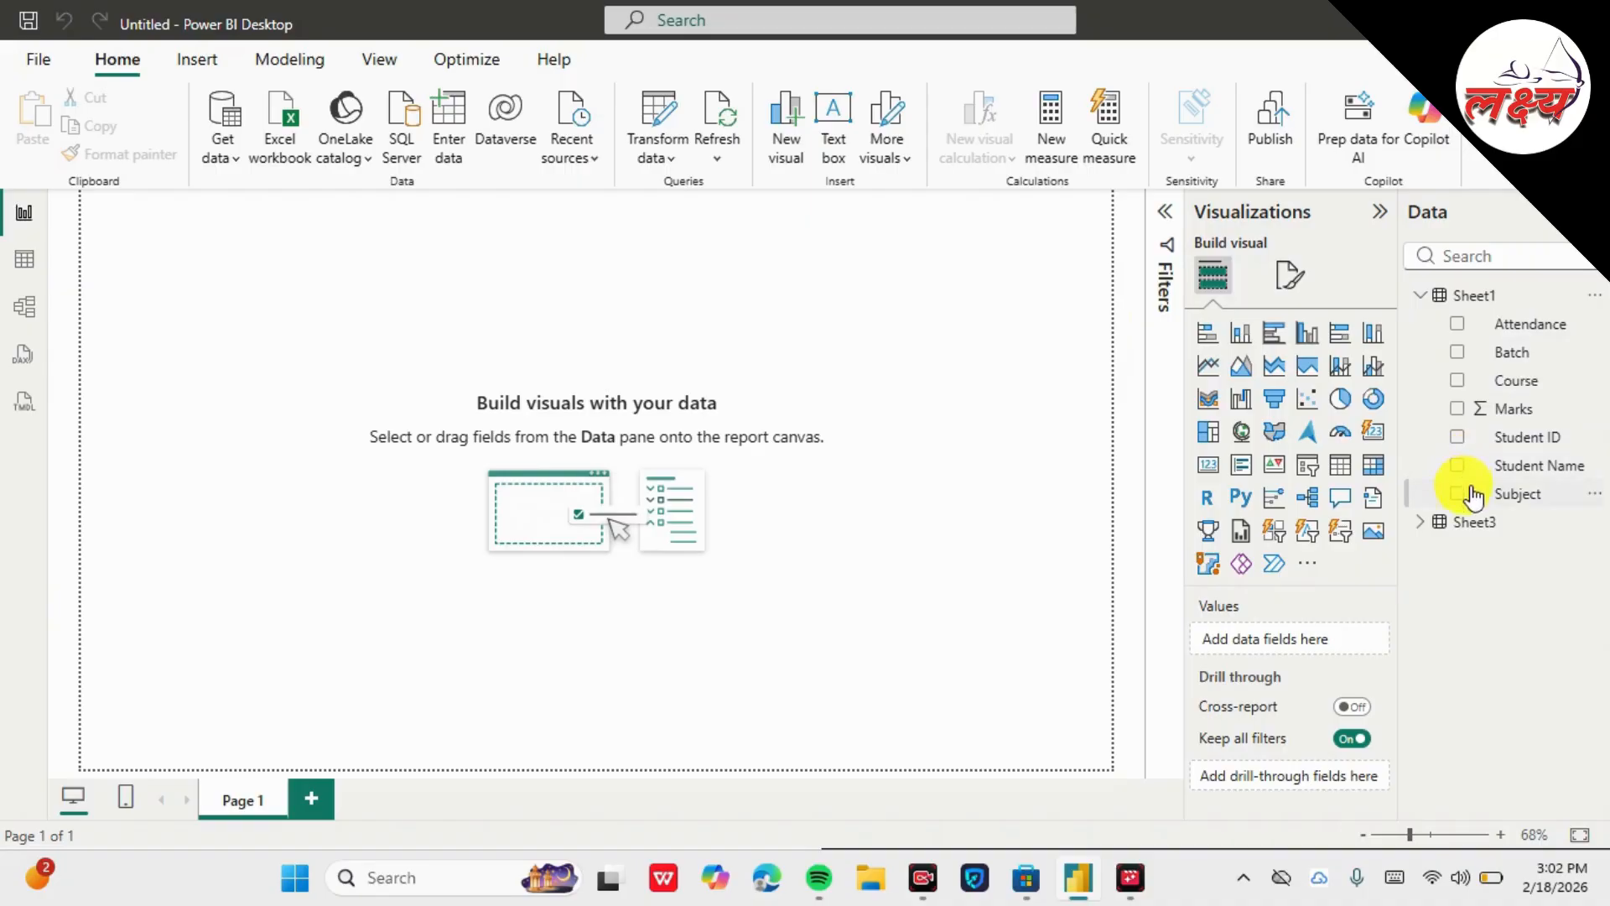
{"action": "left_click", "coordinate": [1420, 524]}
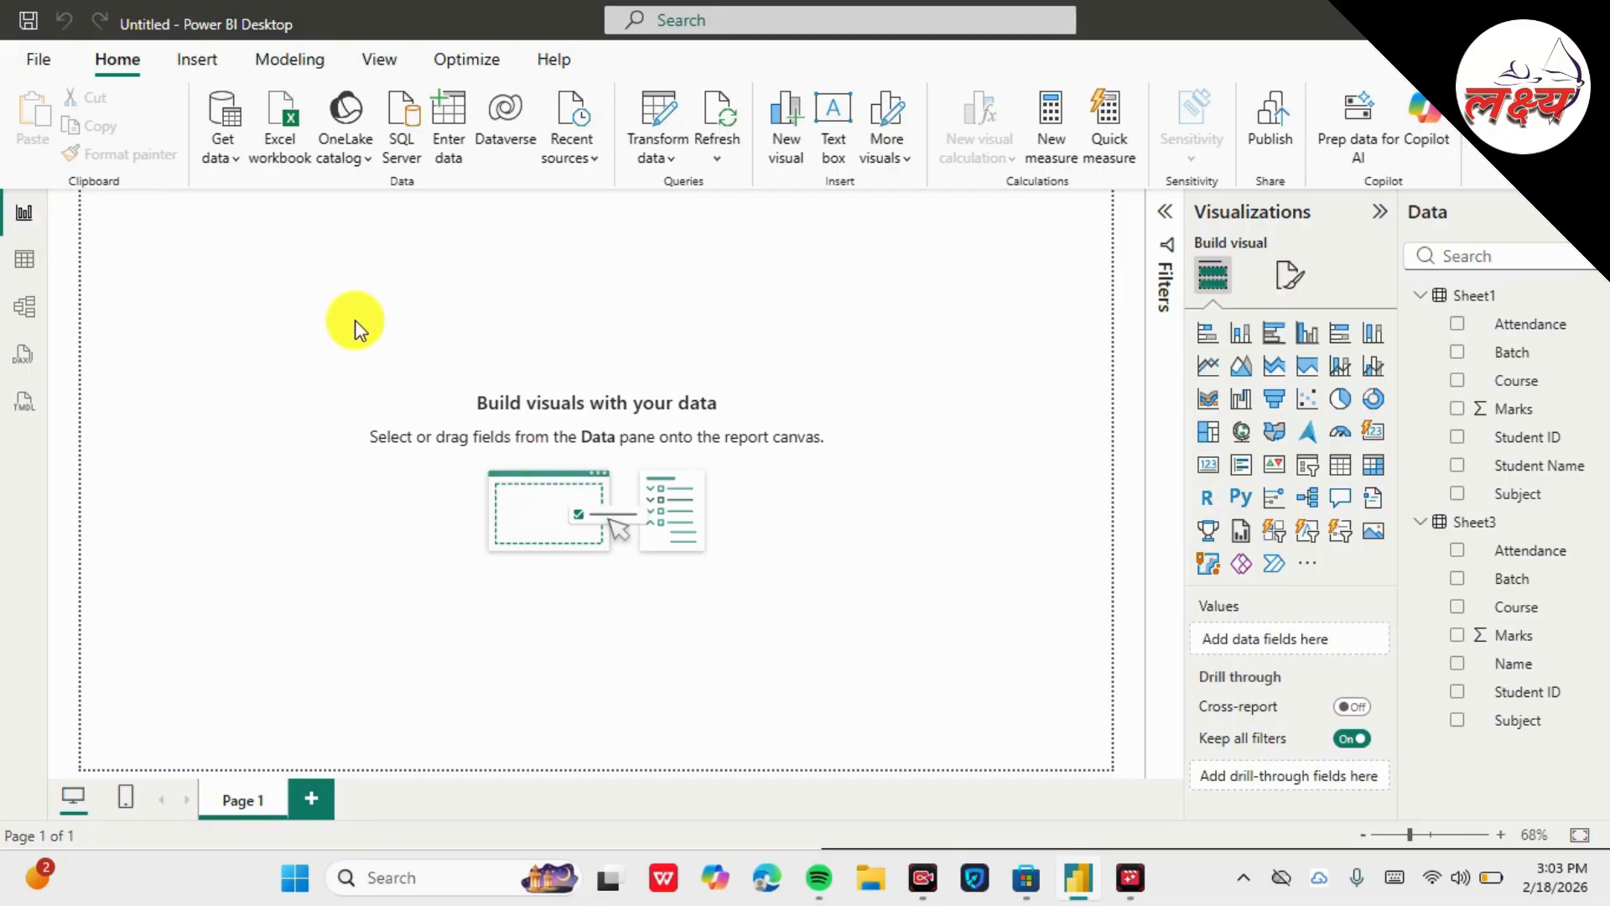
Examine the rows of Sheet1 and Sheet3 in the table view
{"action": "left_click", "coordinate": [24, 266]}
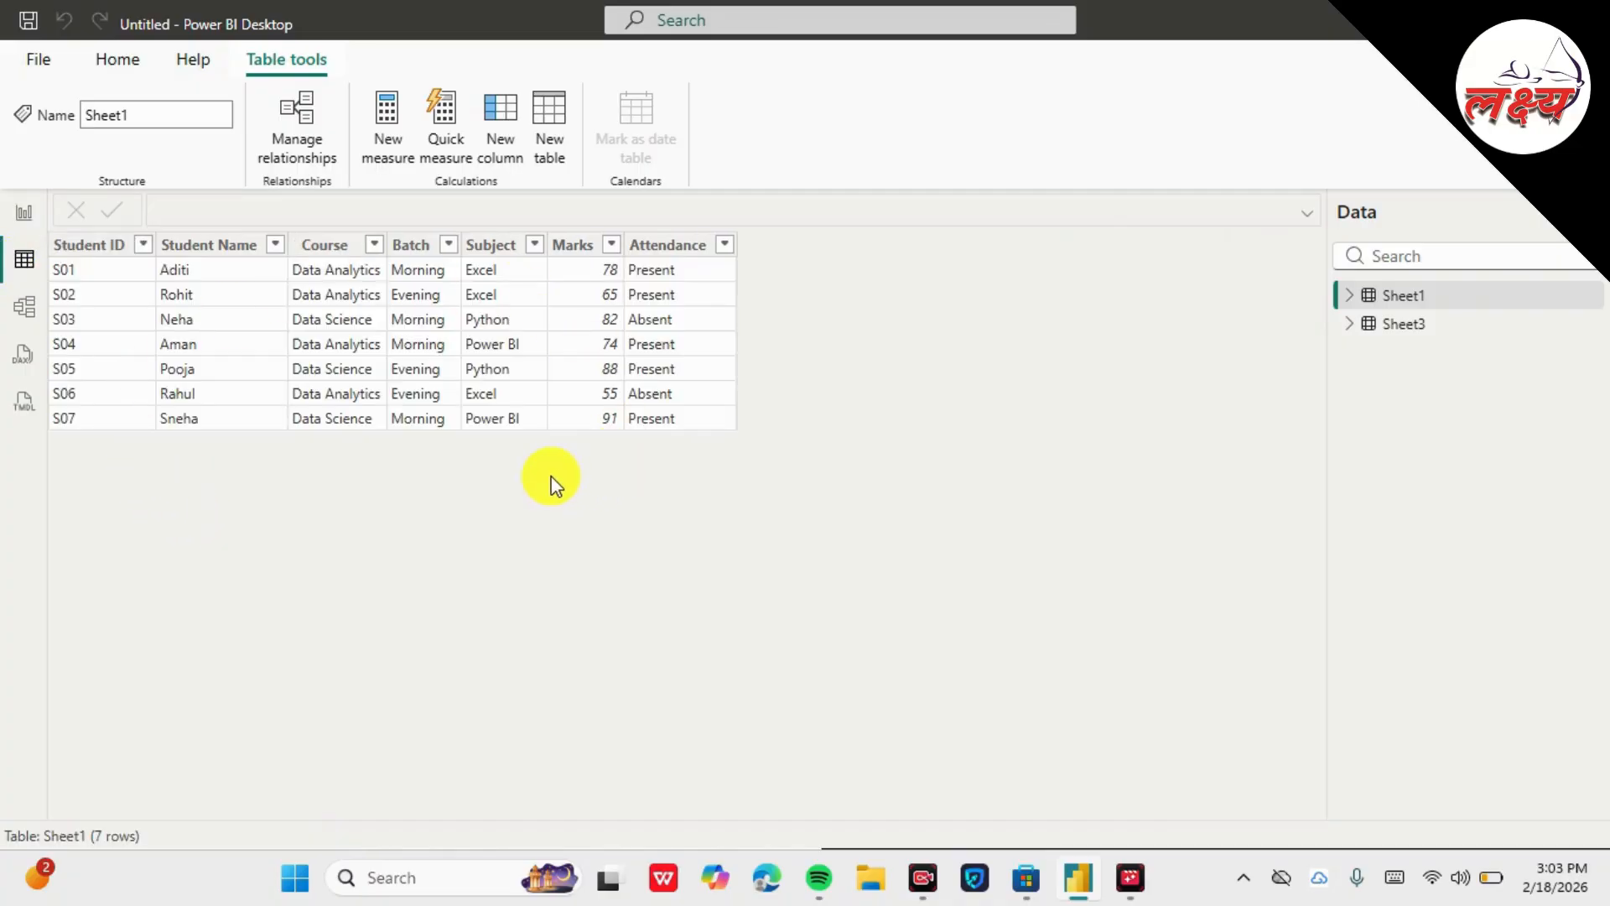
{"action": "left_click", "coordinate": [1520, 294]}
{"action": "left_click", "coordinate": [1406, 324]}
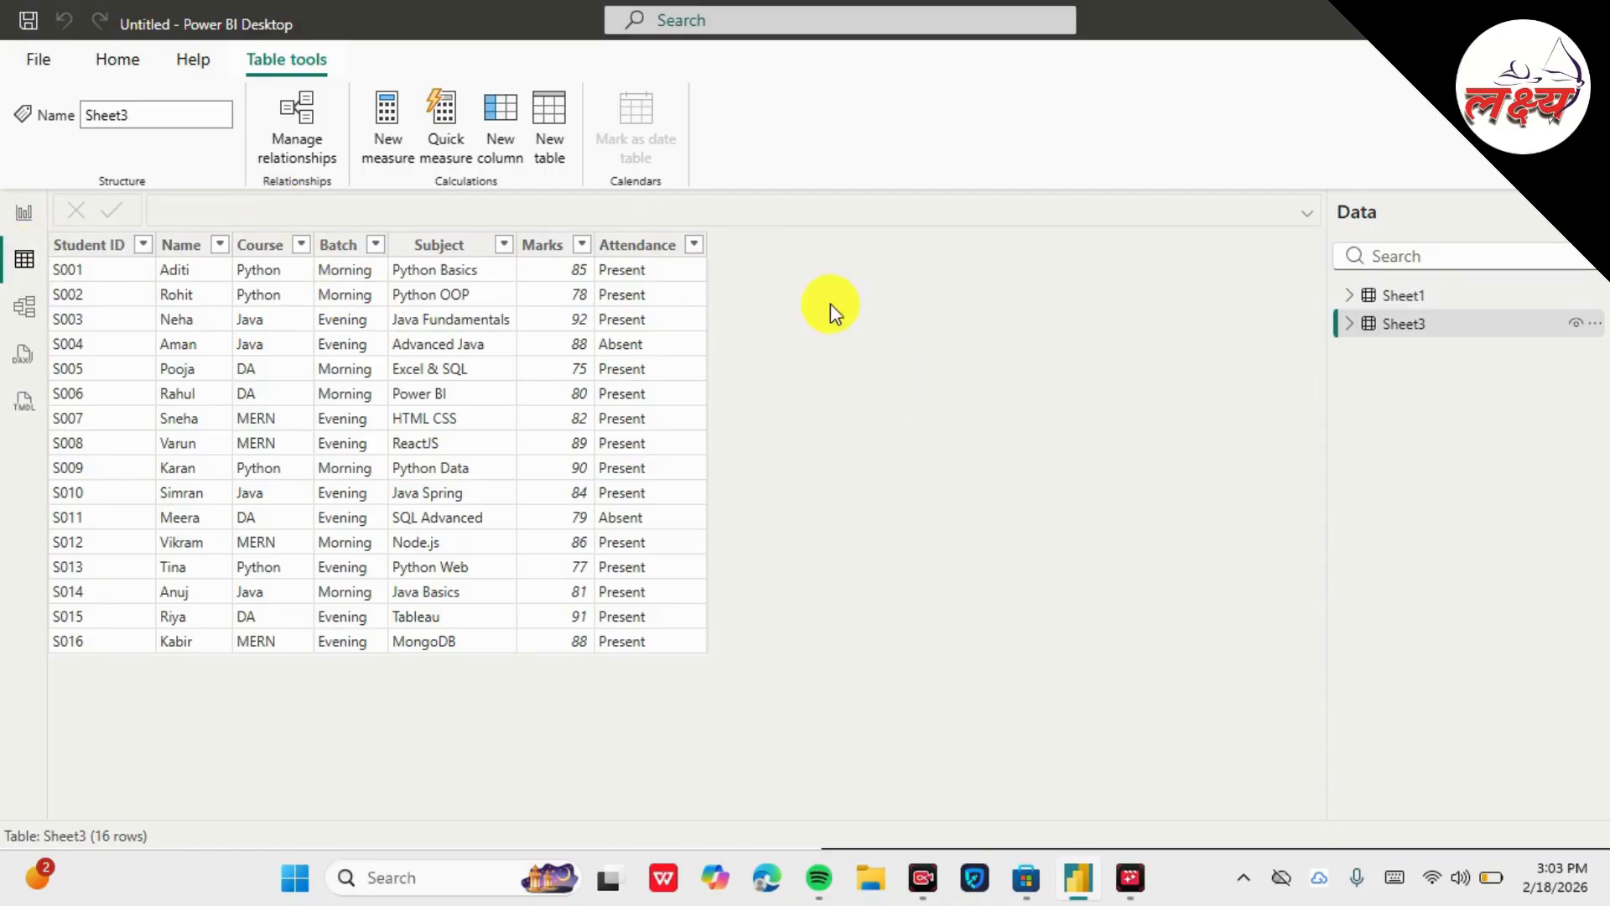
Start a new relationship in the model view from the Sheet1 table to the Sheet3 table
{"action": "left_click", "coordinate": [15, 310]}
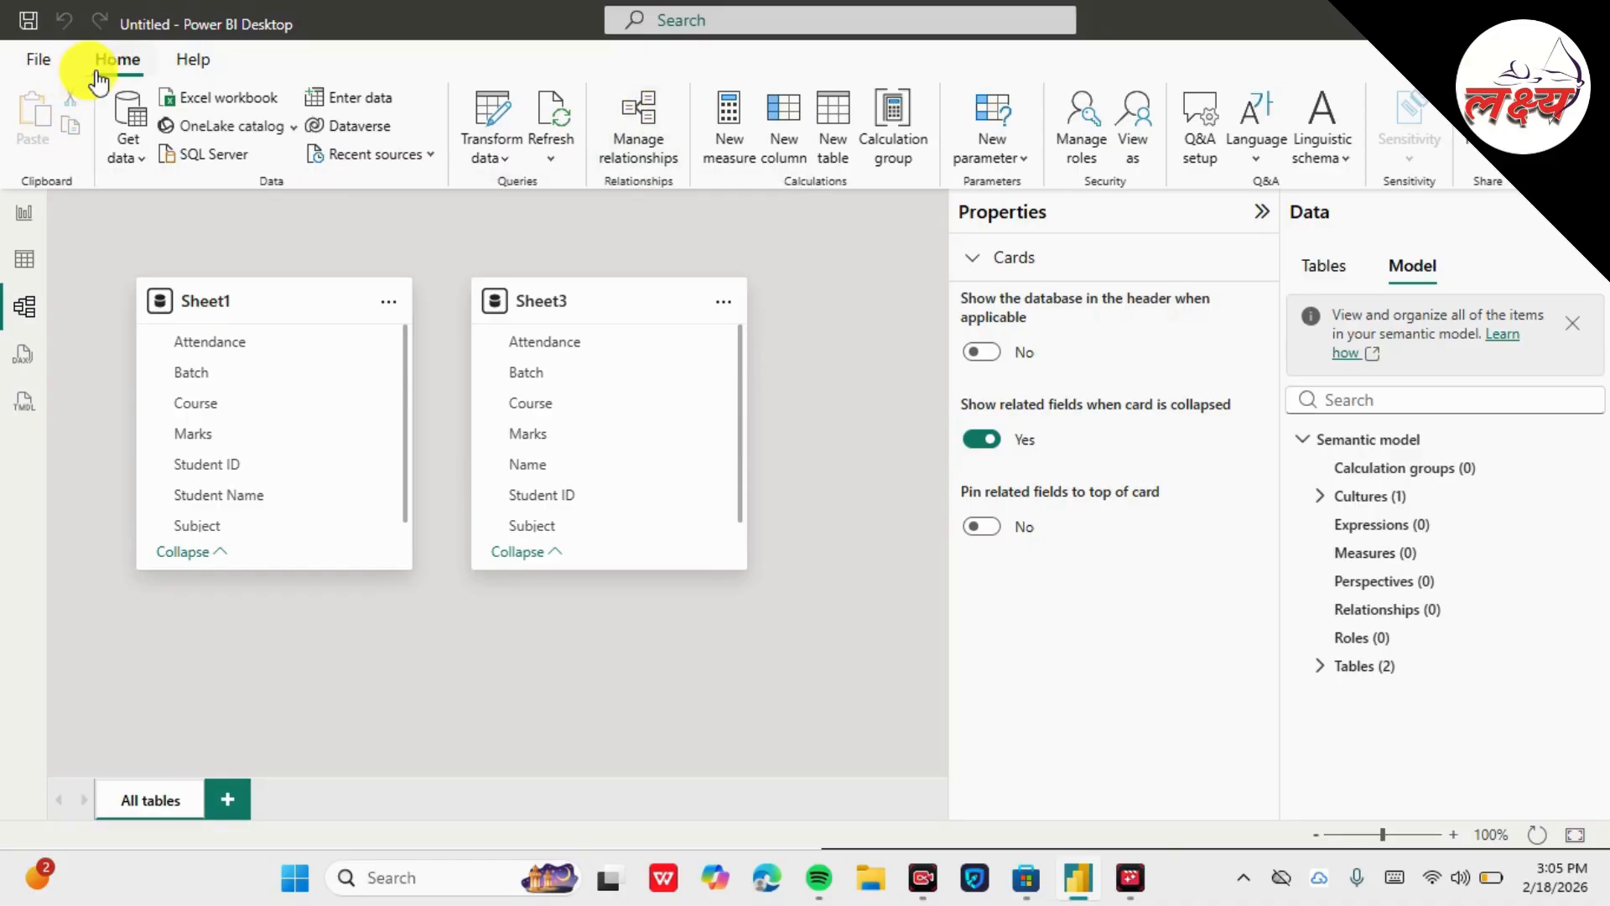
{"action": "left_click", "coordinate": [628, 151]}
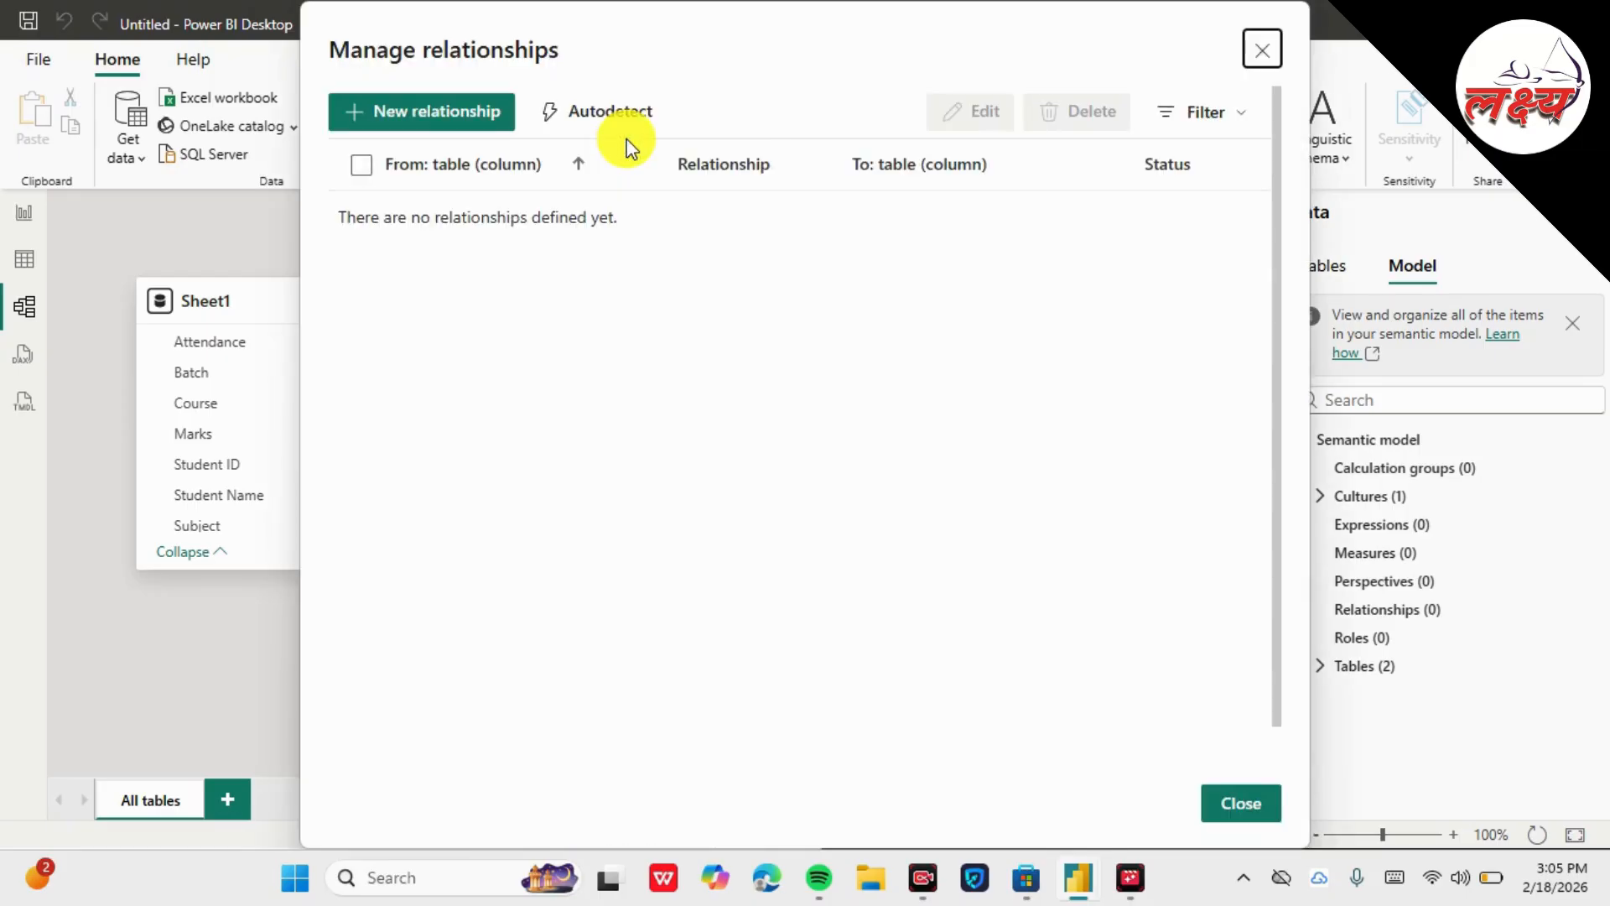
{"action": "left_click", "coordinate": [474, 115]}
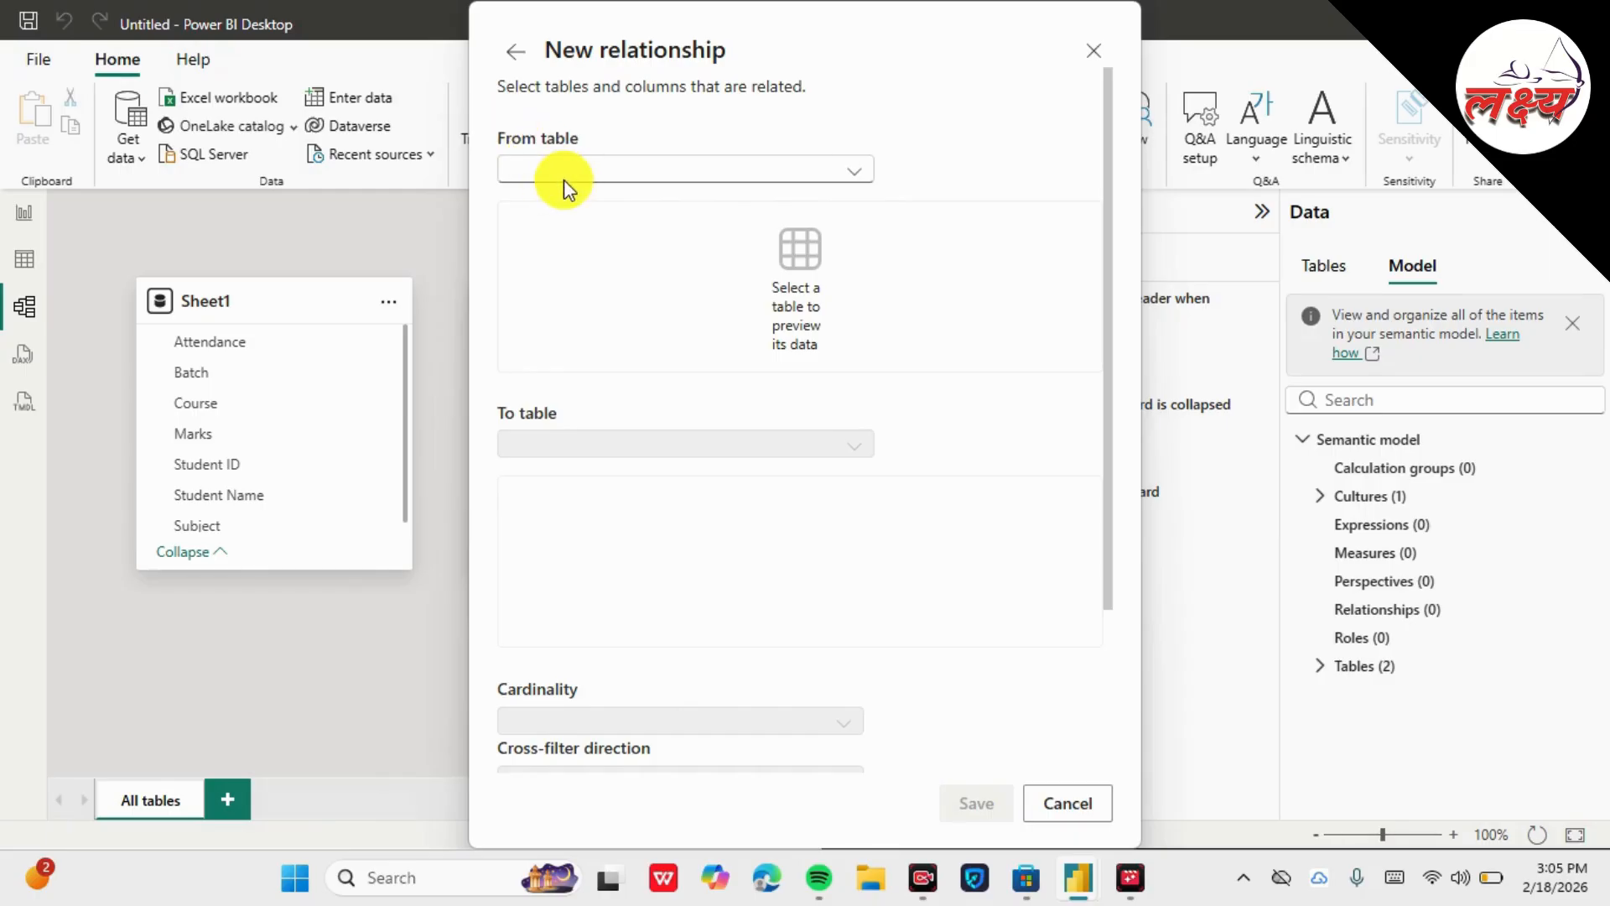
{"action": "left_click", "coordinate": [703, 169]}
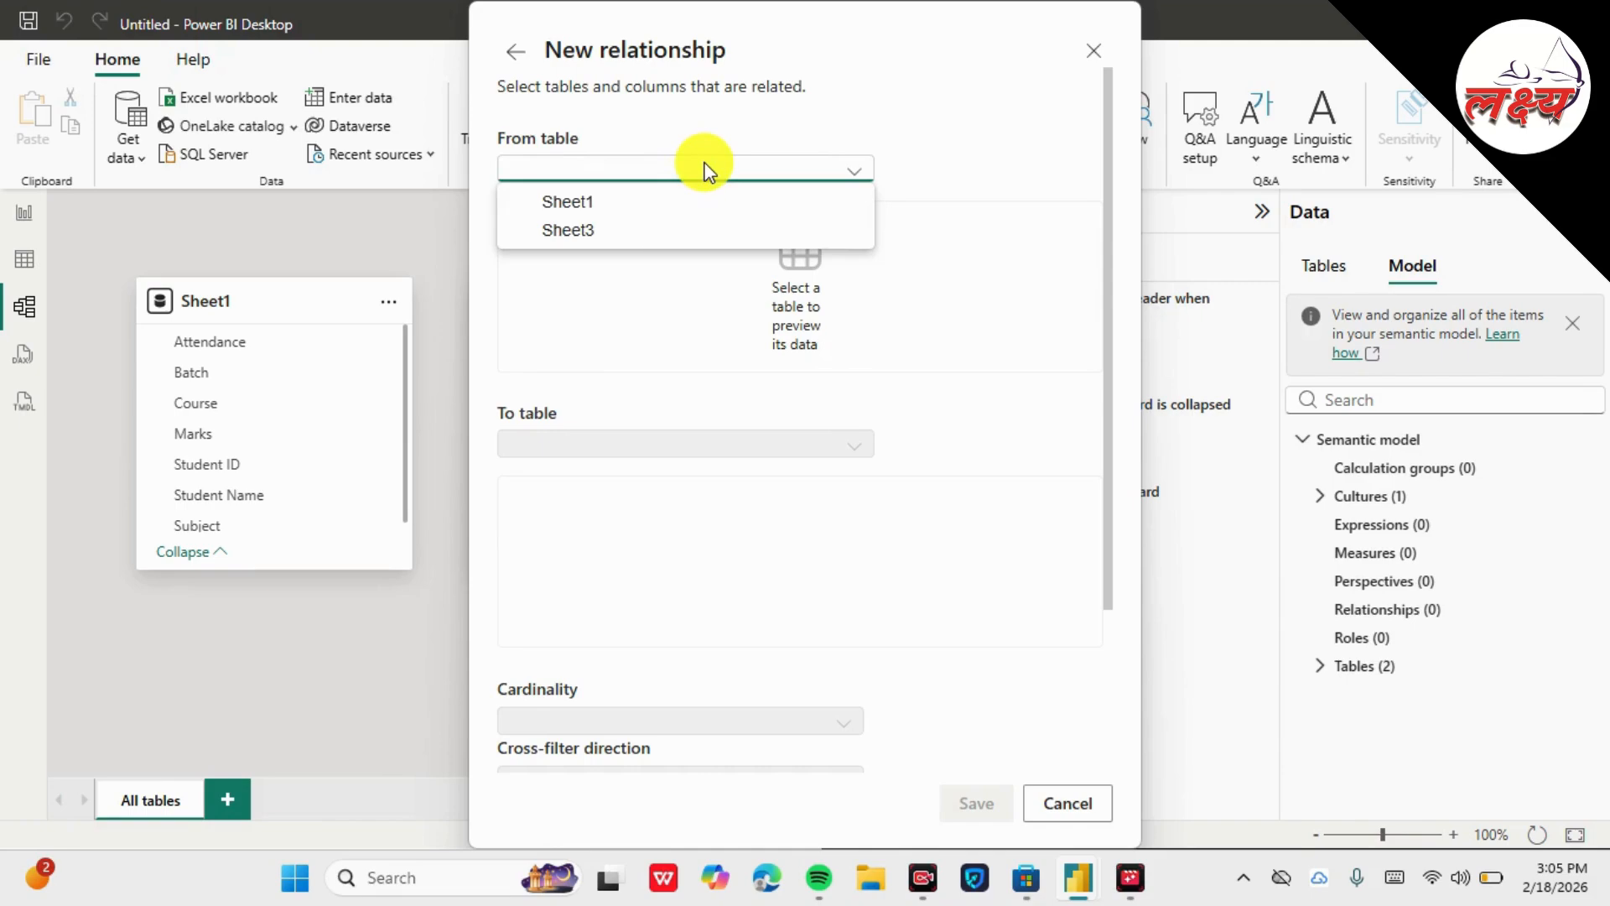
{"action": "left_click", "coordinate": [651, 202]}
{"action": "left_click", "coordinate": [661, 400]}
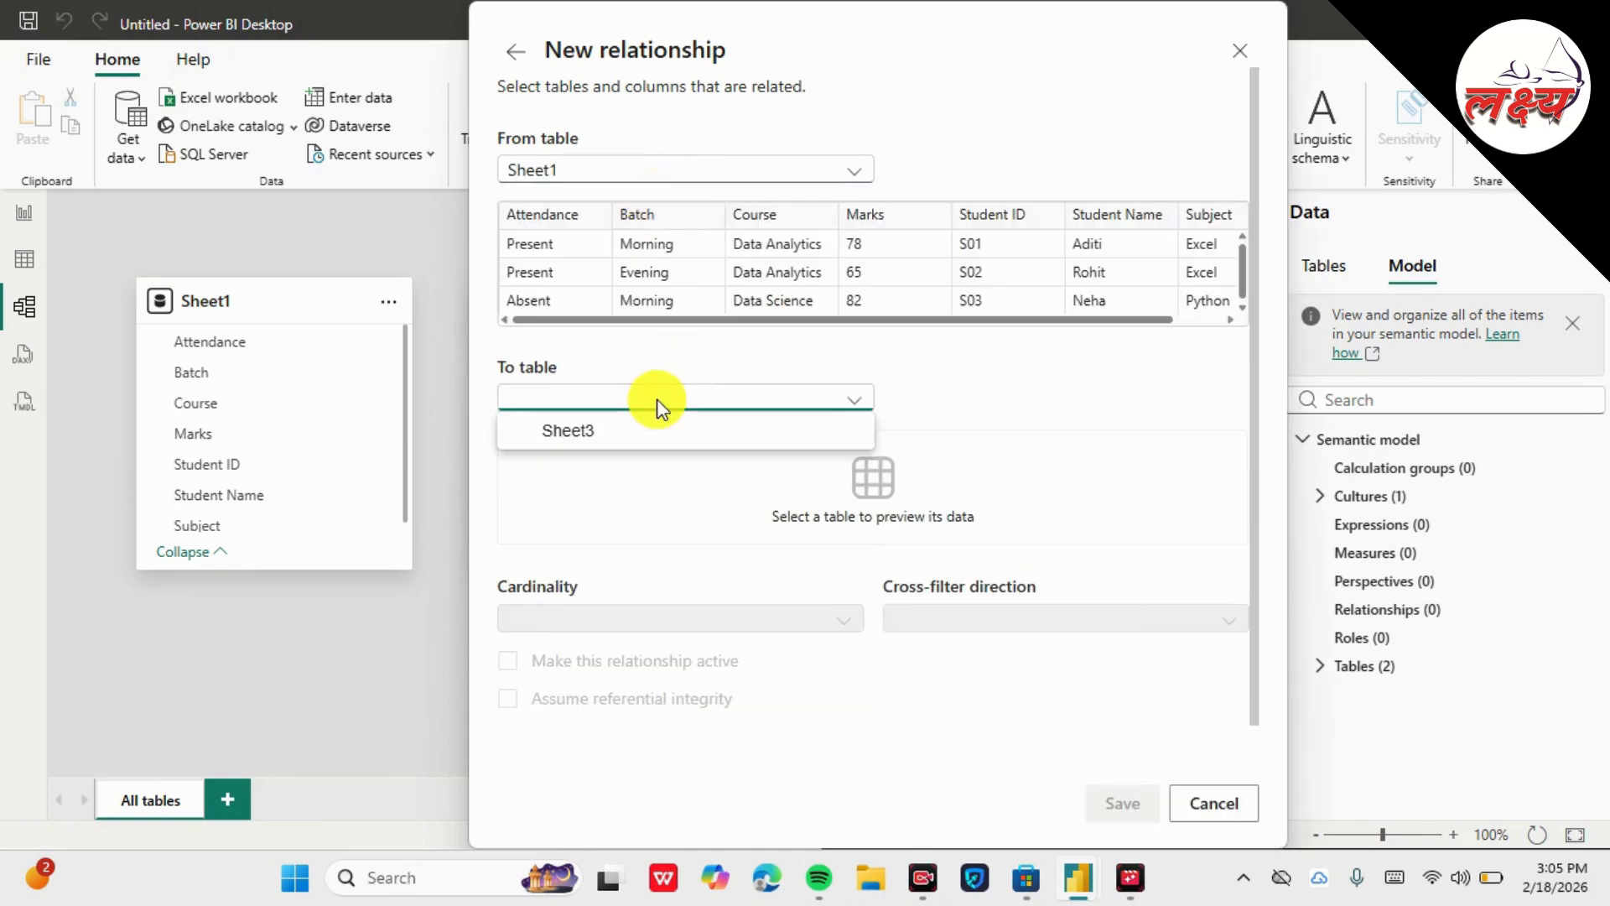
{"action": "left_click", "coordinate": [614, 426]}
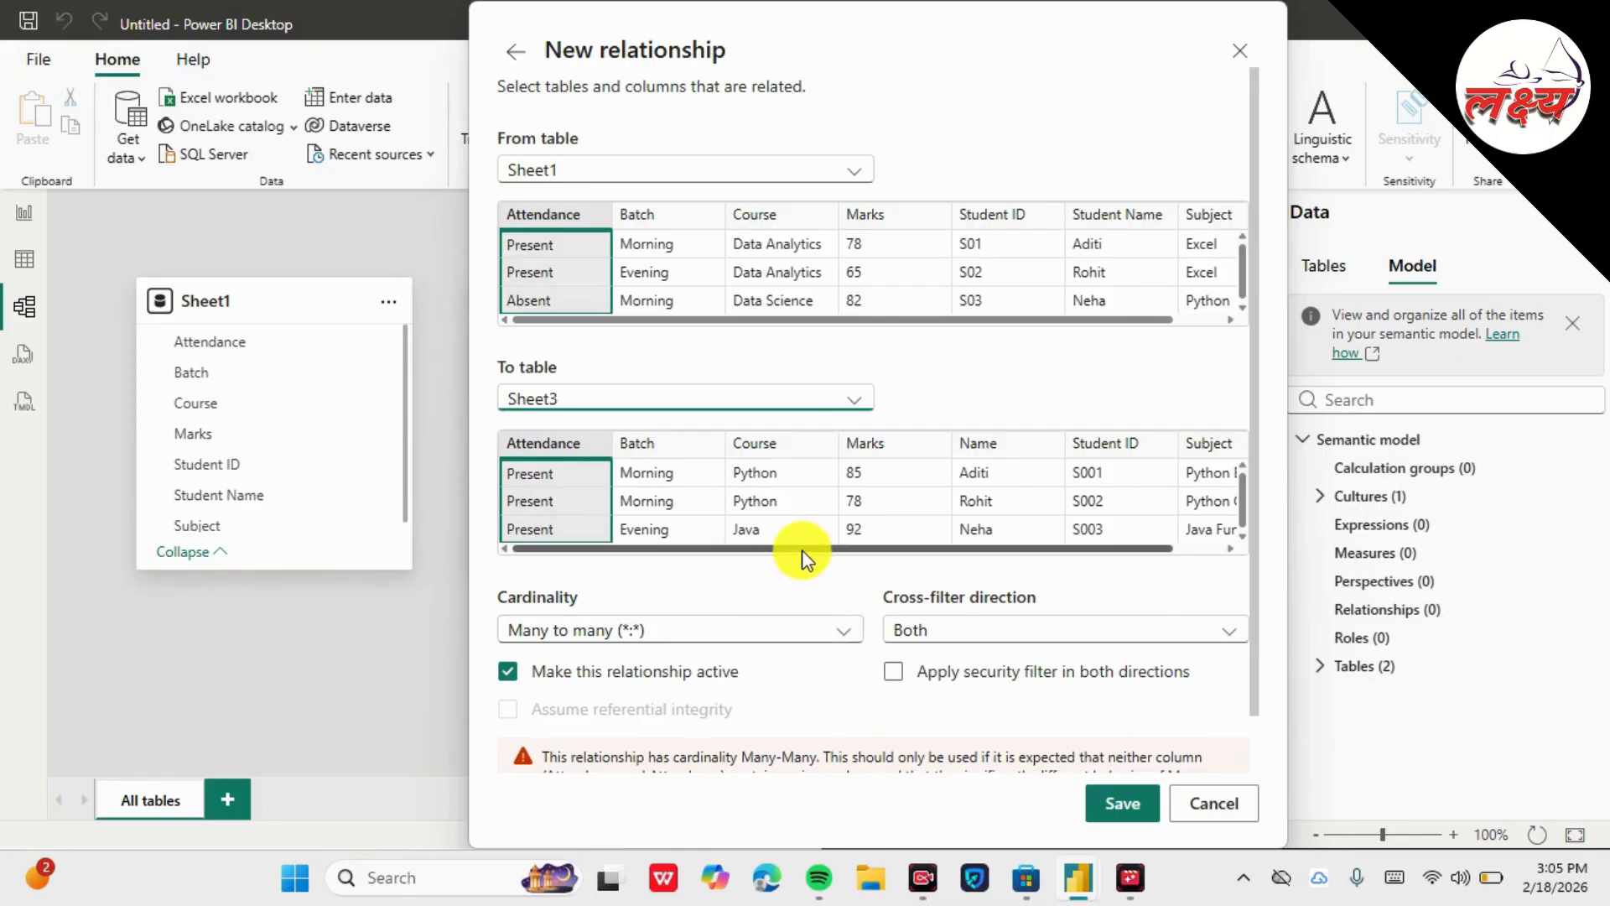
Relate the two tables through the Student ID column of Sheet1 and the Student ID column of Sheet3
{"action": "left_click_drag", "start_coordinate": [802, 550], "coordinate": [1110, 536]}
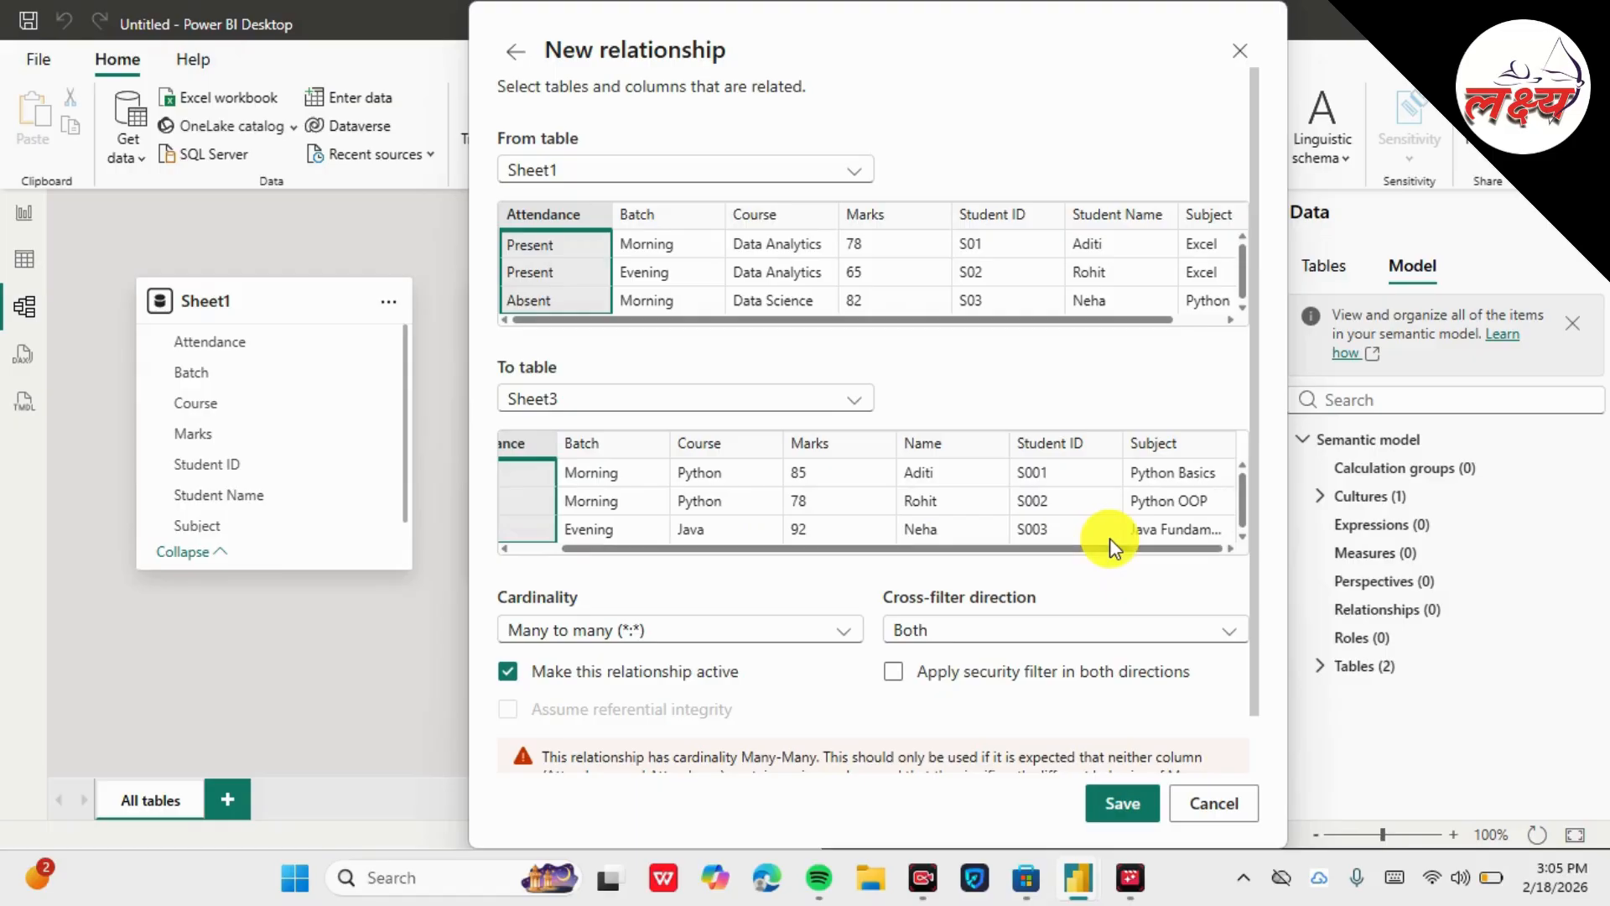
{"action": "left_click_drag", "start_coordinate": [894, 319], "coordinate": [837, 315]}
{"action": "left_click", "coordinate": [1003, 206]}
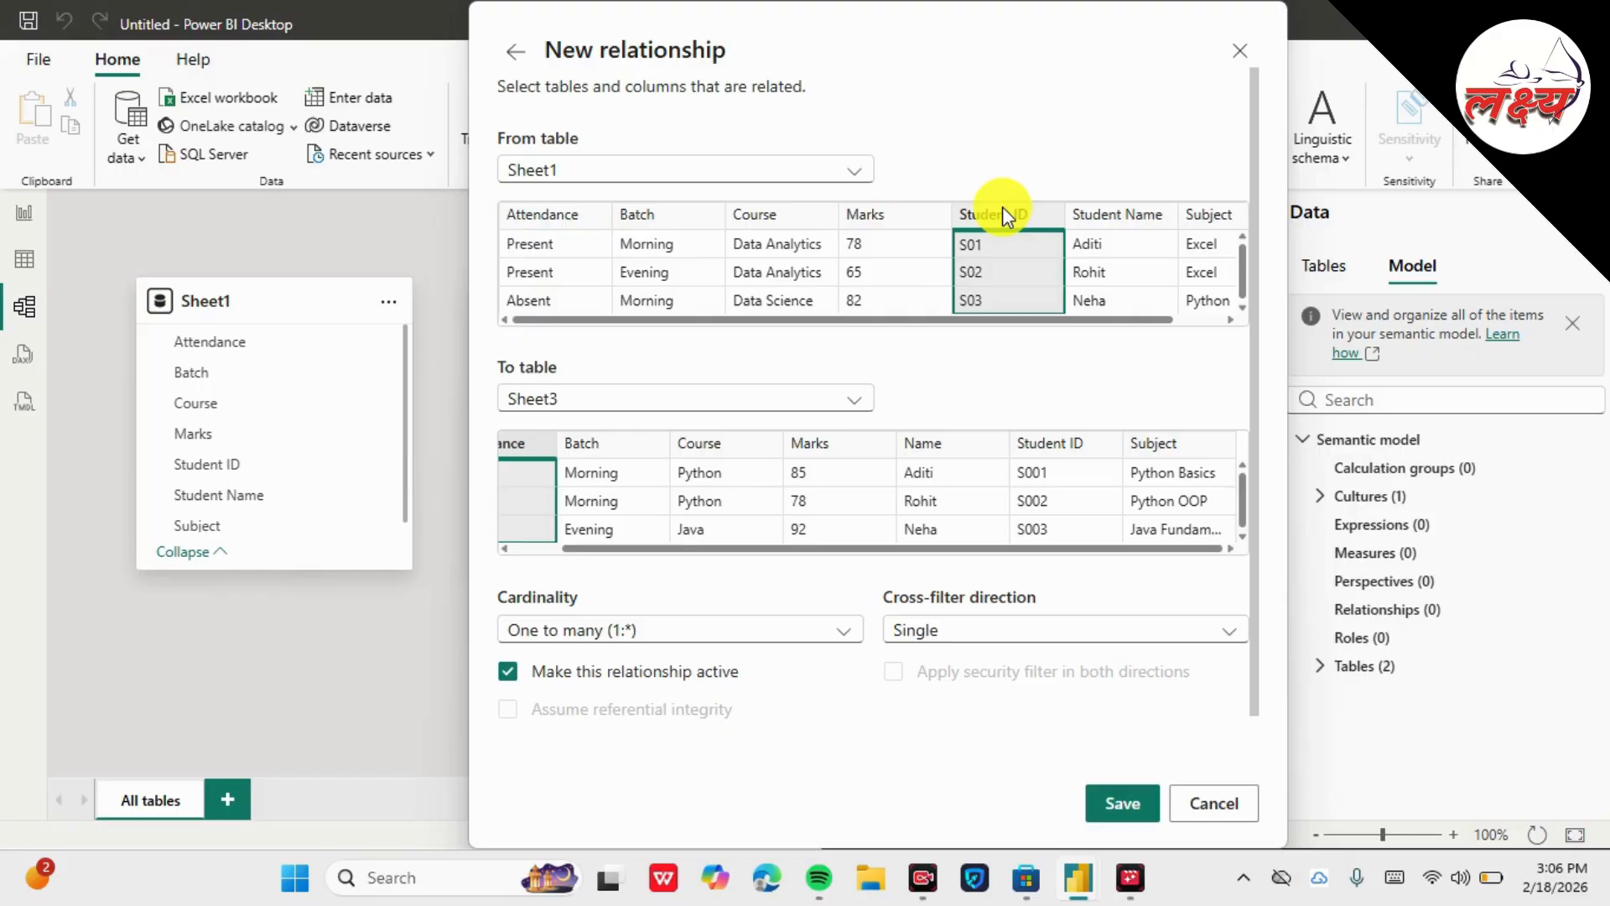
{"action": "left_click", "coordinate": [1053, 453]}
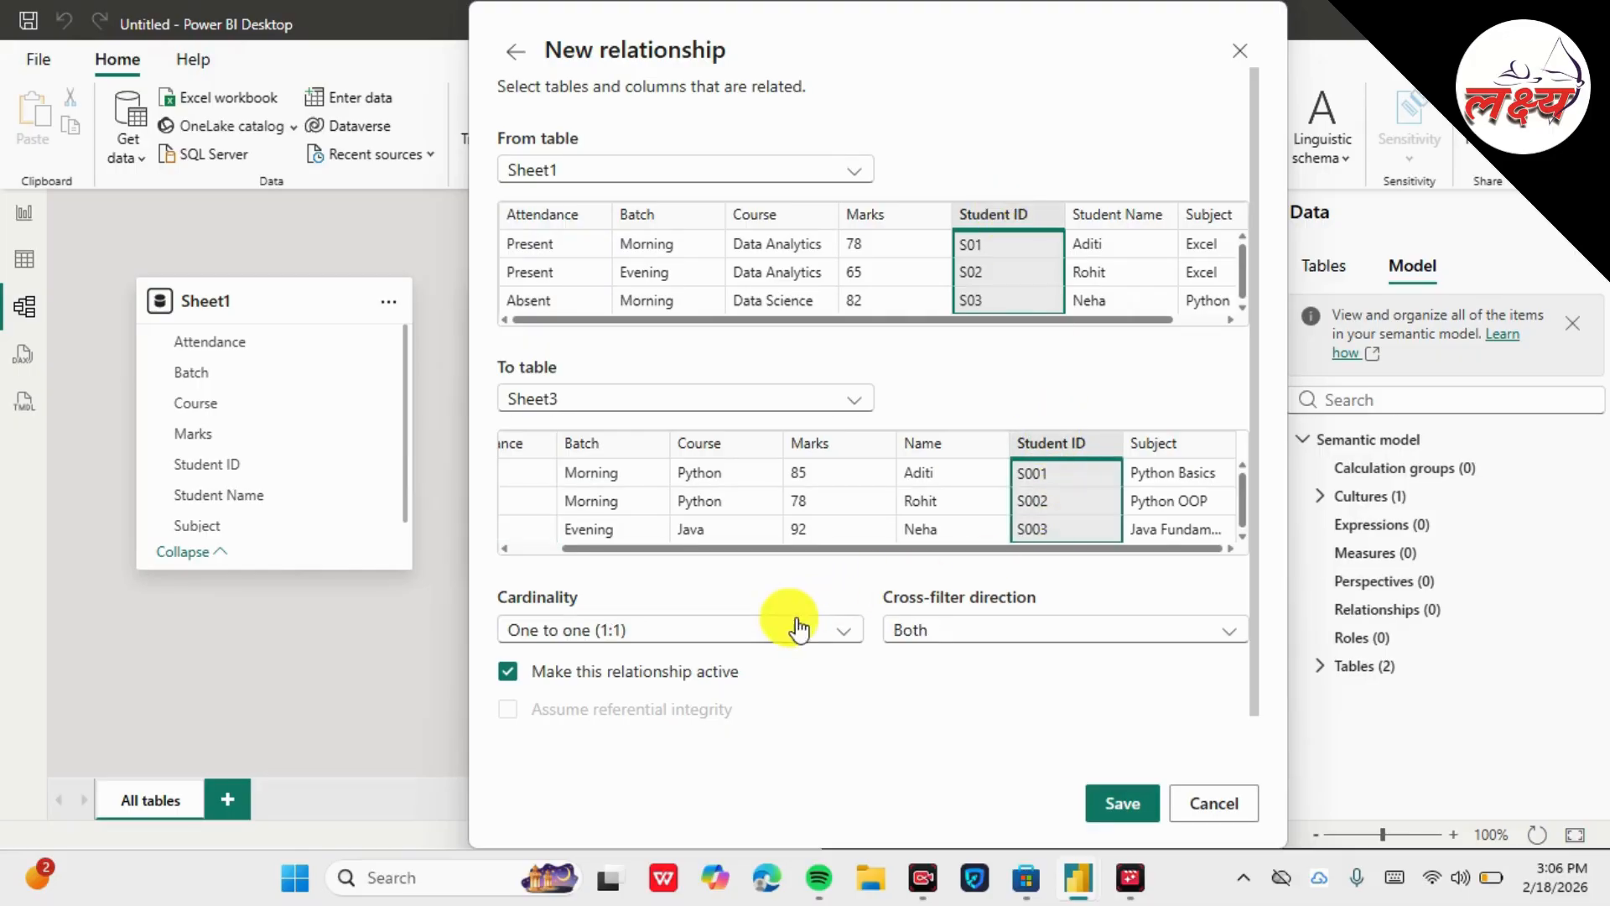
Review the available cardinality and cross-filter direction options, keeping One to one (1:1) and Both
{"action": "left_click", "coordinate": [847, 637]}
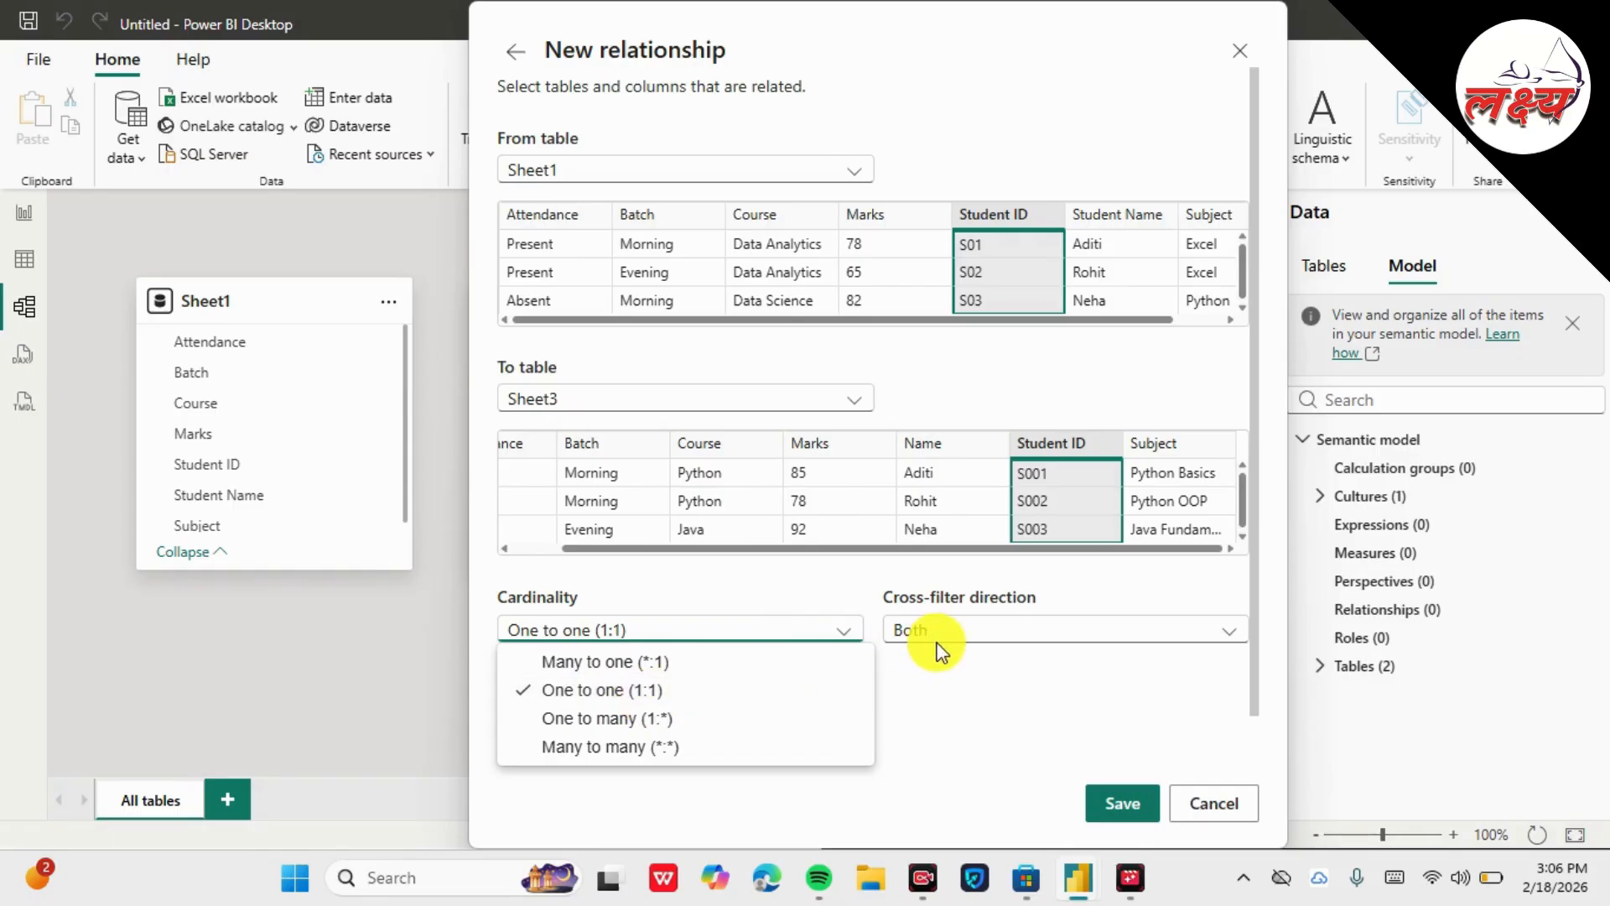
{"action": "left_click", "coordinate": [923, 728]}
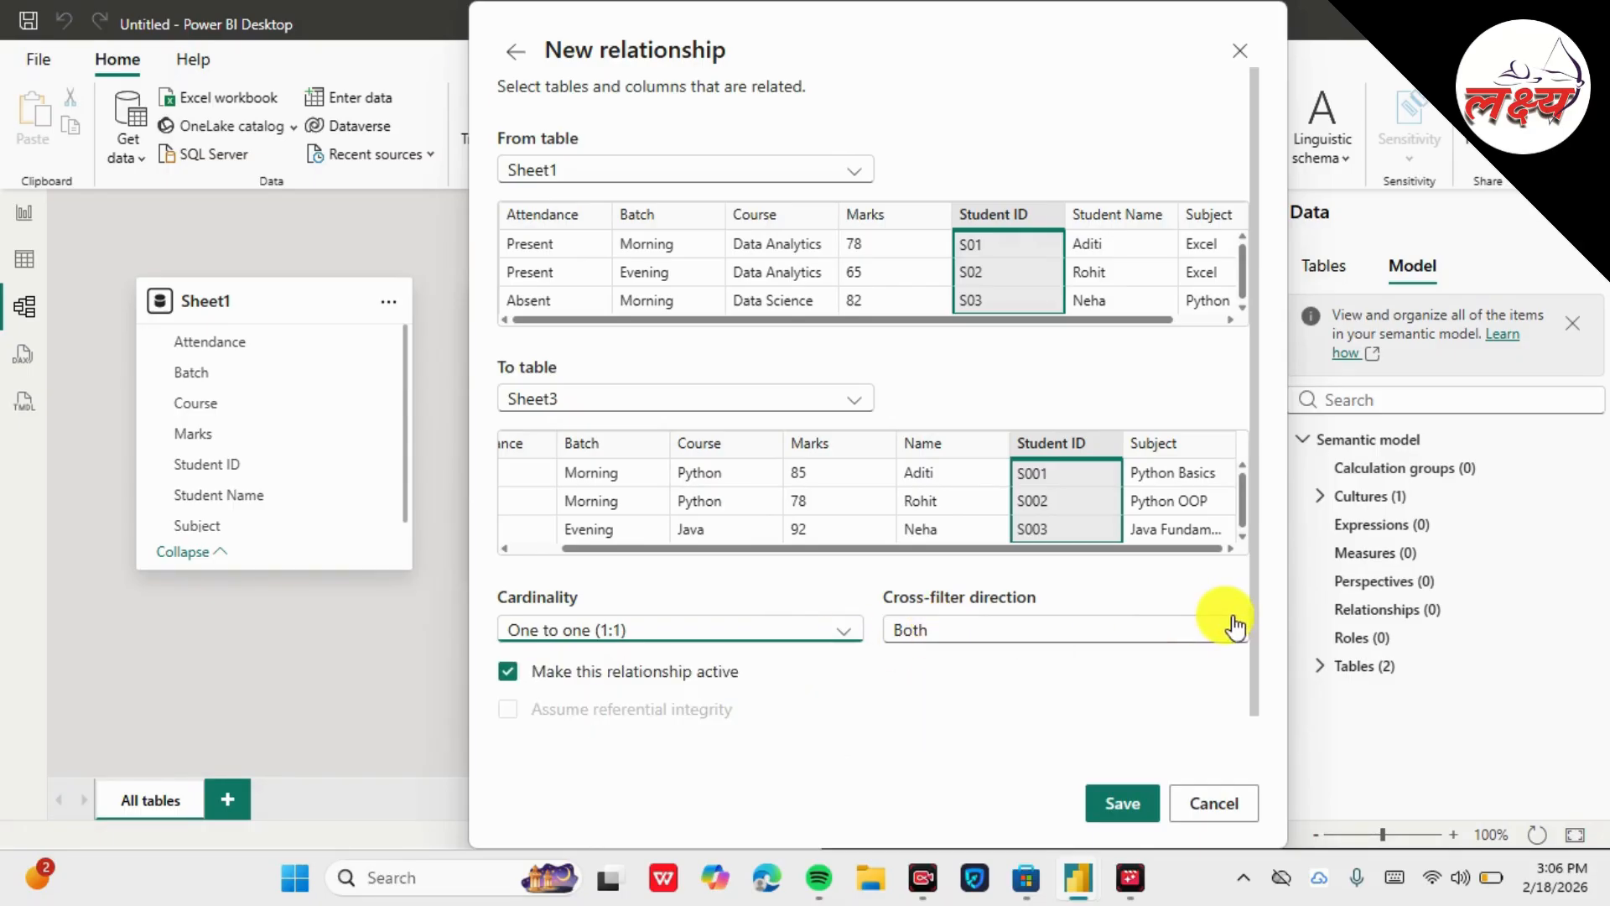
{"action": "left_click_drag", "start_coordinate": [1249, 625], "coordinate": [1255, 692]}
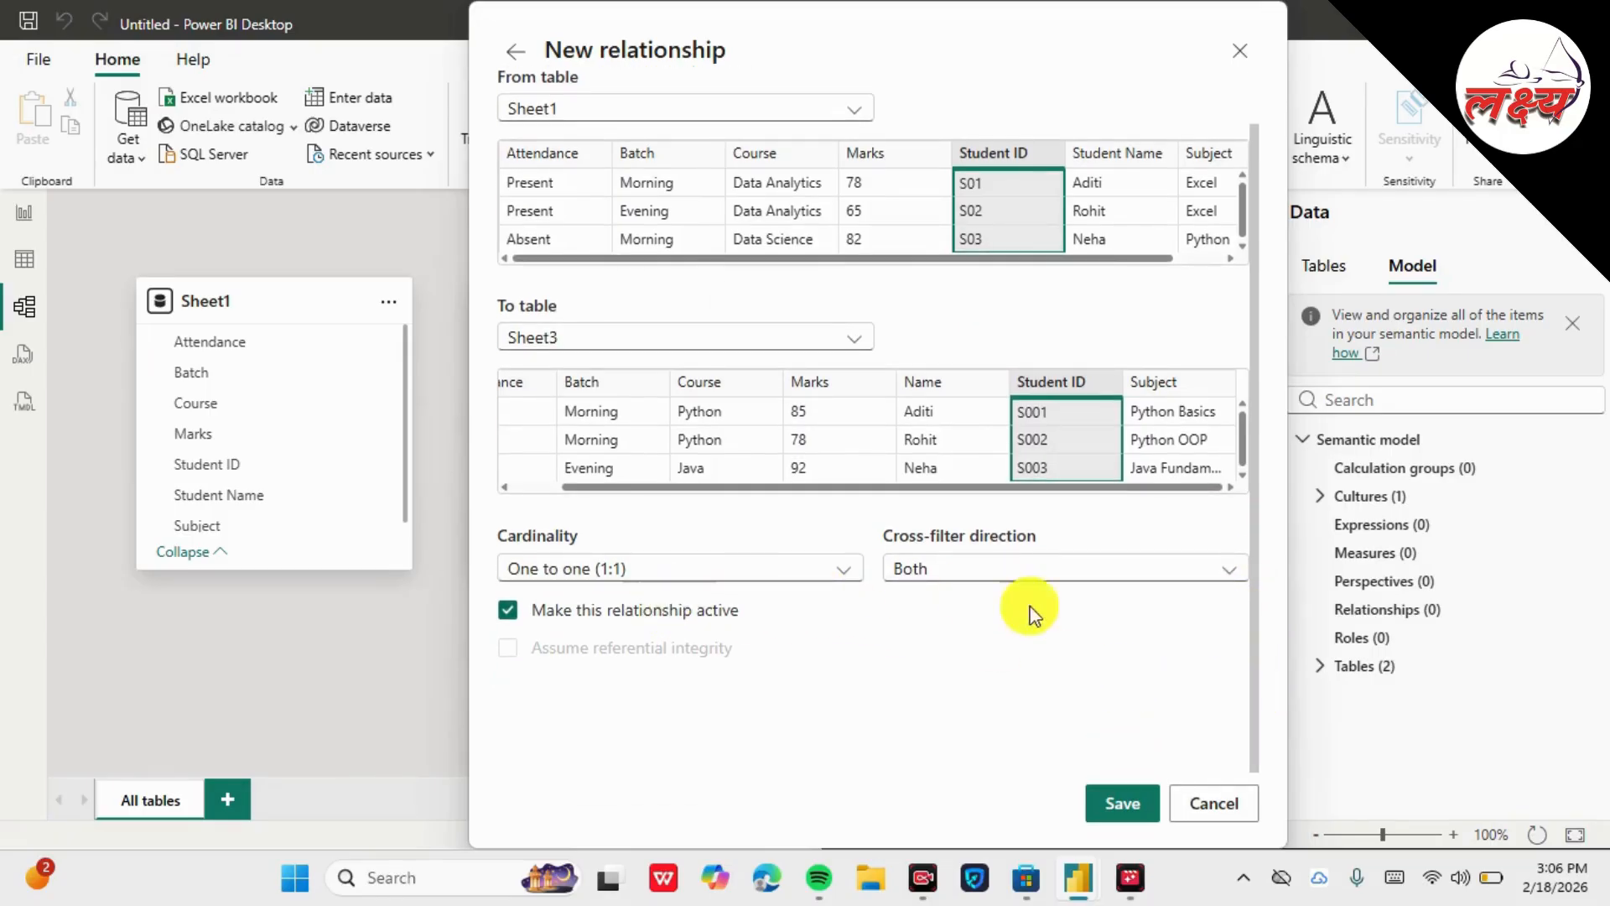
{"action": "left_click", "coordinate": [1081, 567]}
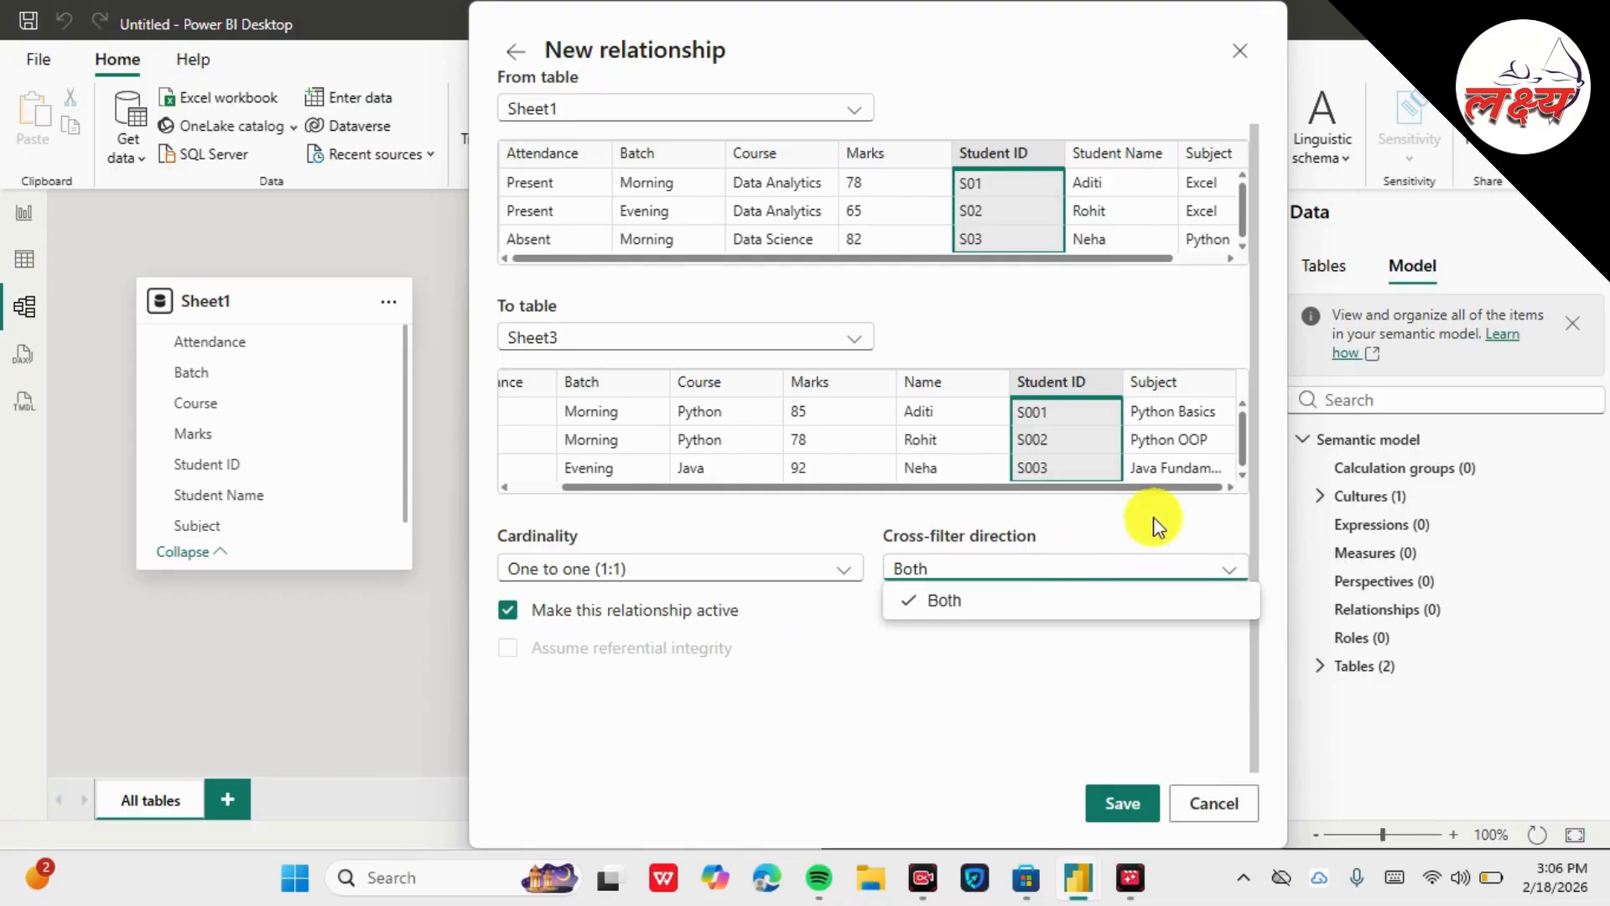
{"action": "left_click", "coordinate": [1189, 525]}
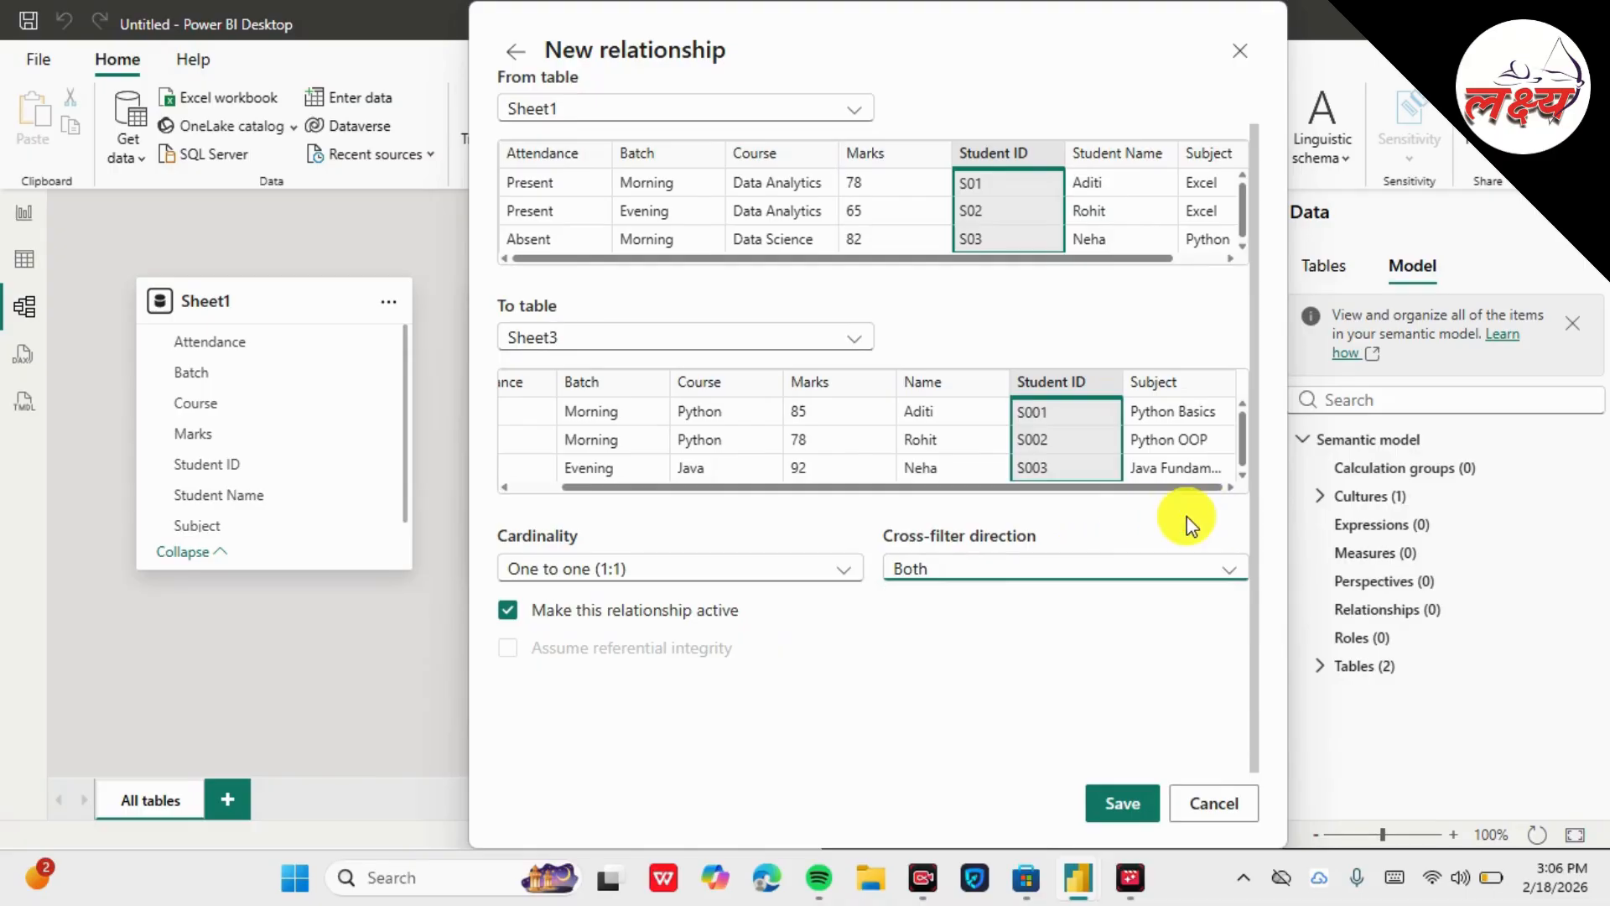
{"action": "left_click", "coordinate": [843, 569]}
{"action": "left_click", "coordinate": [999, 640]}
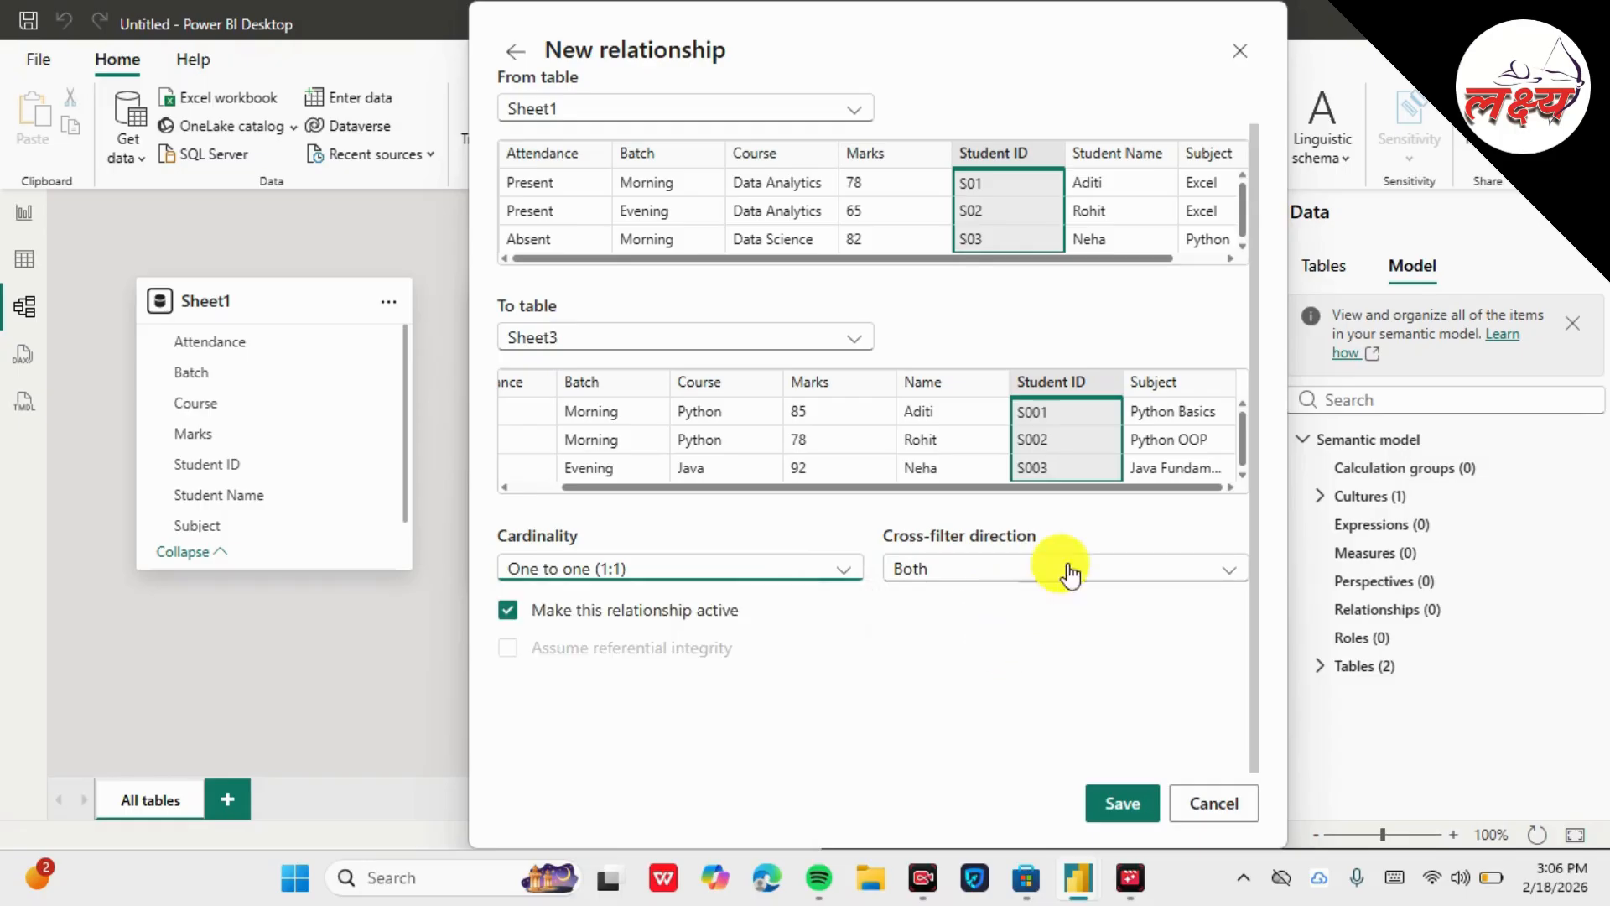
Save the active Student ID relationship, select it in the relationship list, and close the relationship manager
{"action": "left_click", "coordinate": [502, 635]}
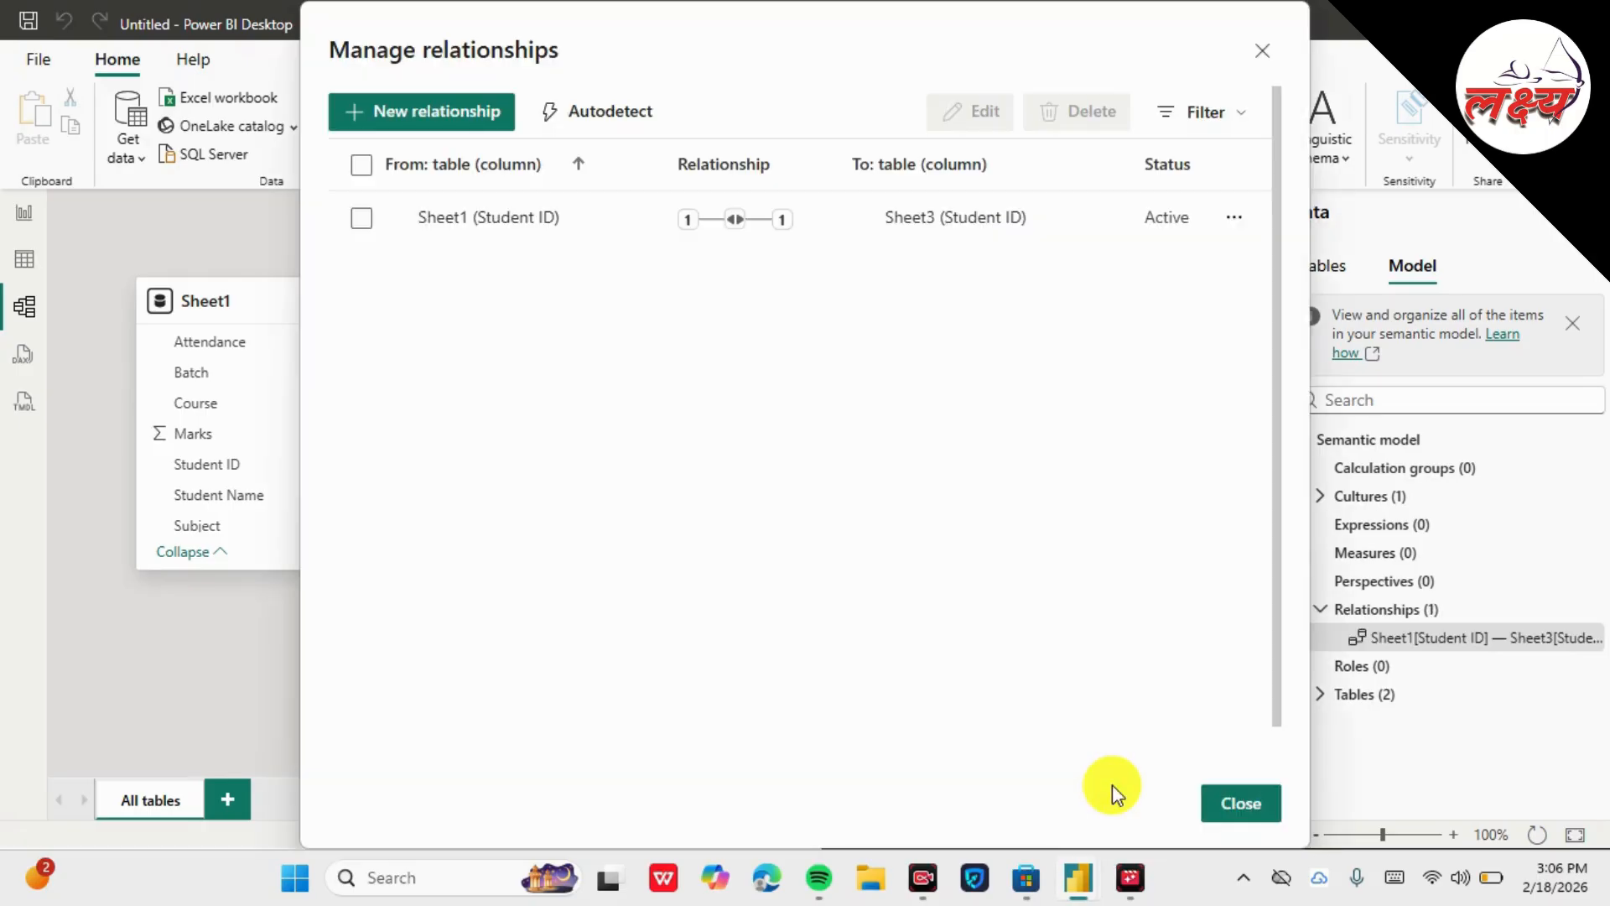
{"action": "left_click", "coordinate": [364, 217]}
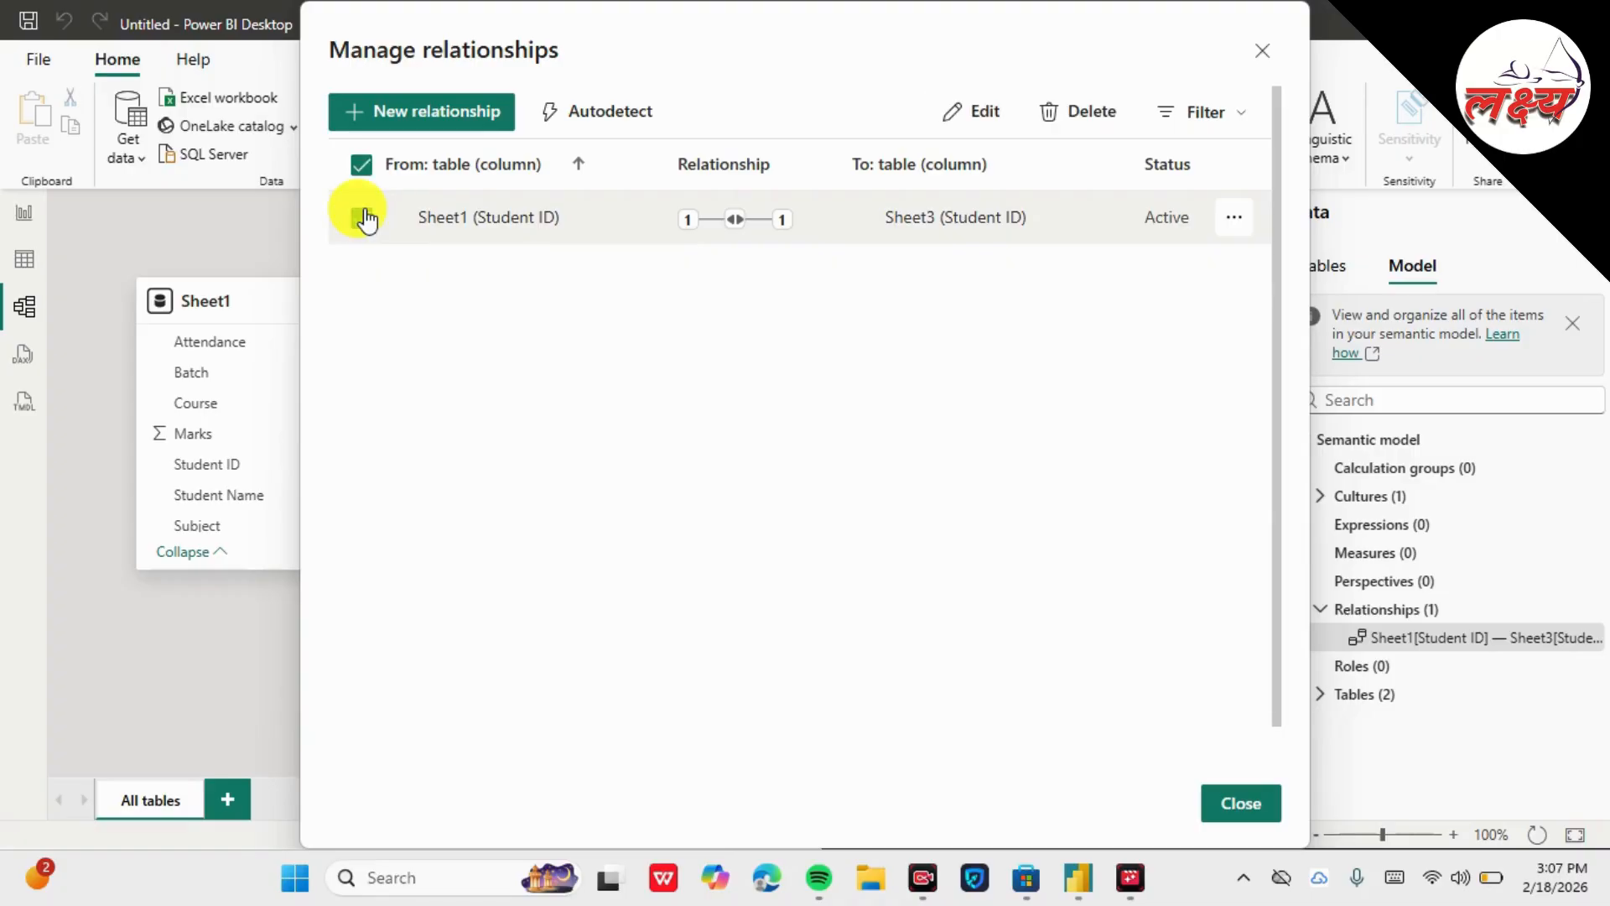
{"action": "left_click", "coordinate": [1239, 805]}
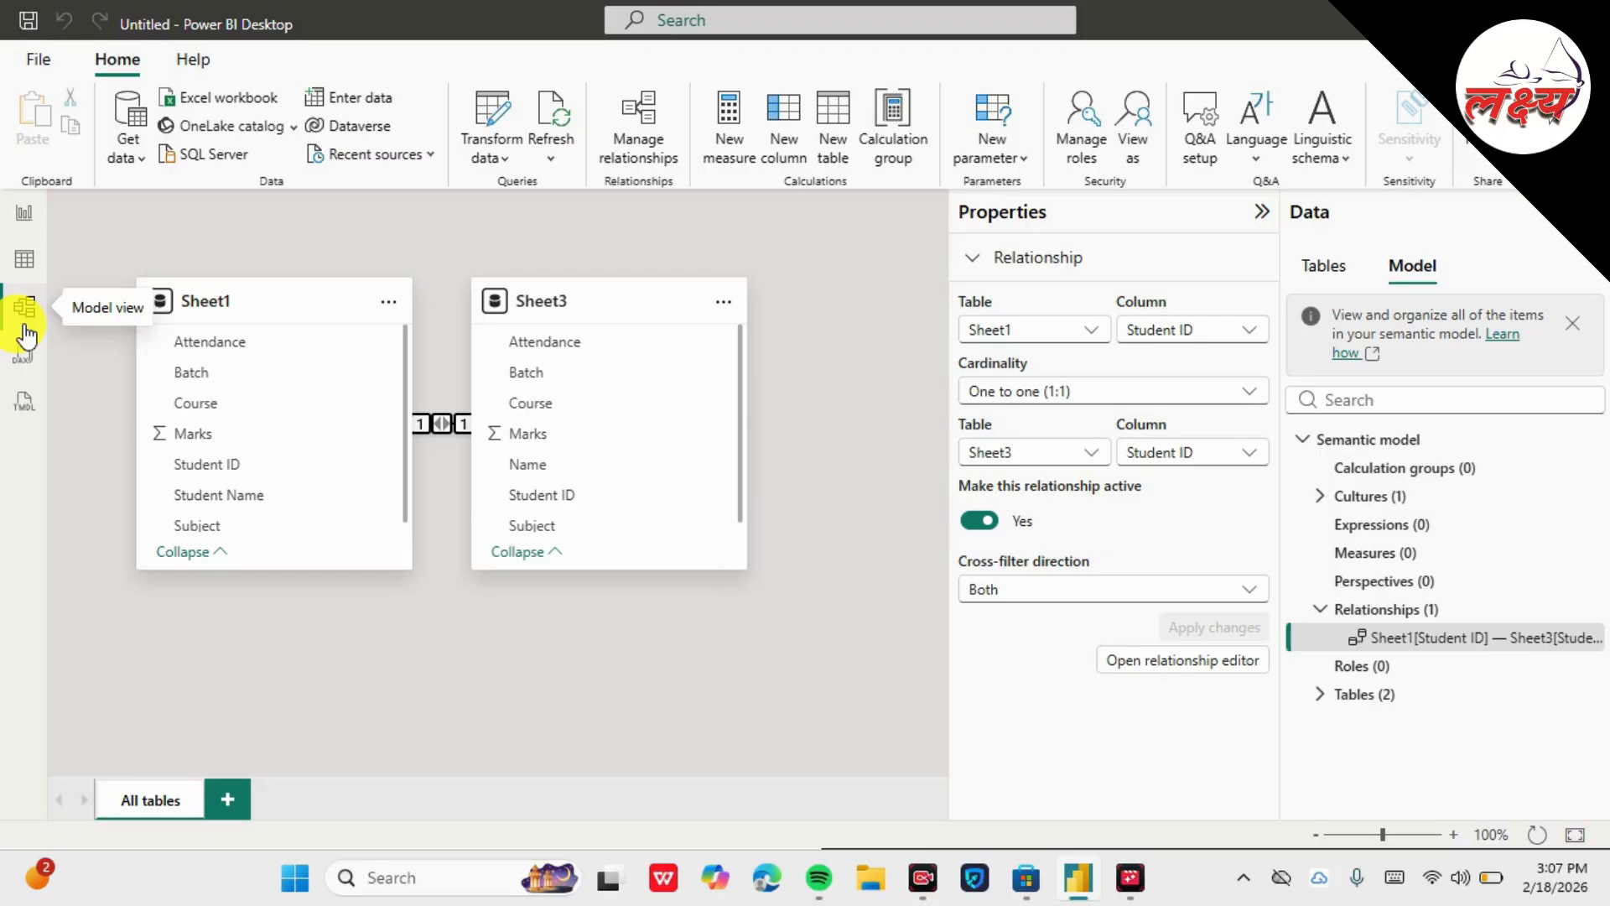
Look at Sheet3 in the table view and the relationship in the model view, ending in the report view
{"action": "left_click", "coordinate": [23, 258]}
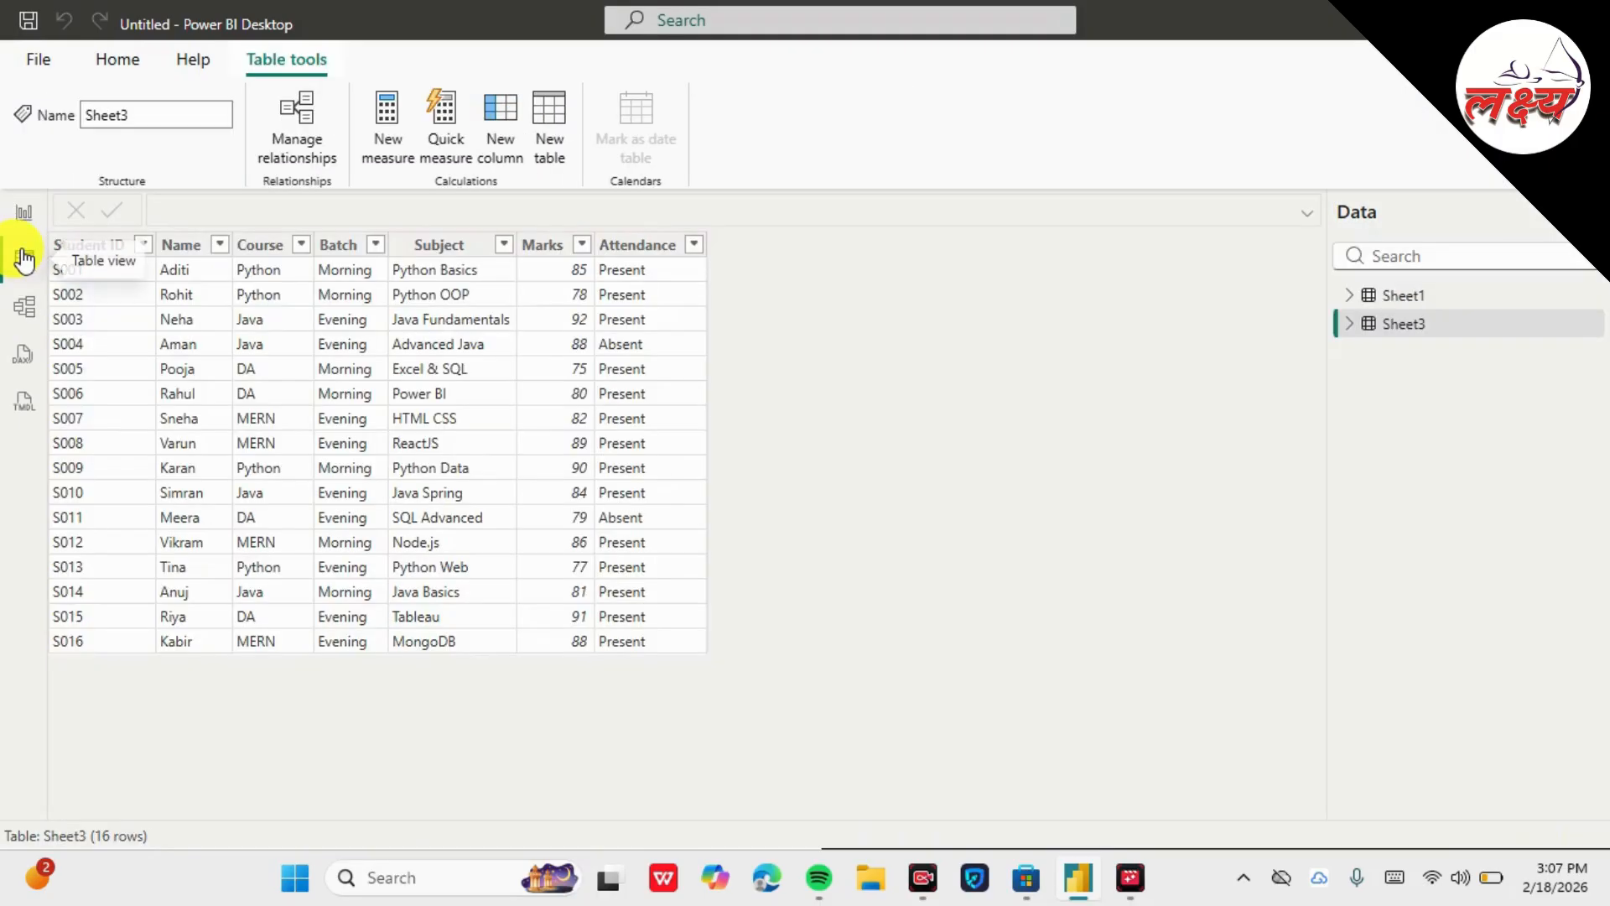
{"action": "left_click", "coordinate": [29, 317]}
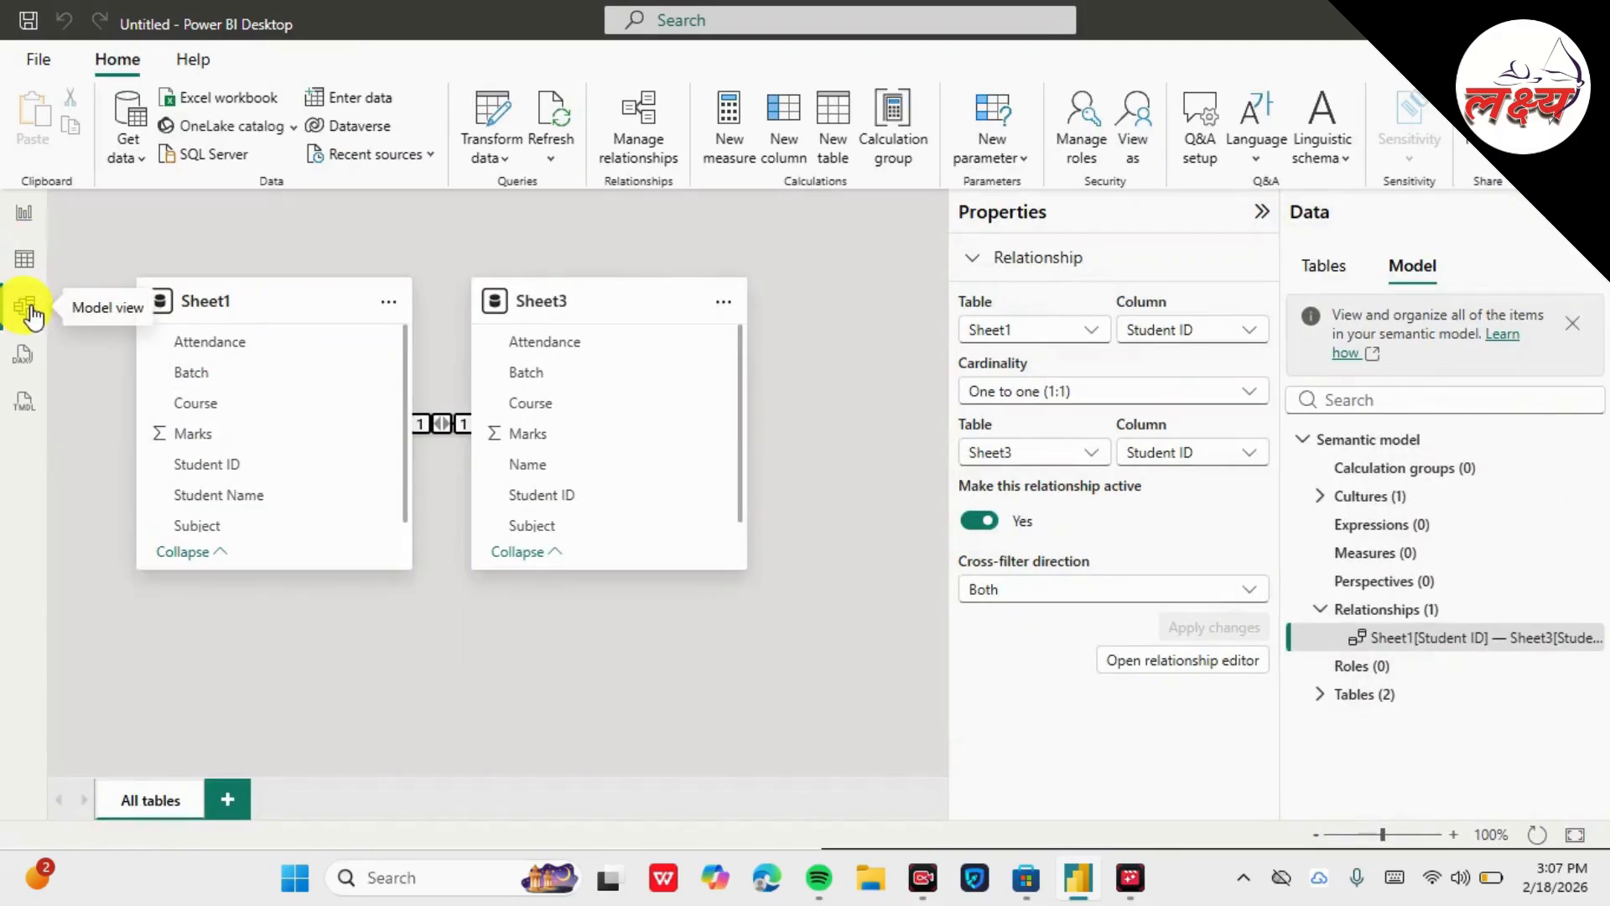
{"action": "left_click", "coordinate": [26, 216]}
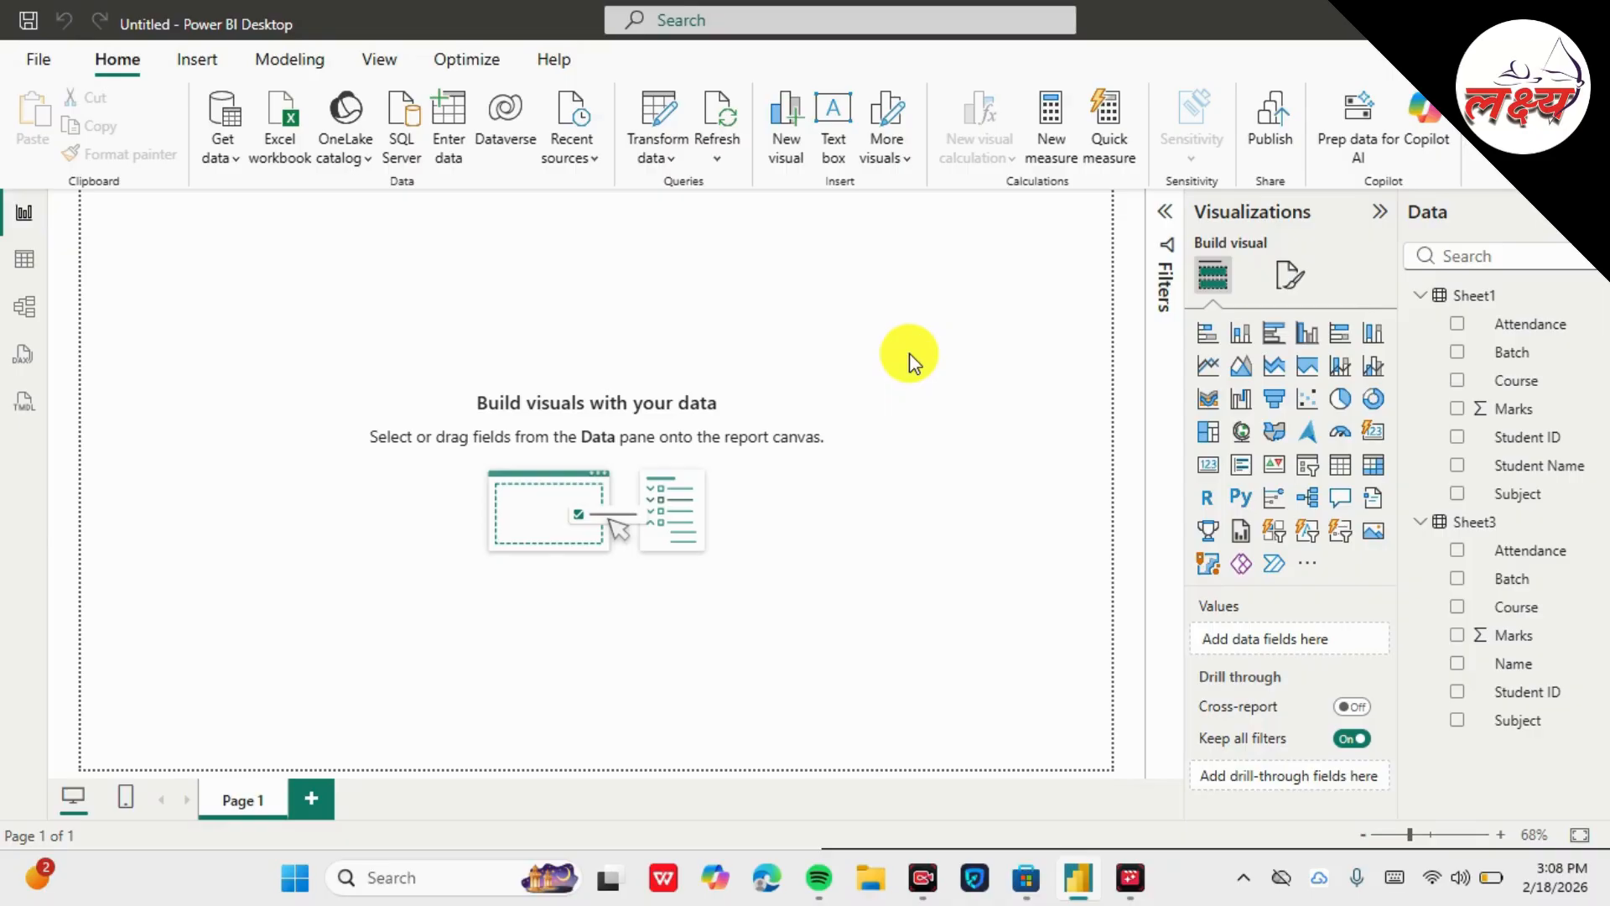
Select Sheet1 and Sheet3 of pivot table 1.xlsx from the D: drive's Excel folder and open them for transformation in a maximized Power Query Editor
{"action": "left_click", "coordinate": [289, 109]}
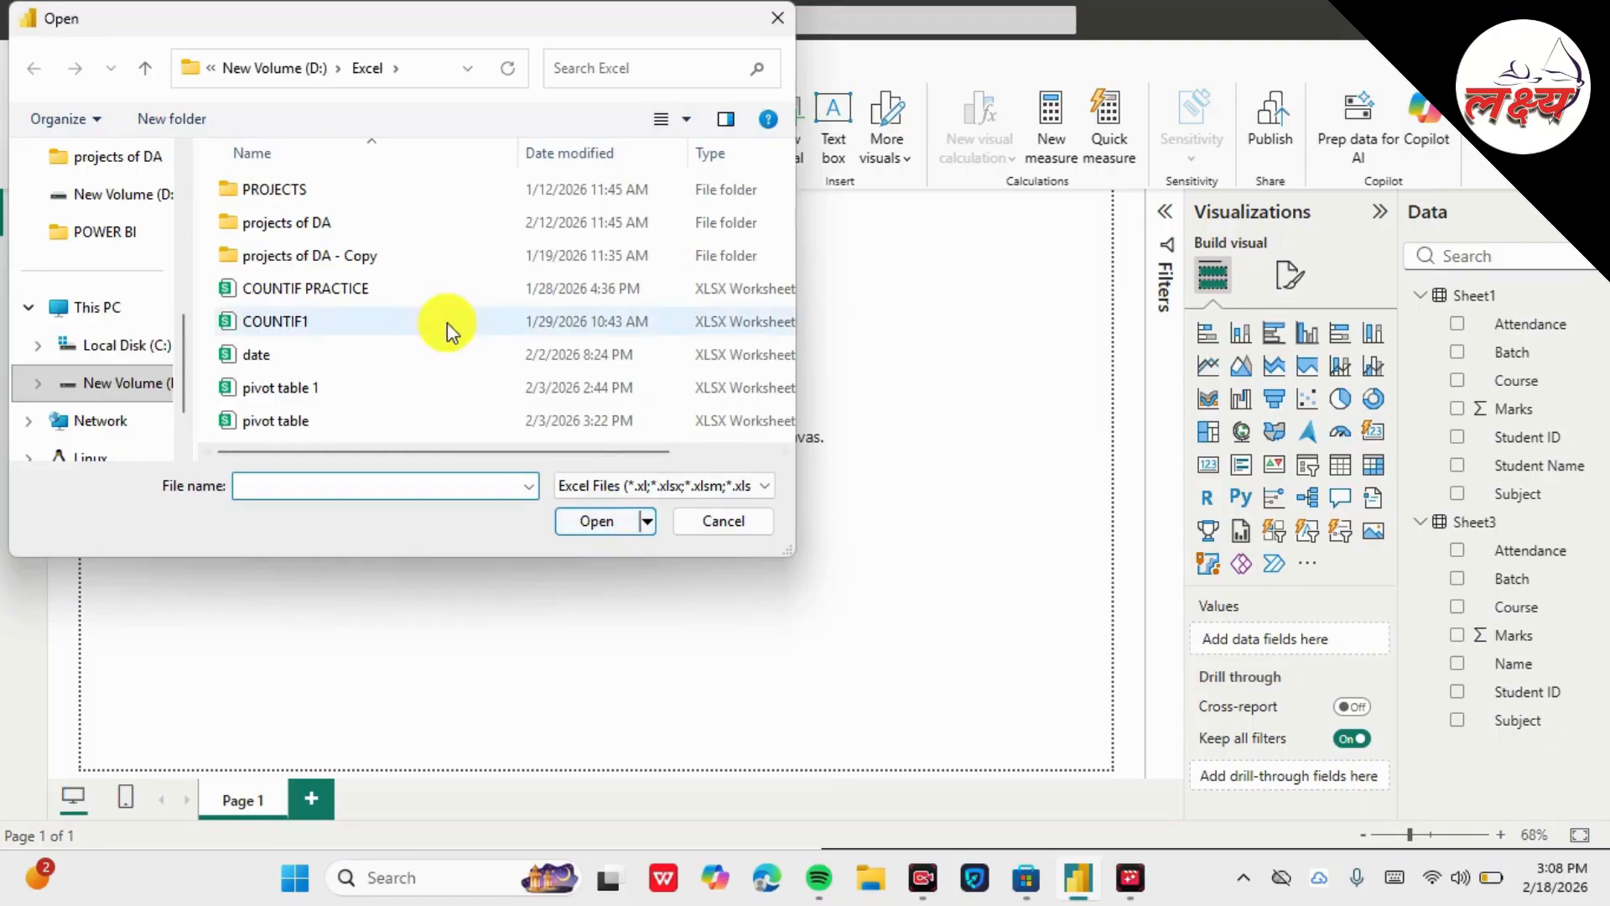
{"action": "left_click", "coordinate": [347, 395]}
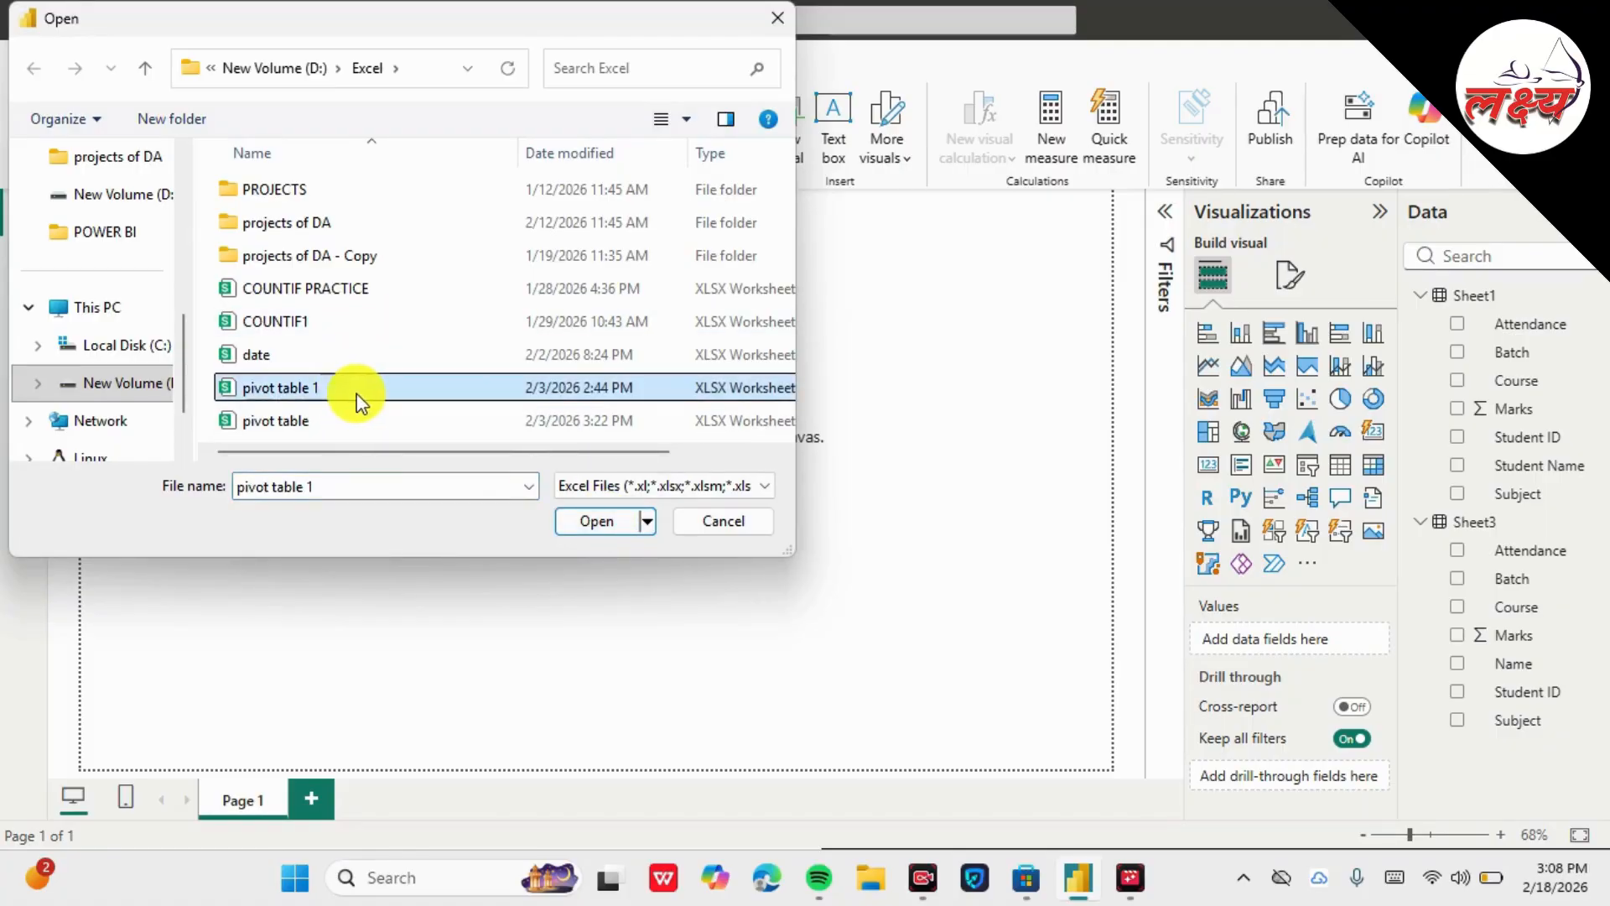
{"action": "left_click", "coordinate": [596, 522]}
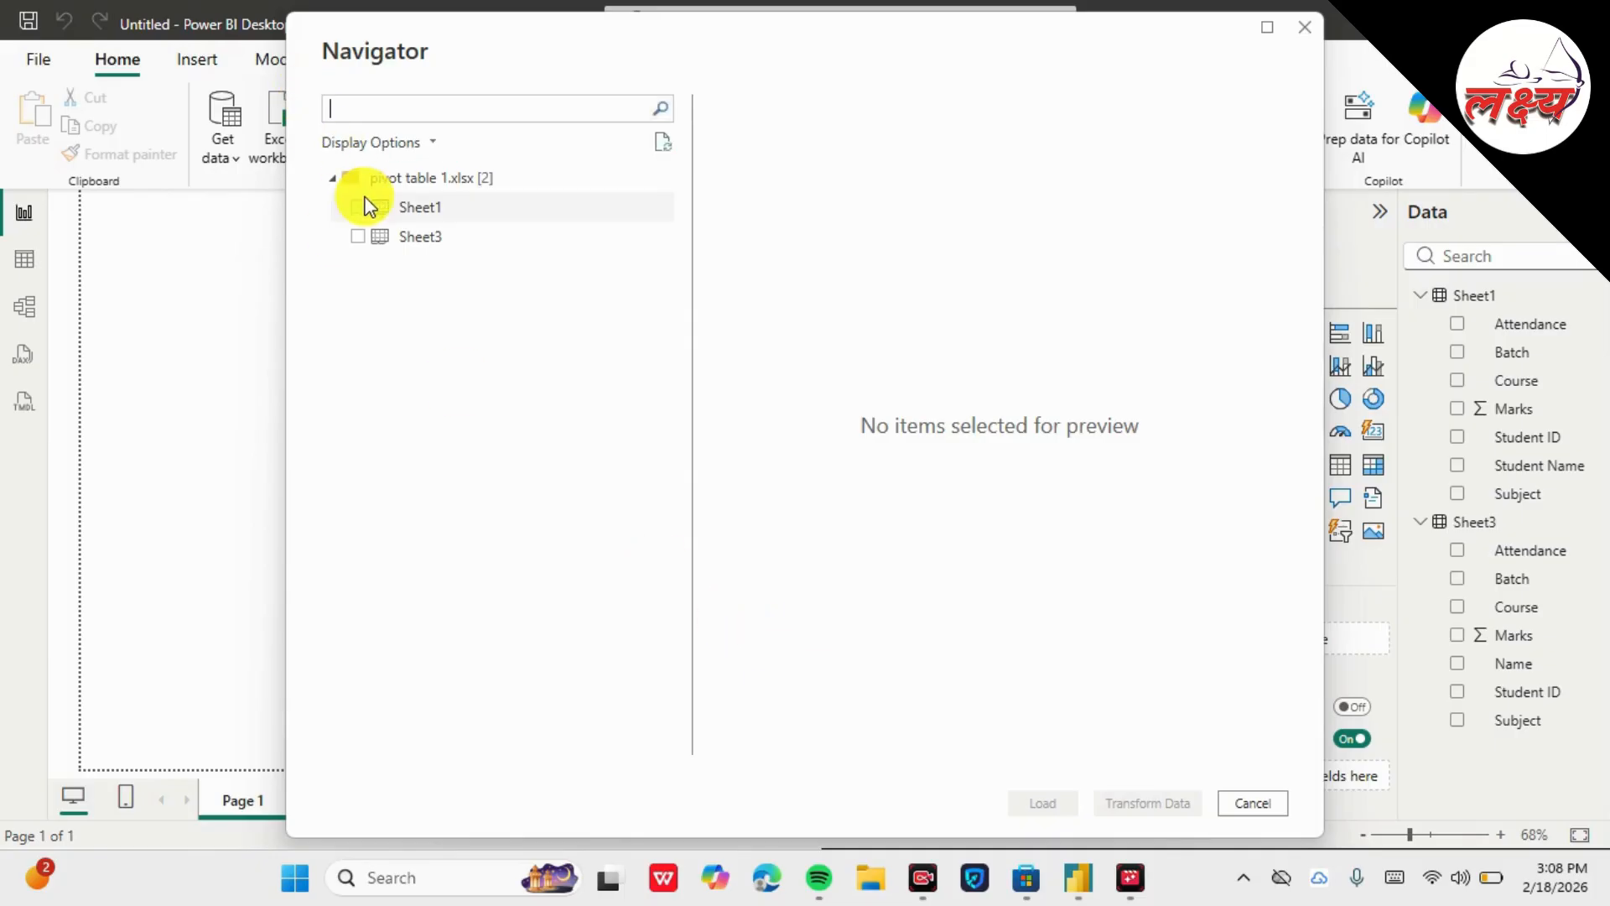
{"action": "left_click", "coordinate": [362, 203]}
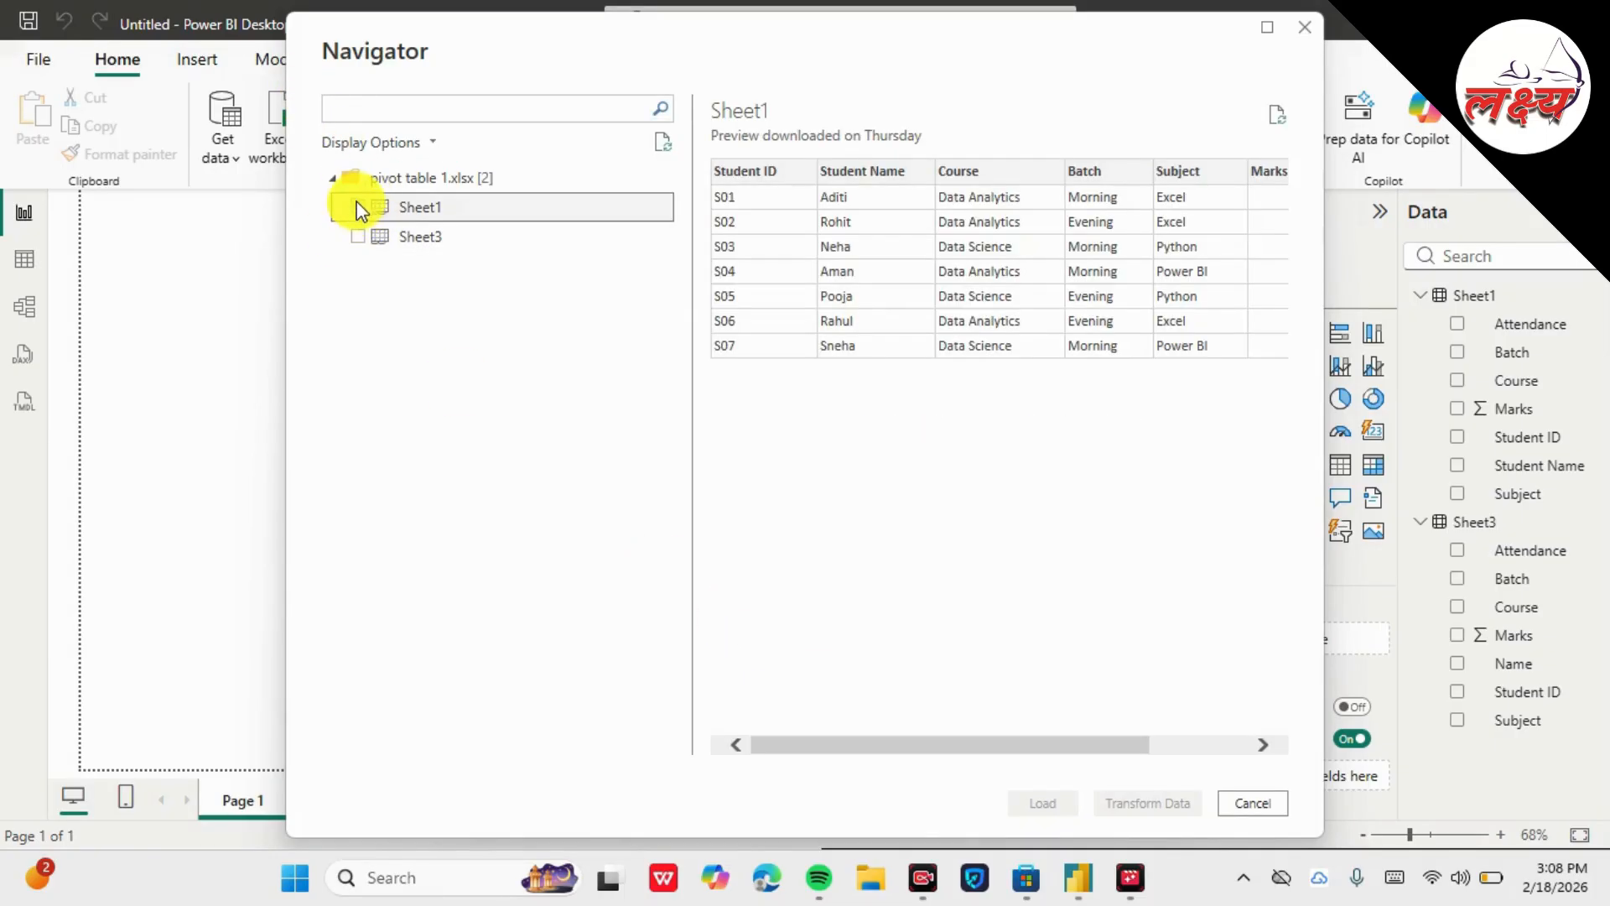
{"action": "left_click", "coordinate": [358, 206]}
{"action": "left_click", "coordinate": [358, 236]}
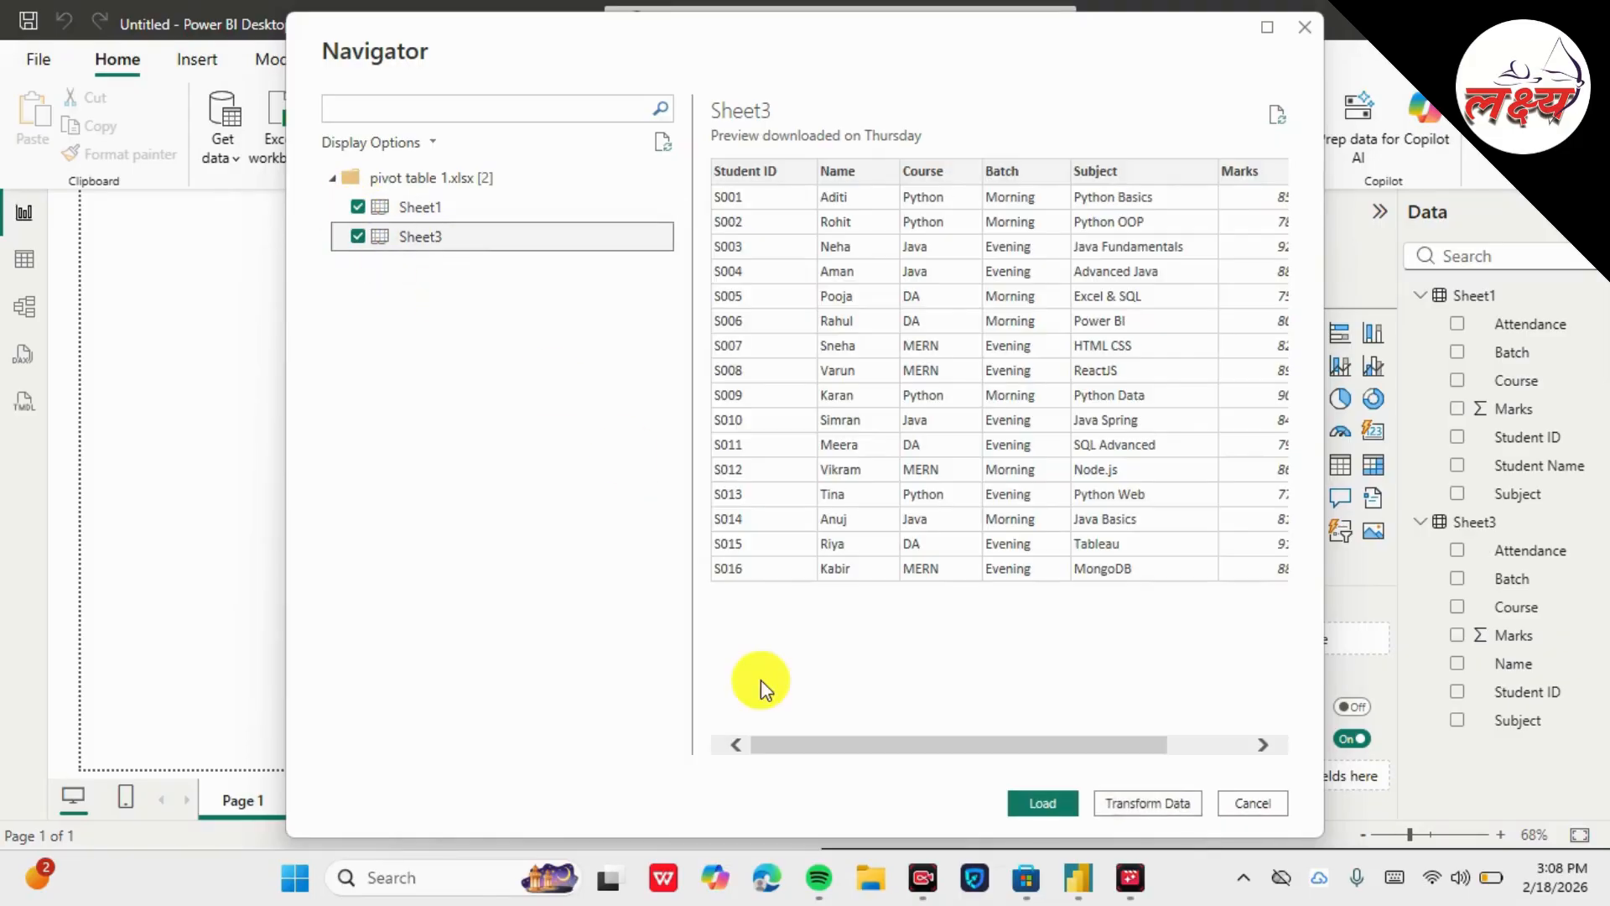
{"action": "left_click", "coordinate": [1156, 802]}
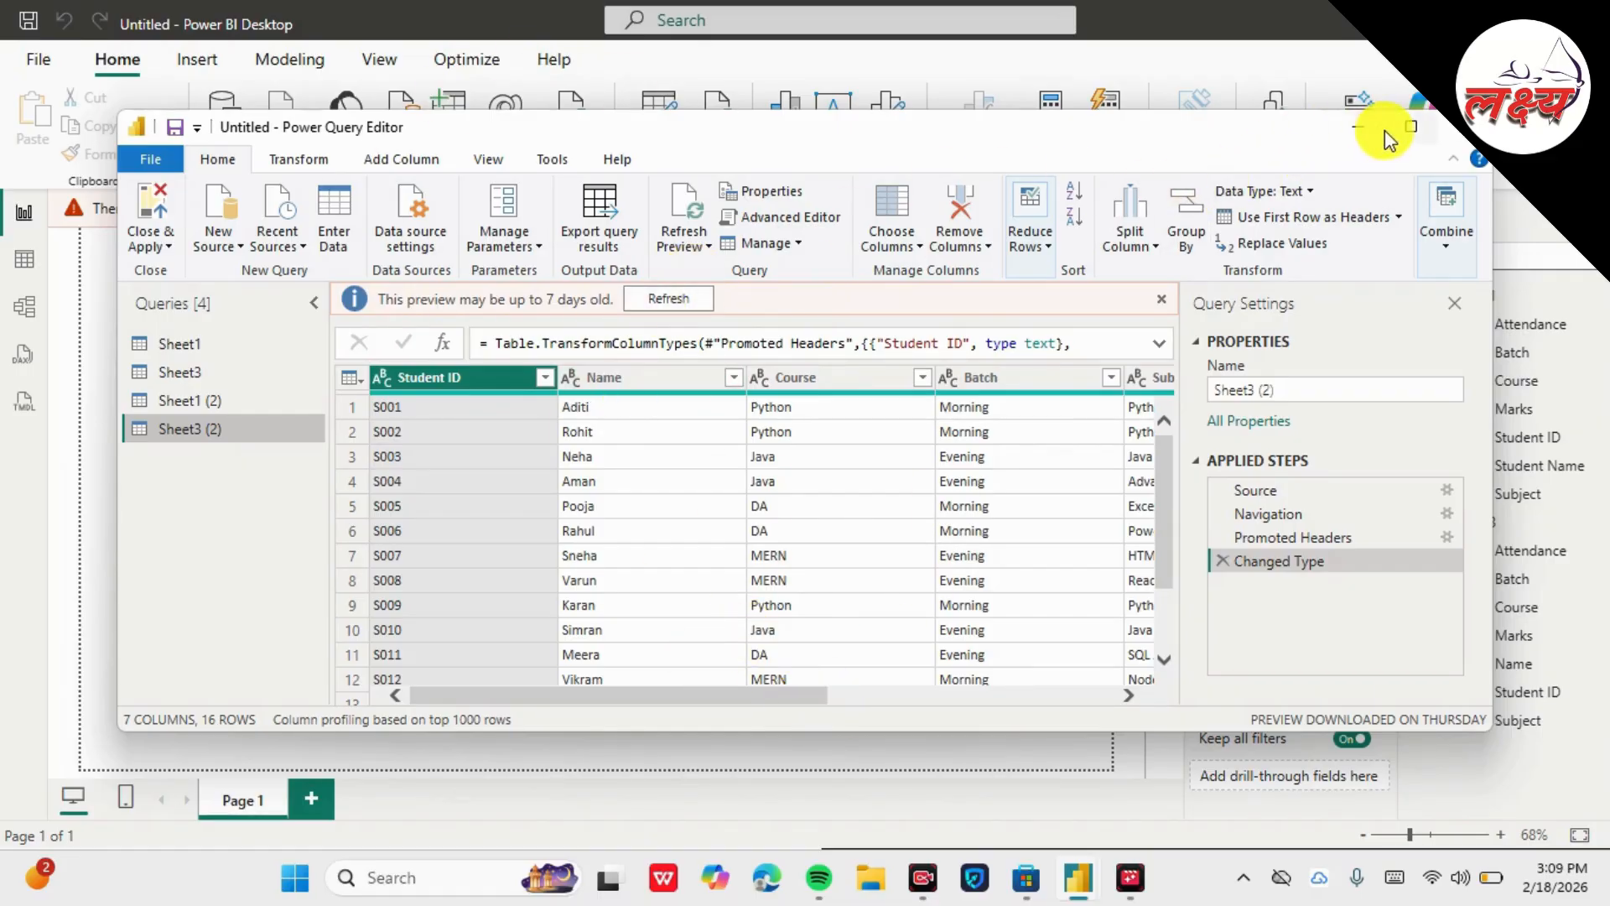
{"action": "left_click", "coordinate": [1411, 126]}
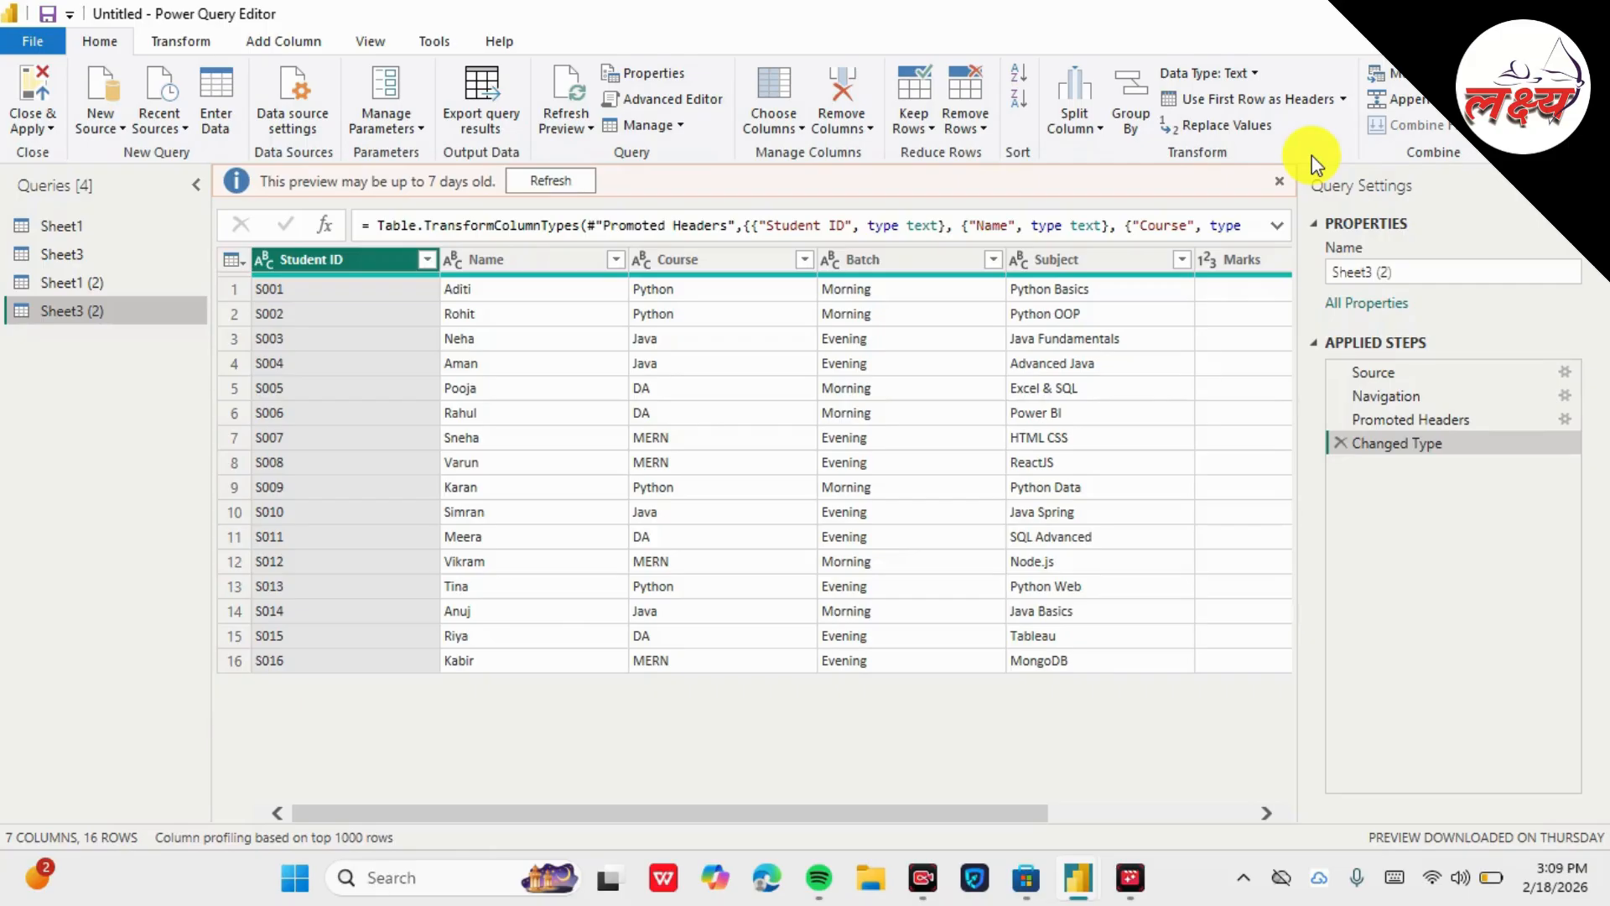
Close the Power Query Editor
{"action": "left_click", "coordinate": [1586, 14]}
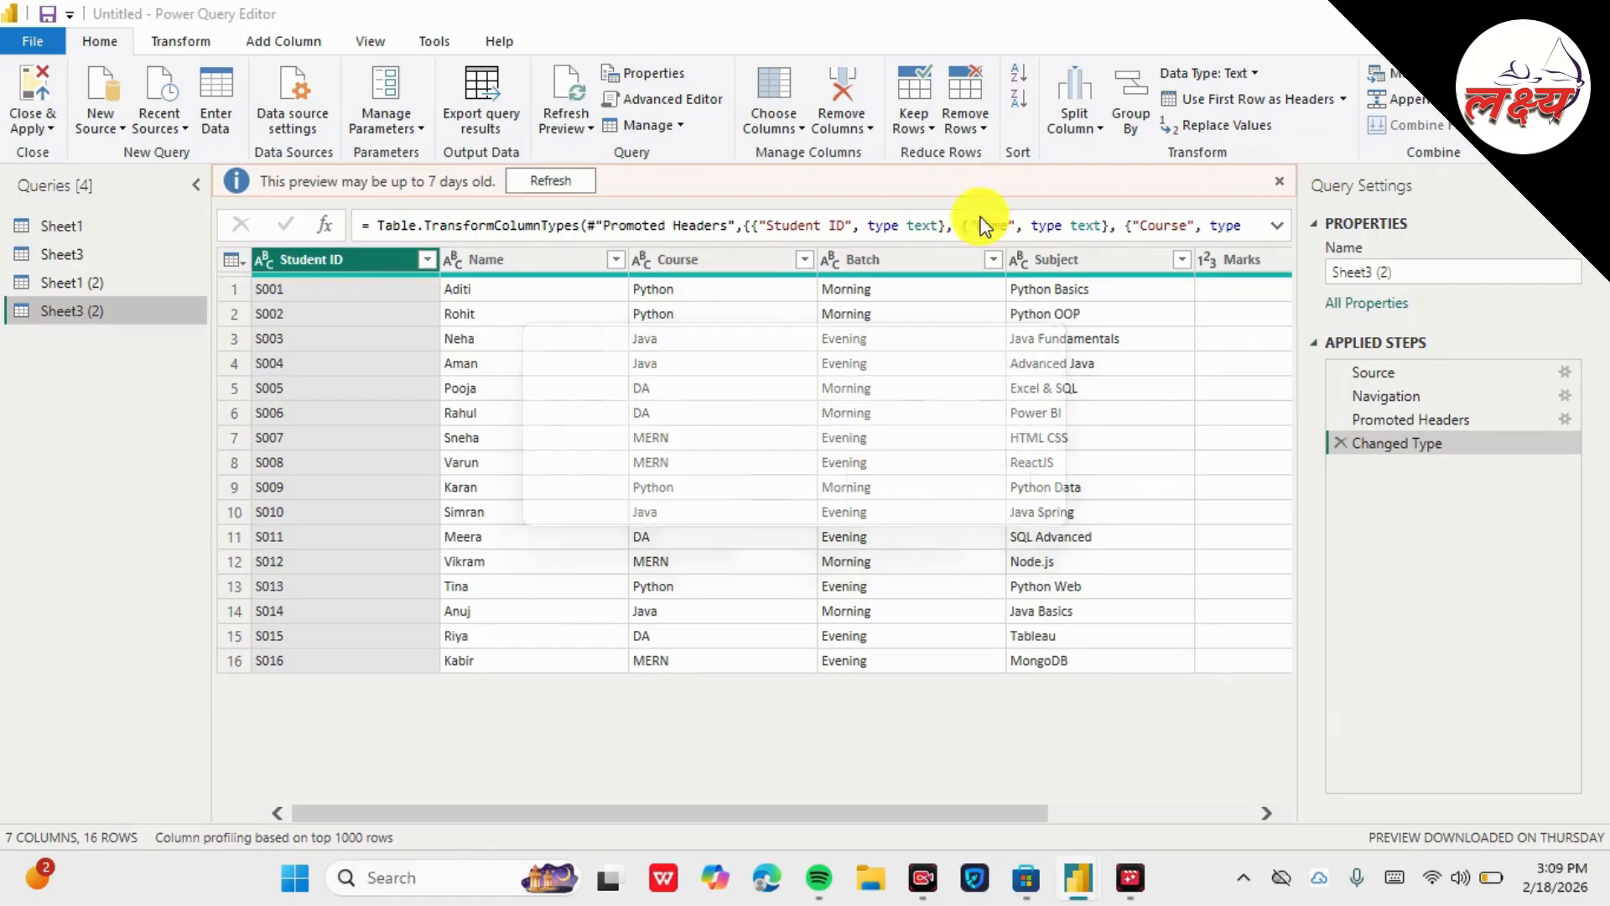
{"action": "left_click", "coordinate": [784, 471]}
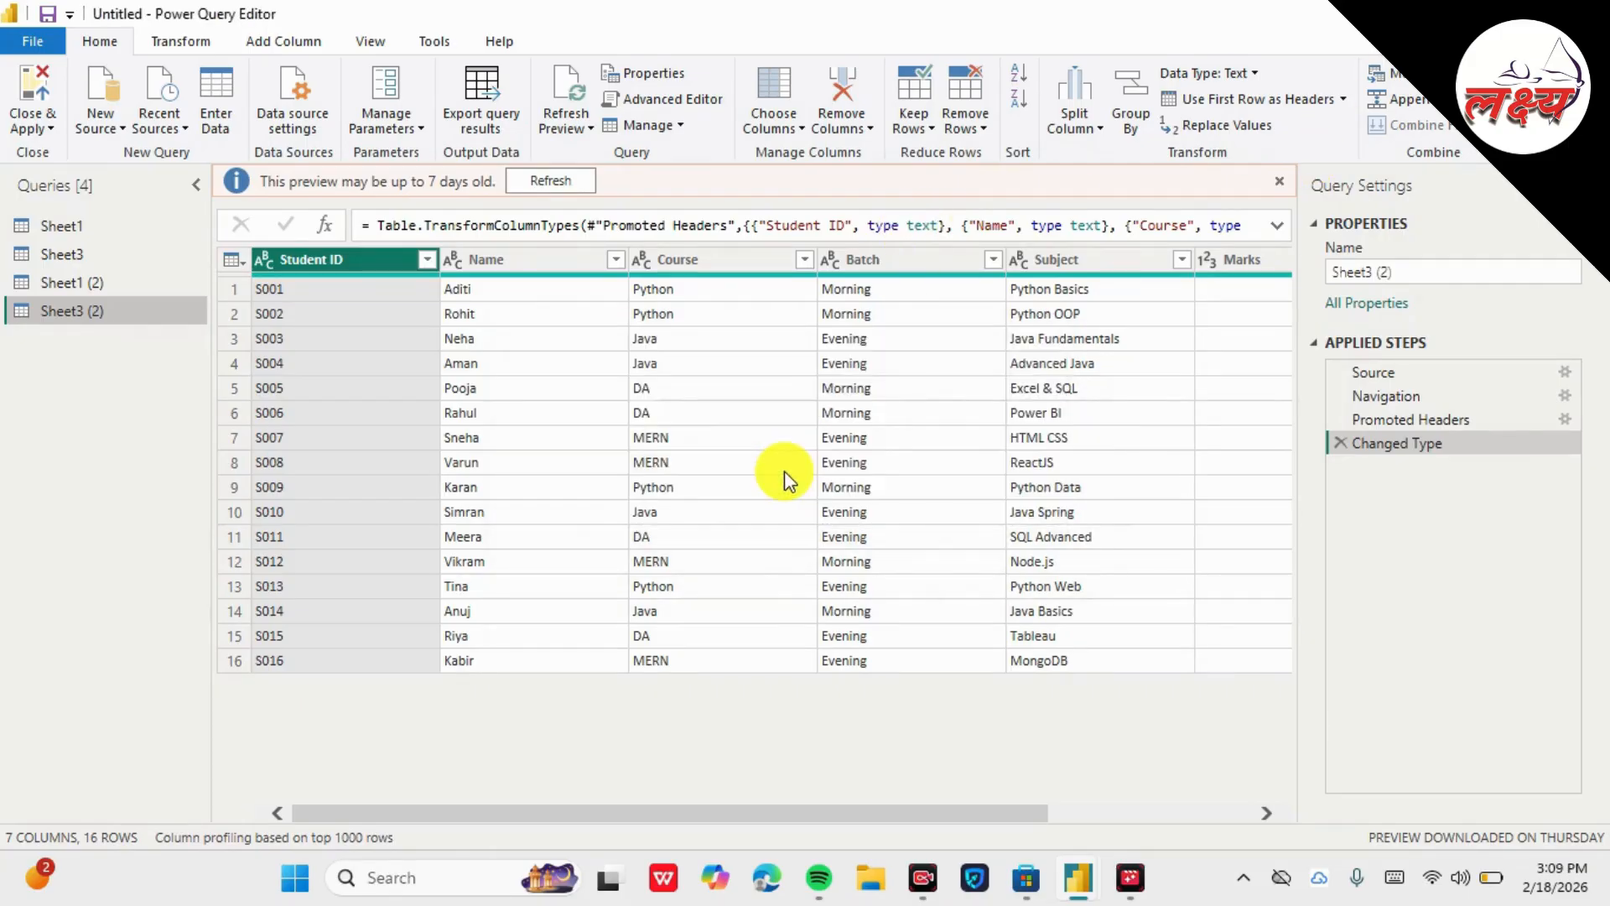